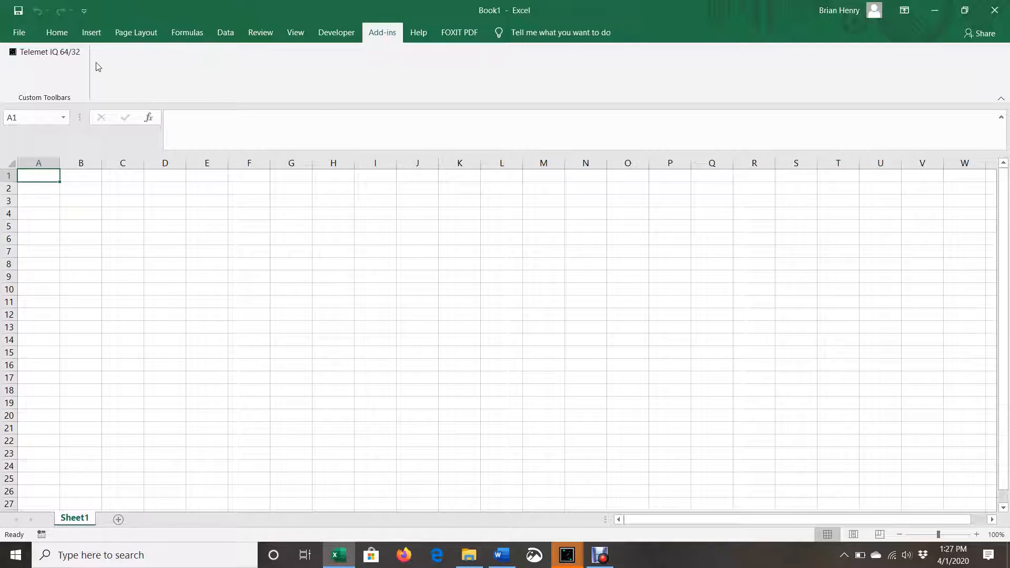
Open the Telemet IQ 64/32 add-in, choose the Symbol Down, Field Period Across layout, and enter the stock symbol AAPL
left_click(58, 51)
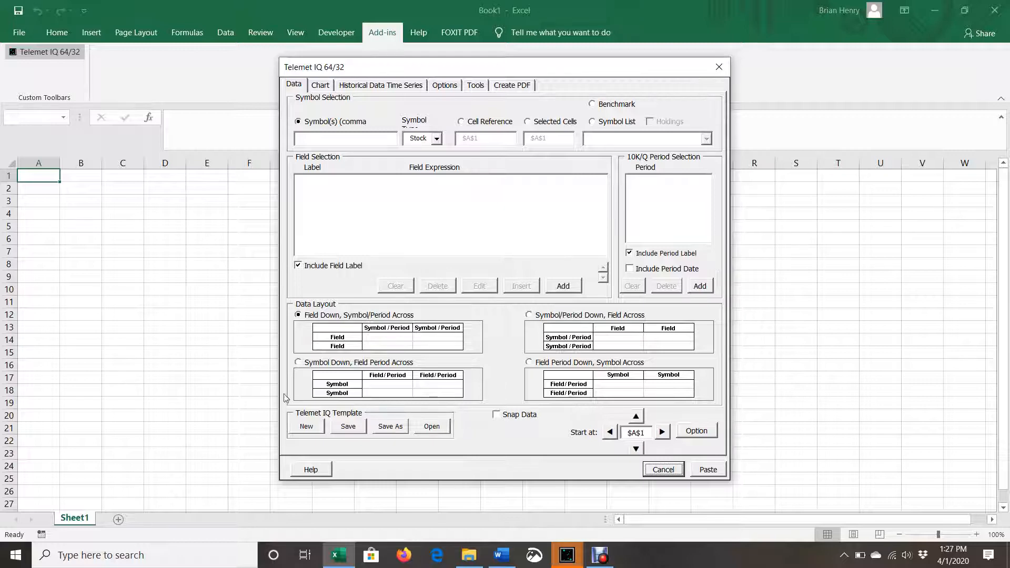
left_click(302, 366)
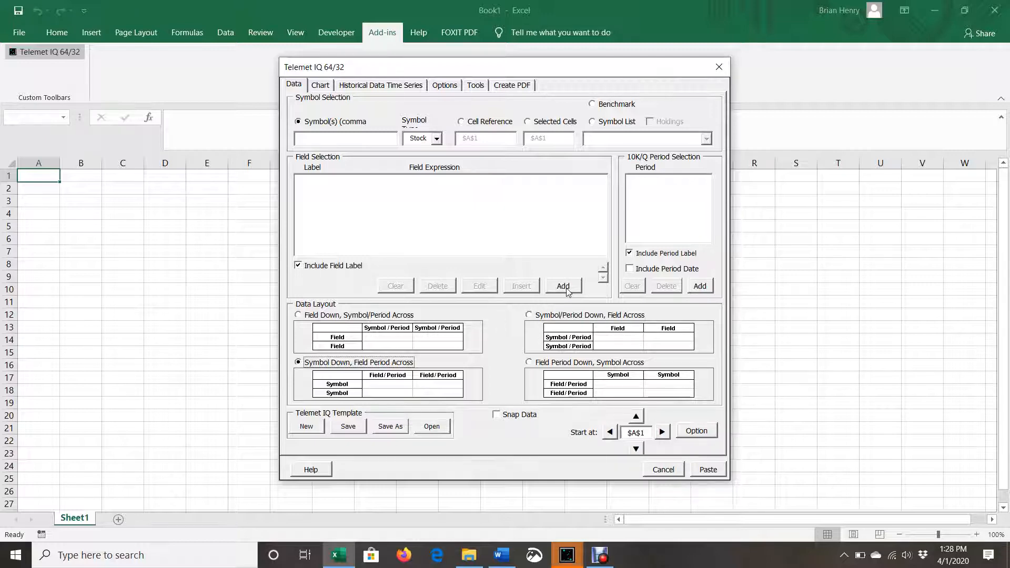
left_click(353, 140)
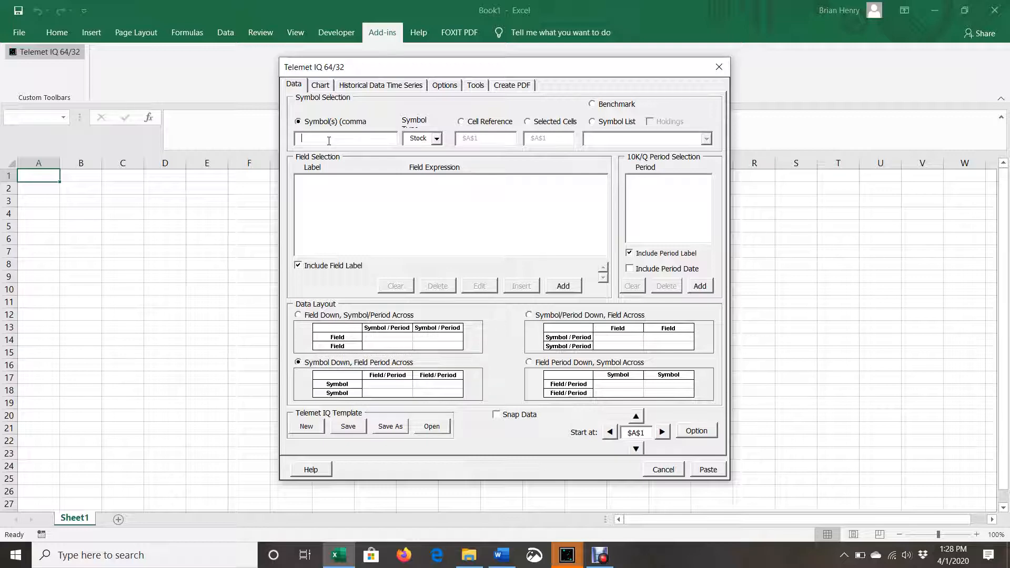
type("AAPL")
Add the Net Pct Change - 30 day field from the Prices / Period group to the field selection
left_click(565, 286)
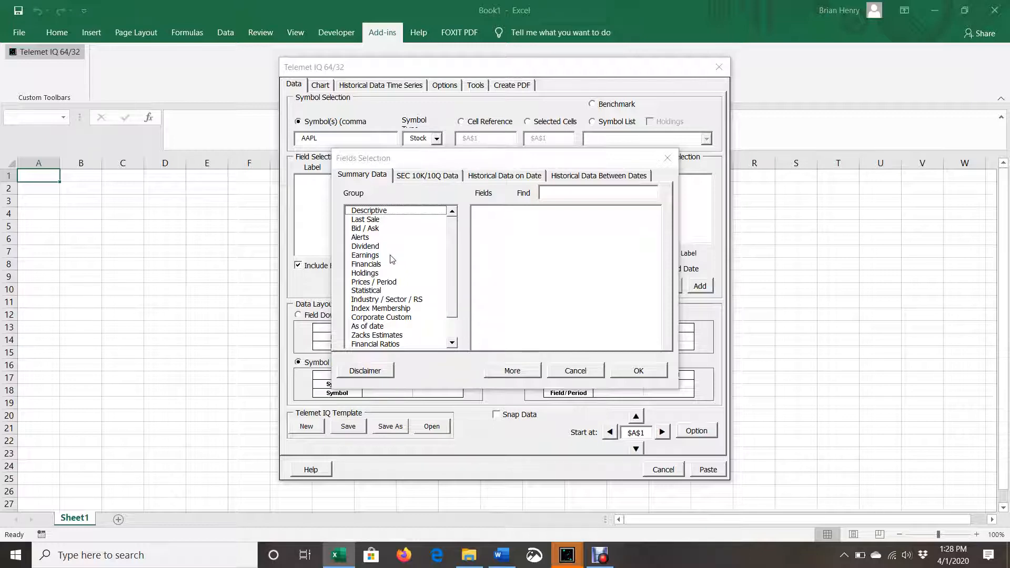
left_click(388, 284)
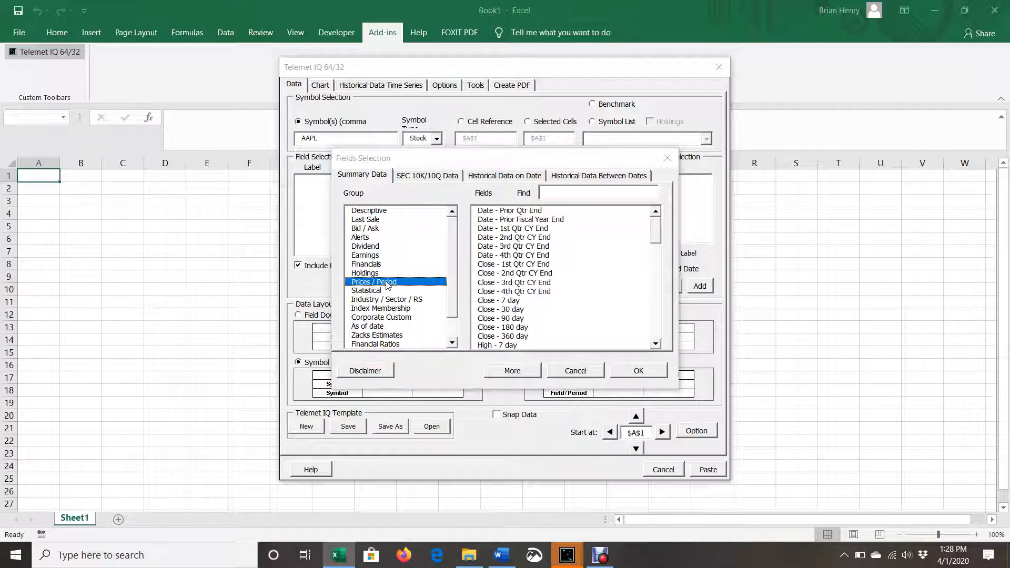
left_click_drag(660, 220, 654, 275)
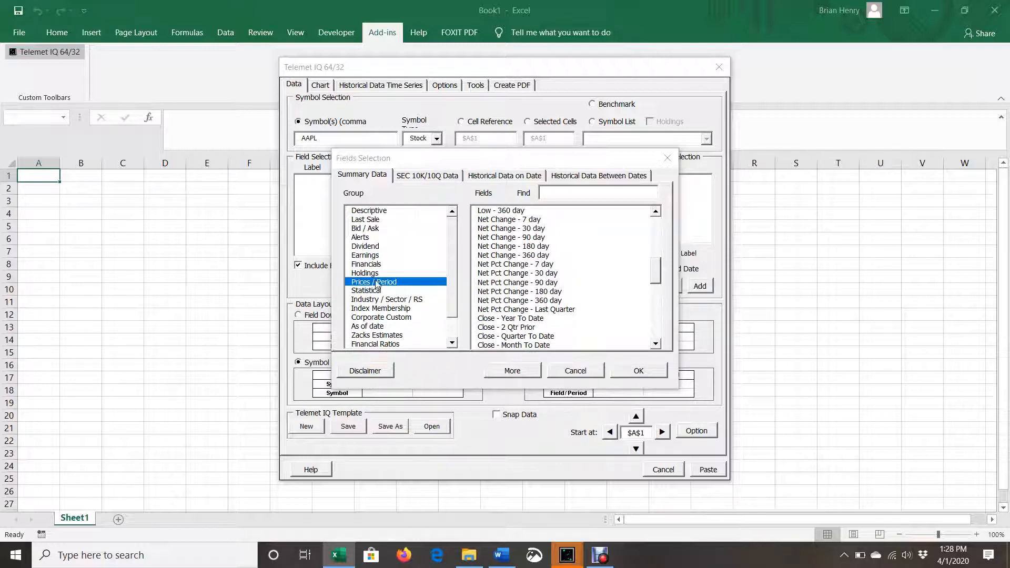
left_click(522, 273)
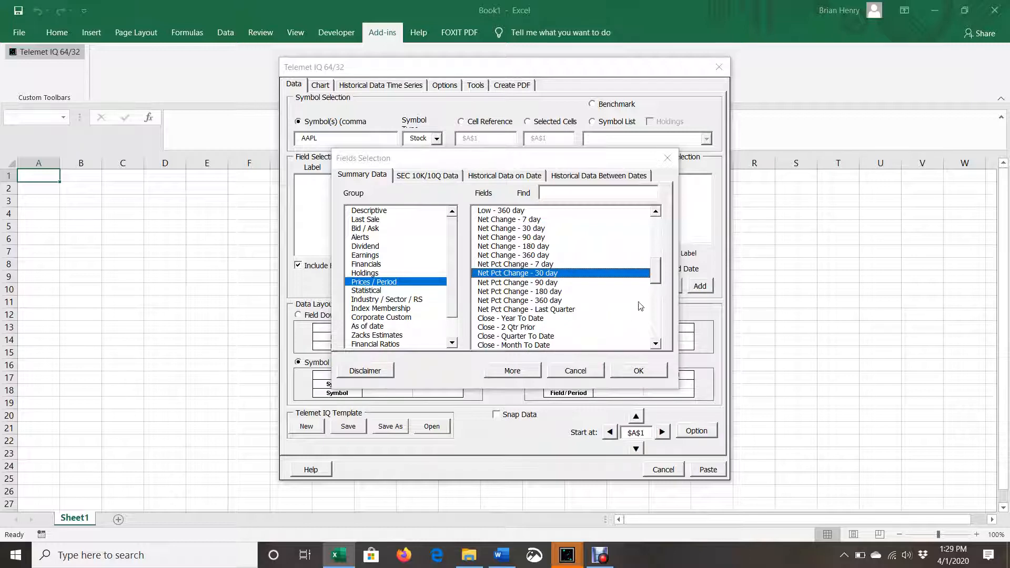
left_click_drag(656, 271, 657, 300)
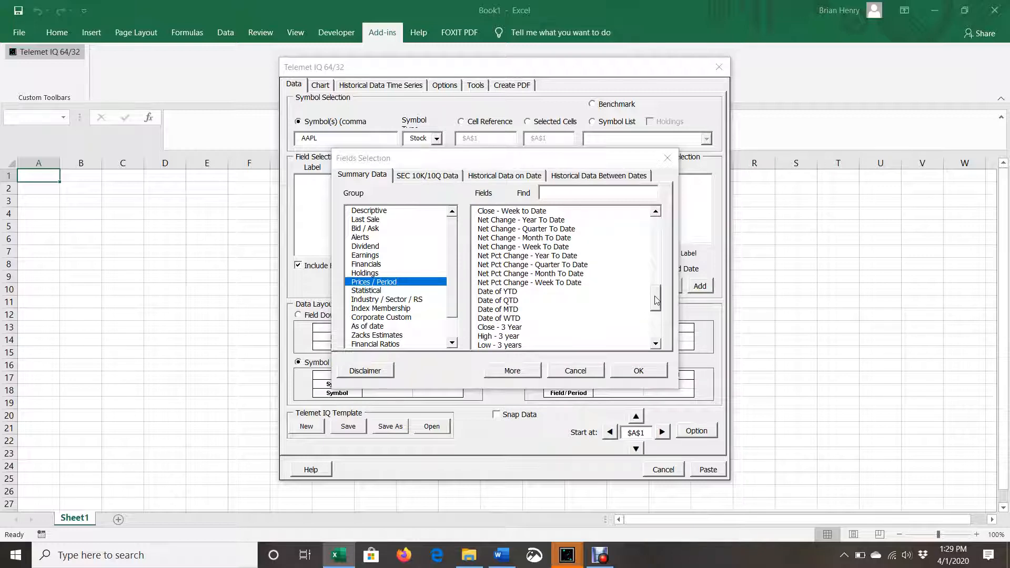
left_click_drag(656, 300, 652, 253)
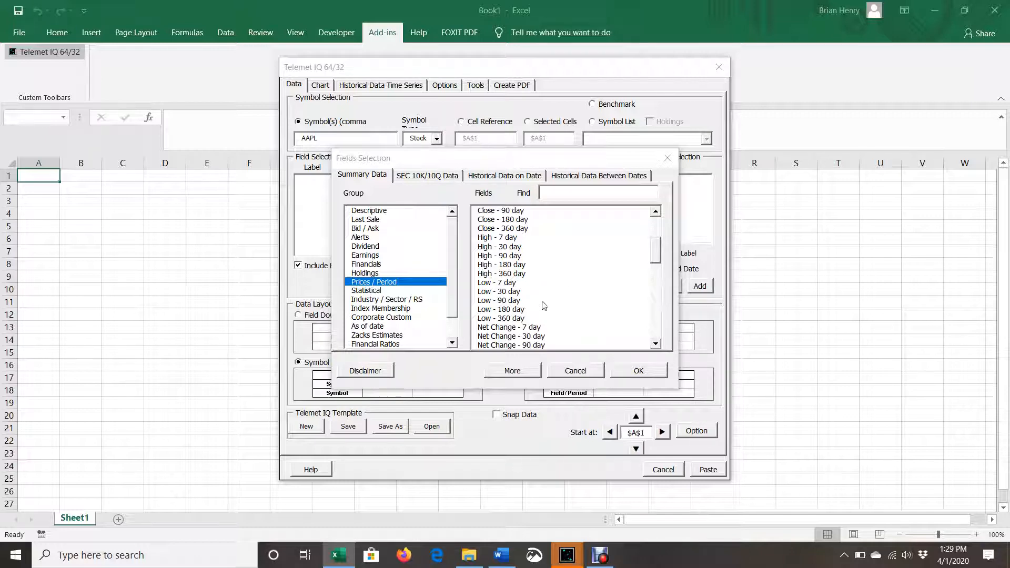
left_click_drag(659, 253, 660, 274)
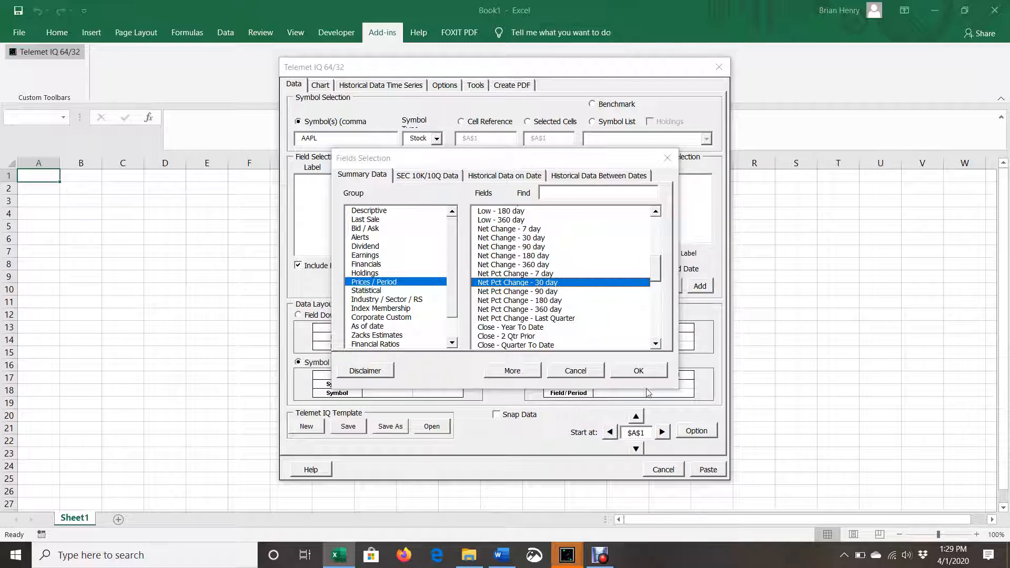
double_click(561, 285)
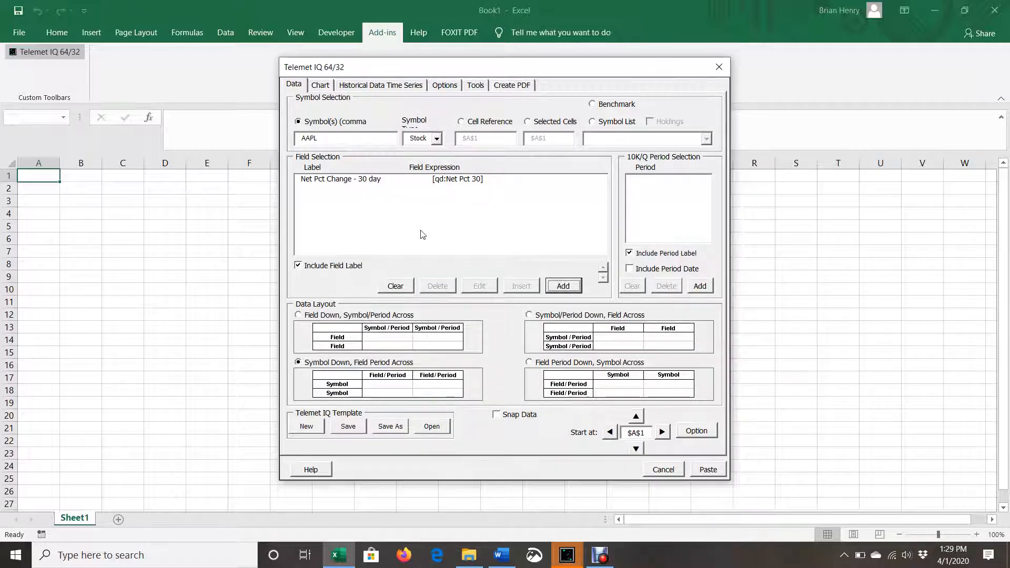
Add the Acid Test - G1yr and Acid Test - MRQ fields from the Financial Ratios group
left_click(575, 291)
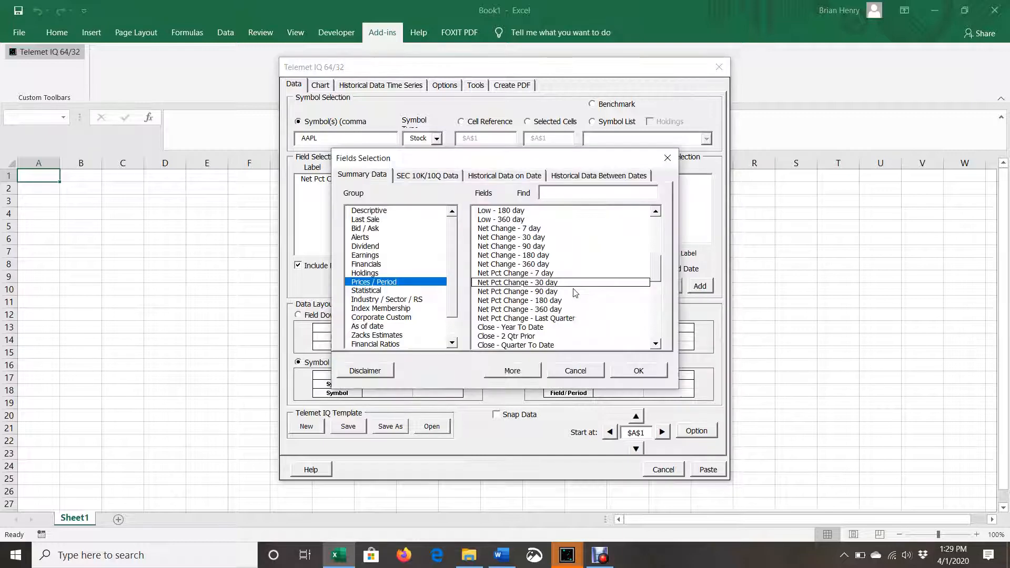
left_click_drag(453, 297, 455, 351)
left_click(392, 317)
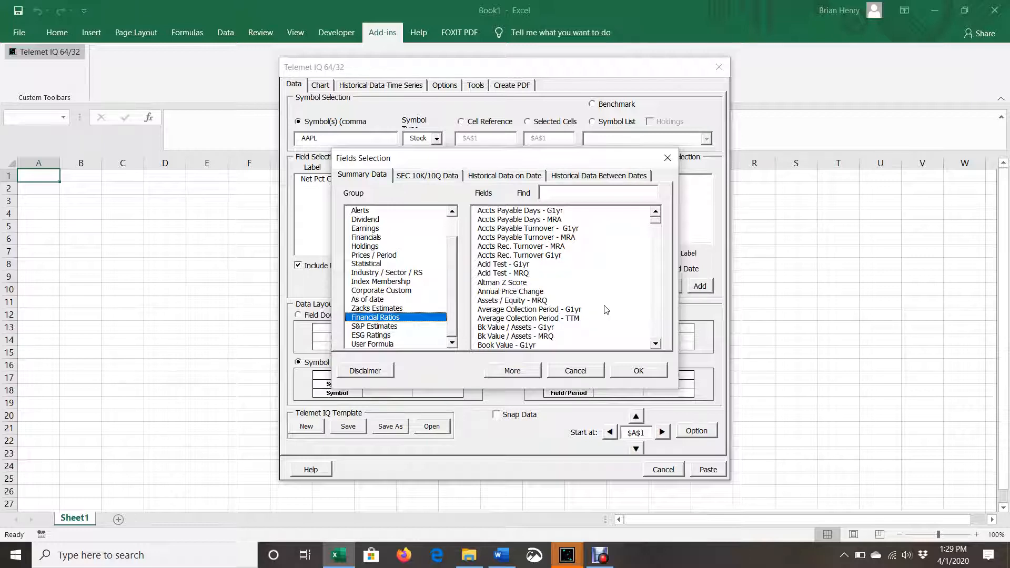
double_click(521, 266)
left_click(564, 287)
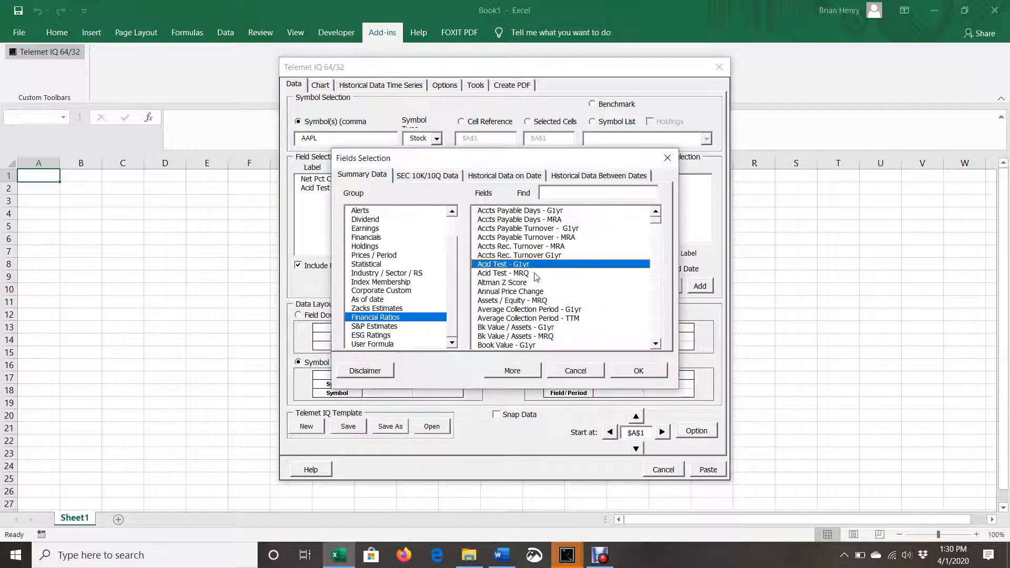
left_click(527, 273, "shift")
double_click(526, 273)
Add the Current Ratio - G1yr and Current Ratio - MRQ fields from the Financial Ratios group
left_click(564, 288)
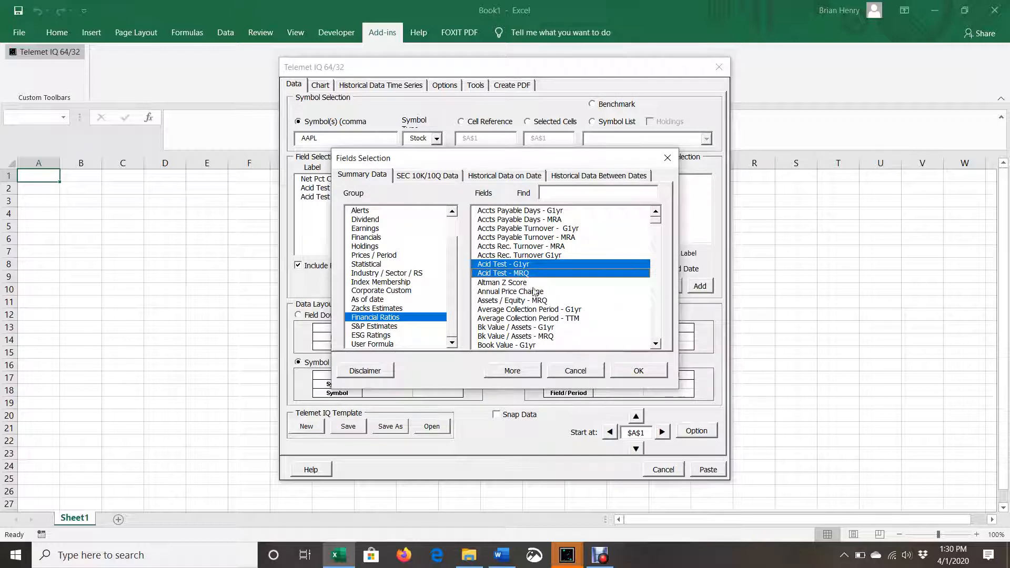
left_click(655, 344)
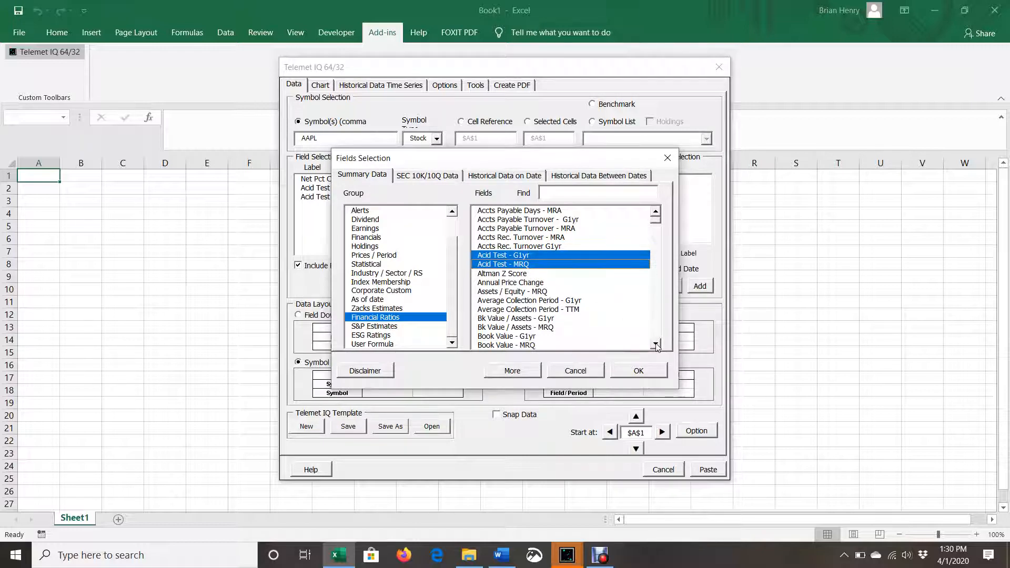
double_click(655, 345)
double_click(656, 345)
left_click(656, 345)
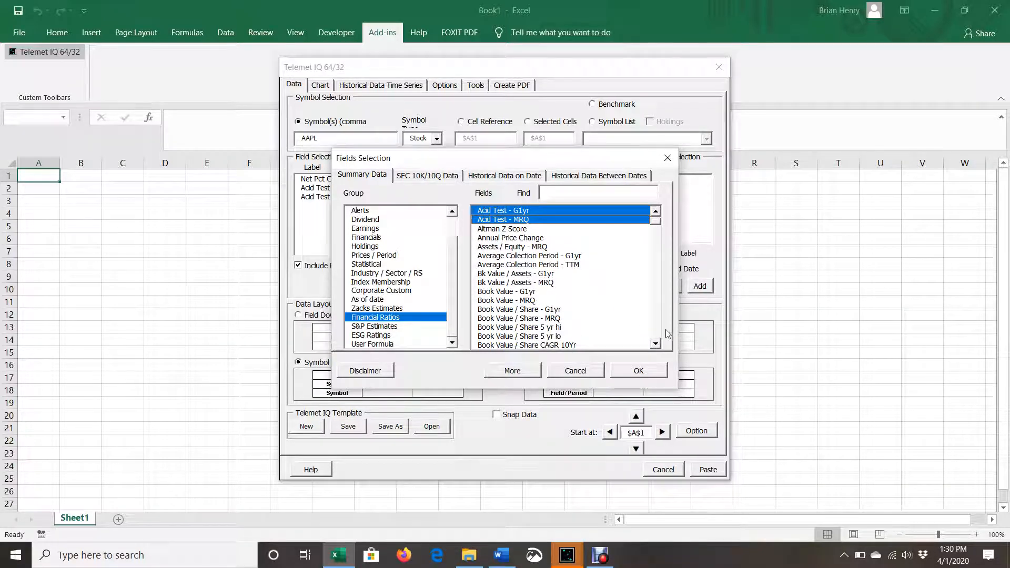
left_click(656, 328)
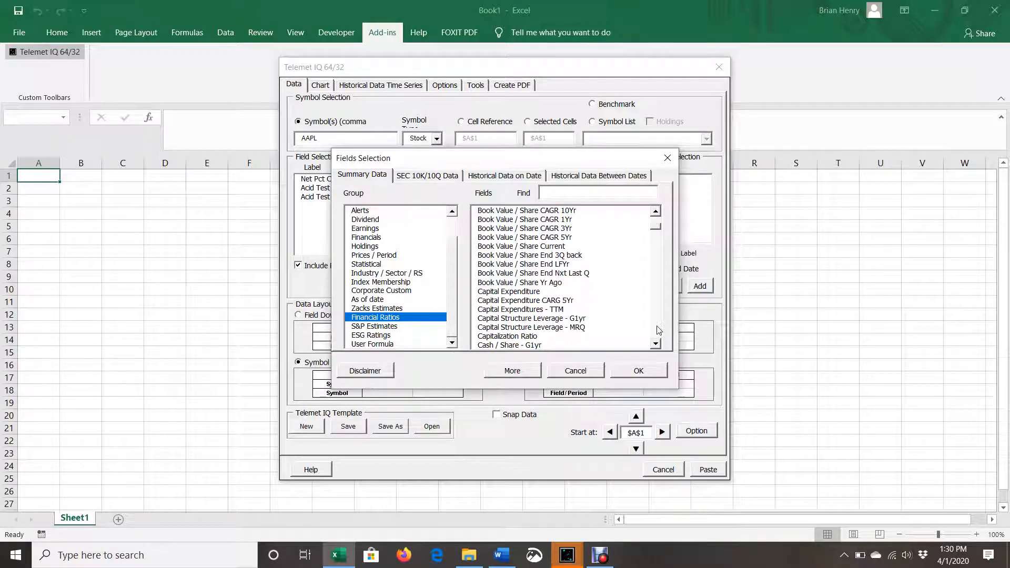
left_click(656, 329)
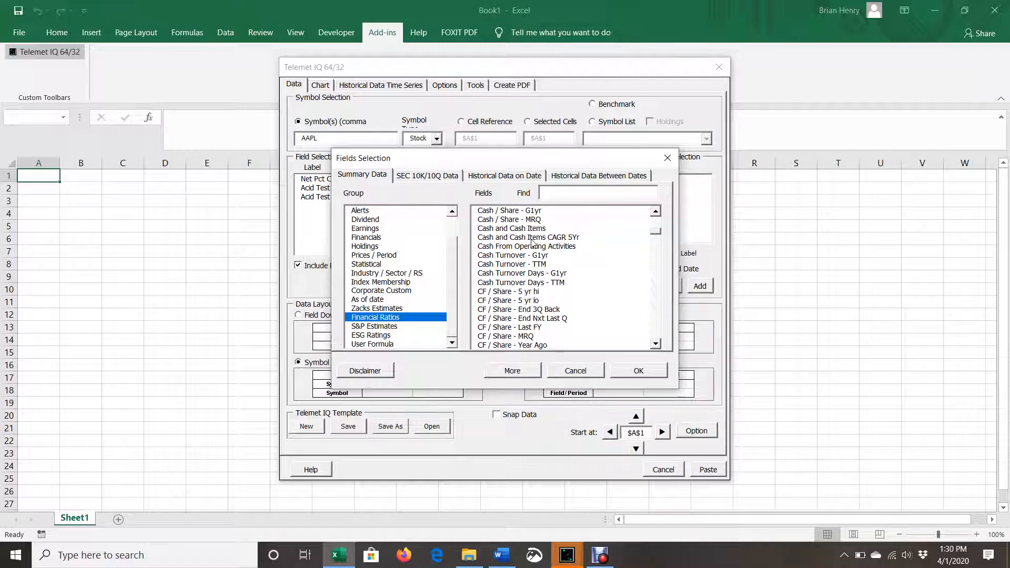
left_click(657, 332)
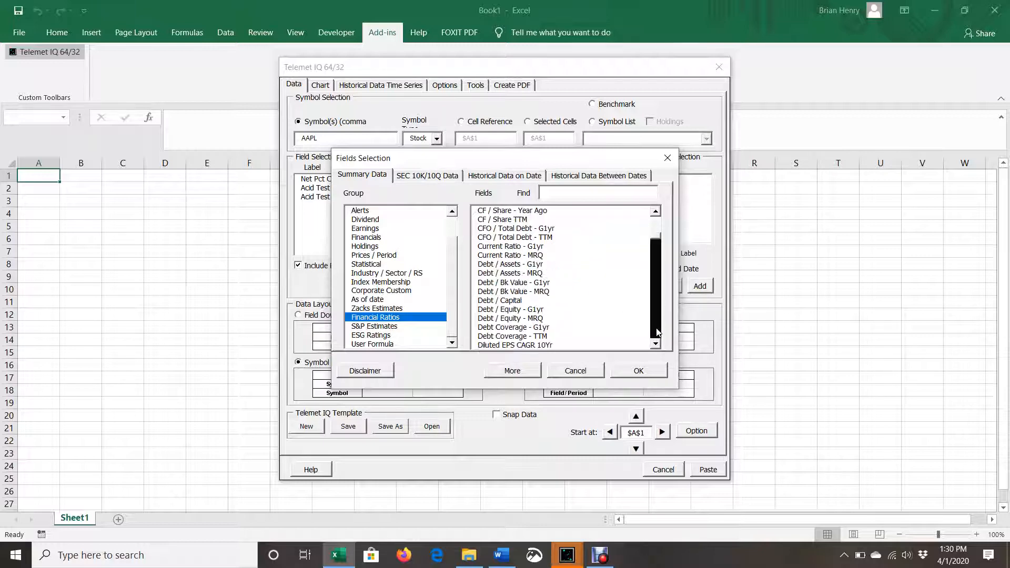
double_click(516, 247)
left_click(562, 286)
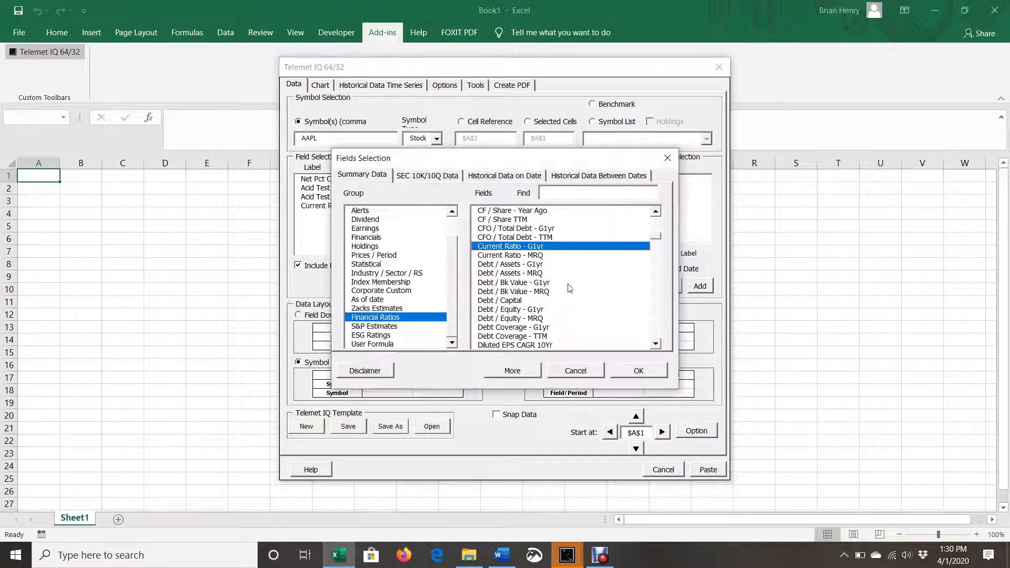
double_click(513, 261)
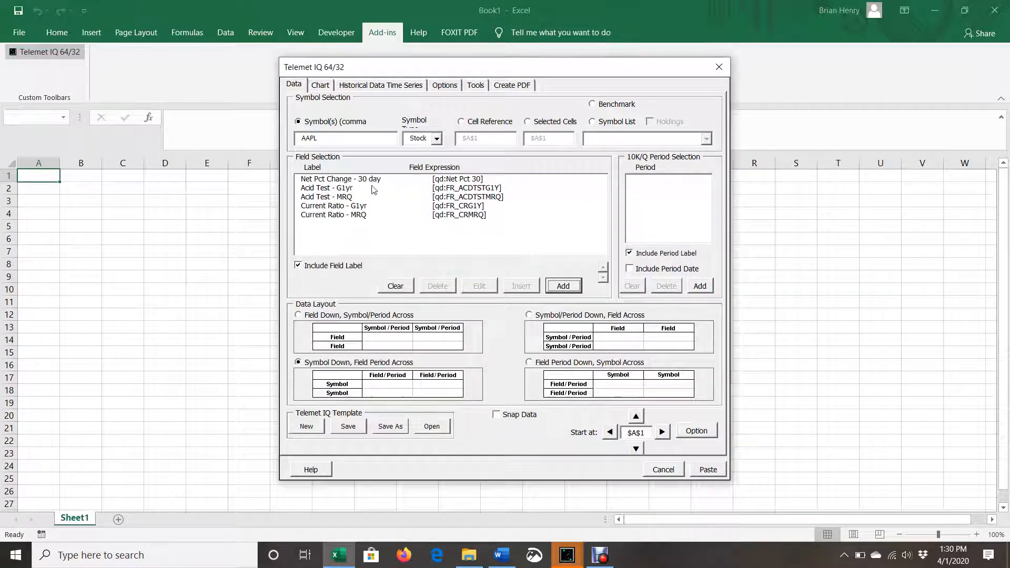
Add the Free Cash Flow - MRQ and Free Cash Flow - TTM fields from the Financial Ratios group
left_click(573, 288)
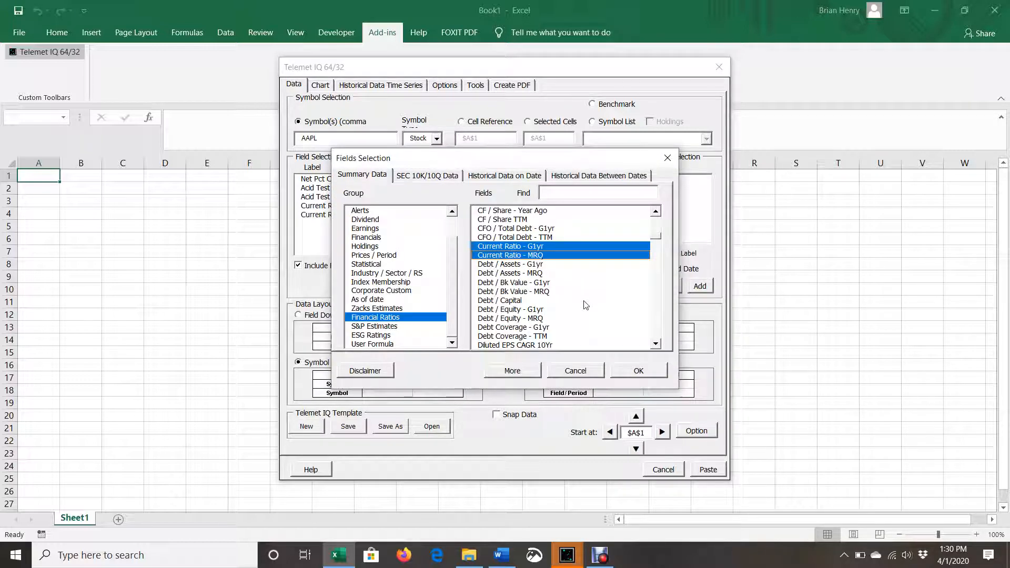
left_click(657, 326)
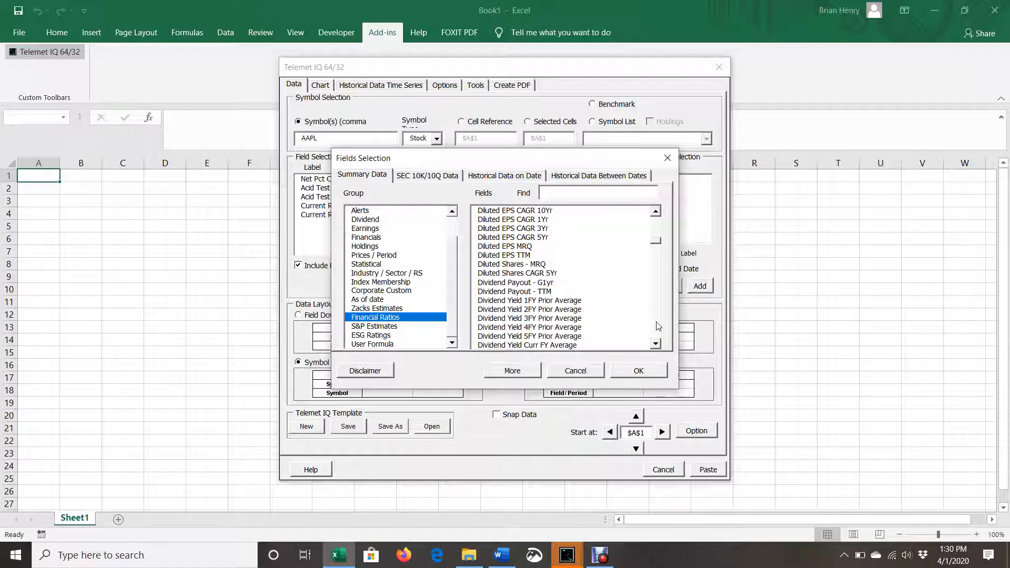
left_click(658, 326)
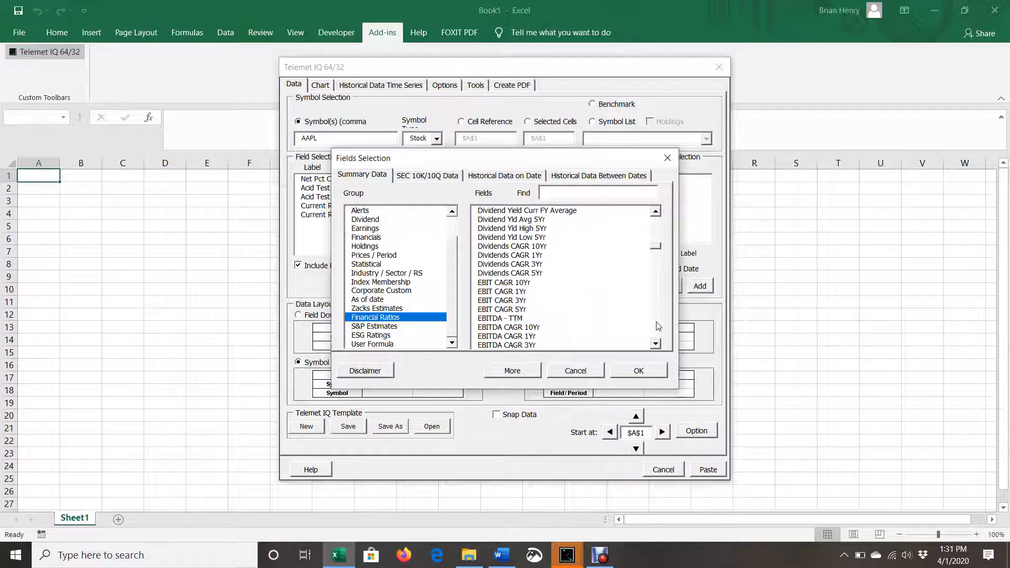
left_click(657, 326)
left_click(658, 326)
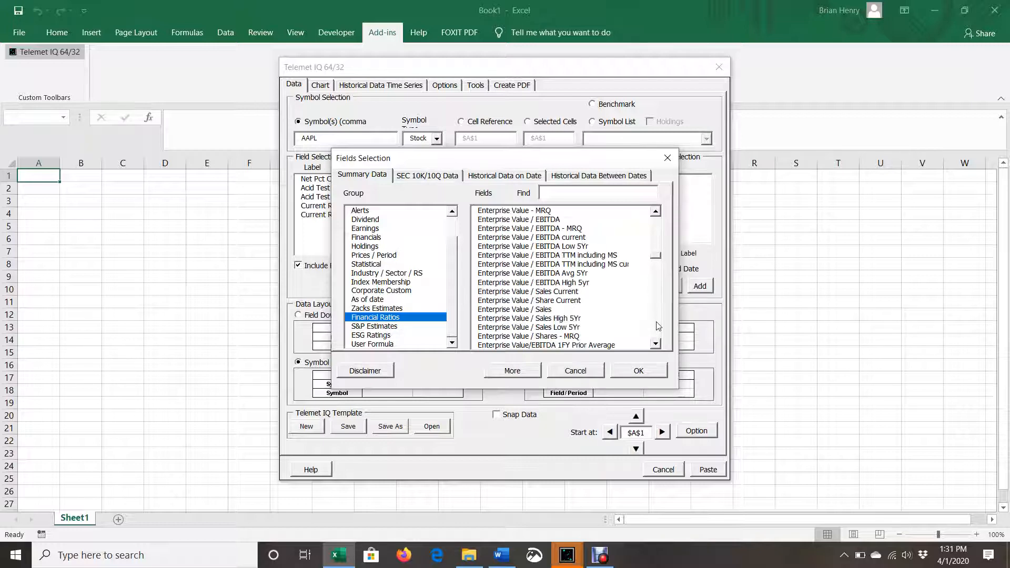
left_click(658, 326)
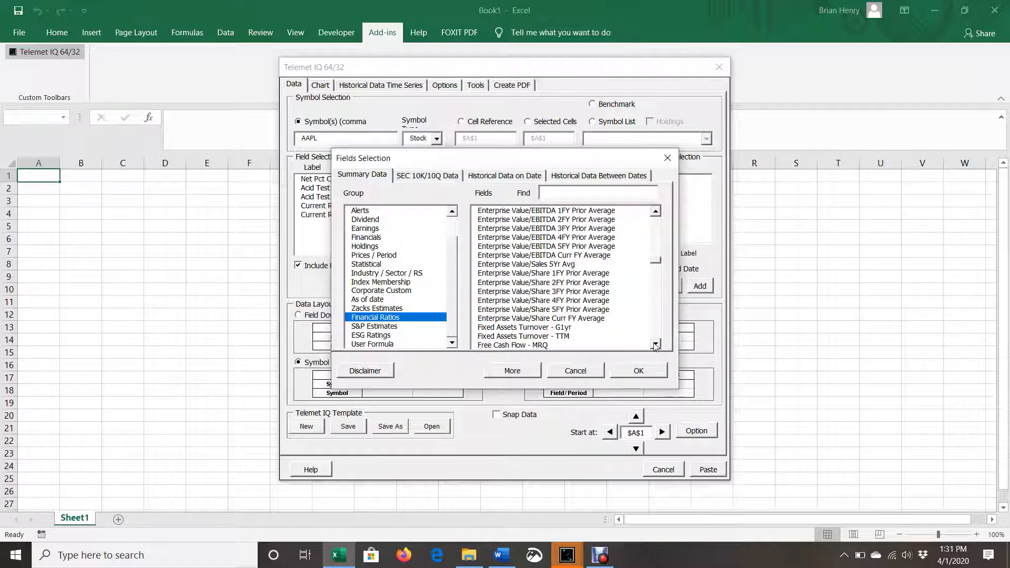
left_click(655, 343)
left_click(656, 344)
left_click(655, 343)
left_click(655, 344)
left_click(655, 344)
left_click(655, 344)
left_click(655, 343)
left_click(655, 344)
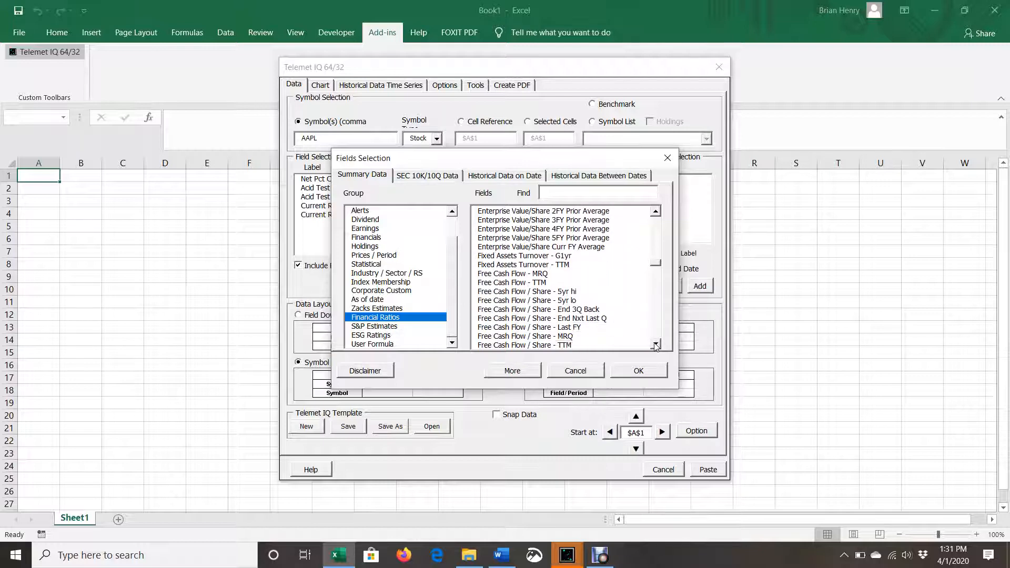
double_click(537, 274)
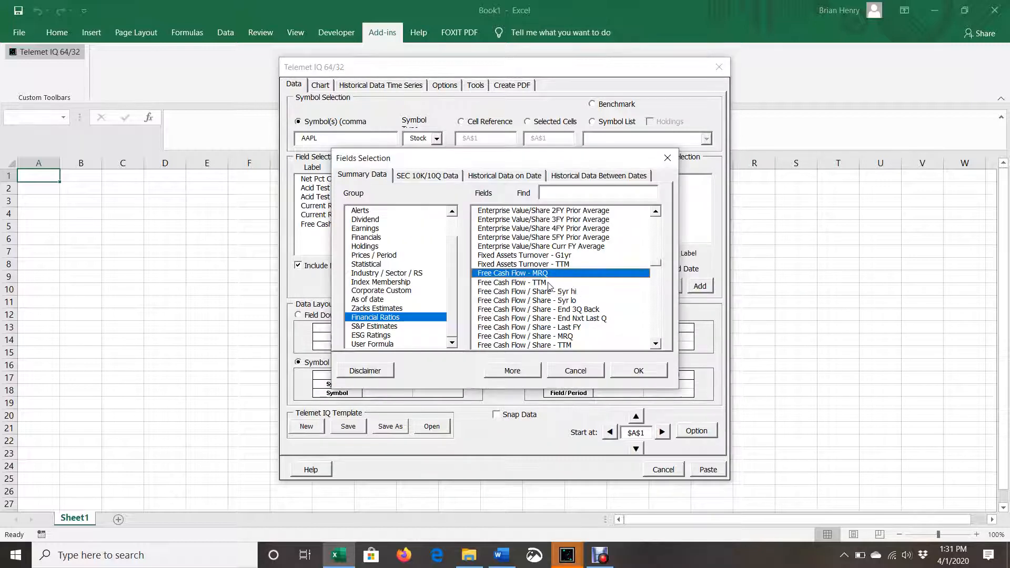
double_click(552, 283)
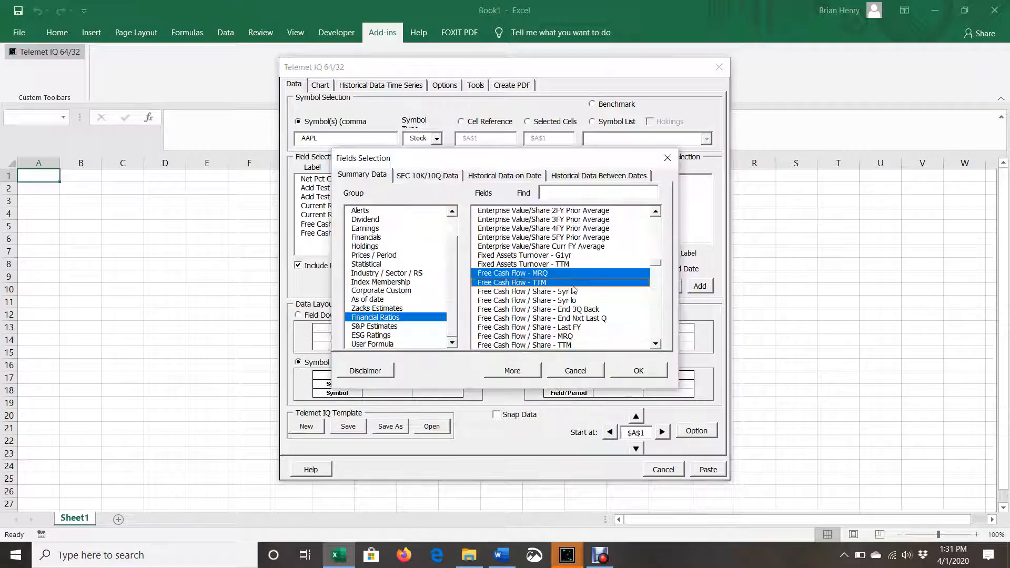
Add the Revenue - Trailing 4 Qtrs field from the Financials group and try to paste the data into the sheet starting at A1
left_click(657, 333)
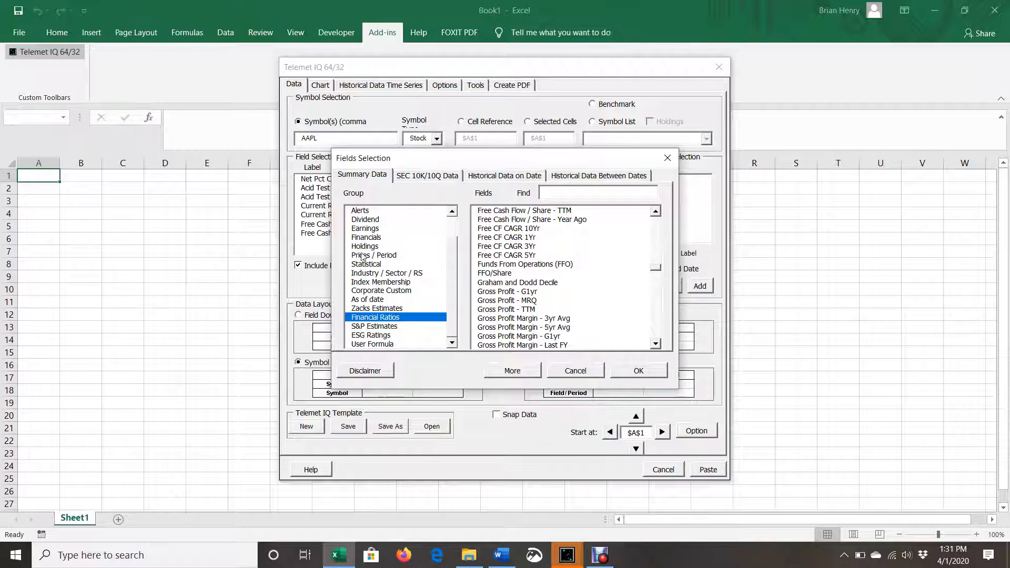
left_click(367, 238)
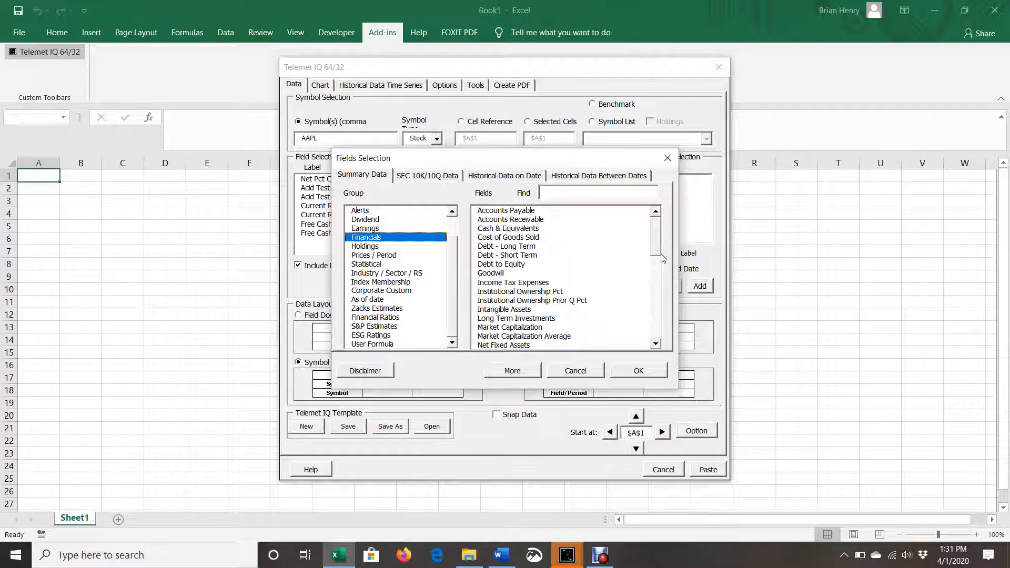
left_click(660, 321)
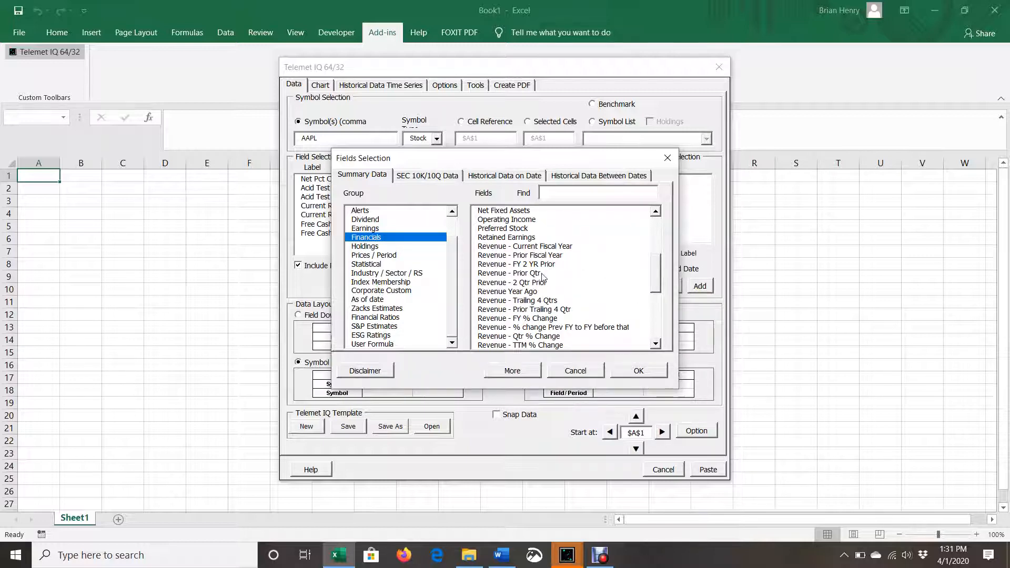
double_click(508, 301)
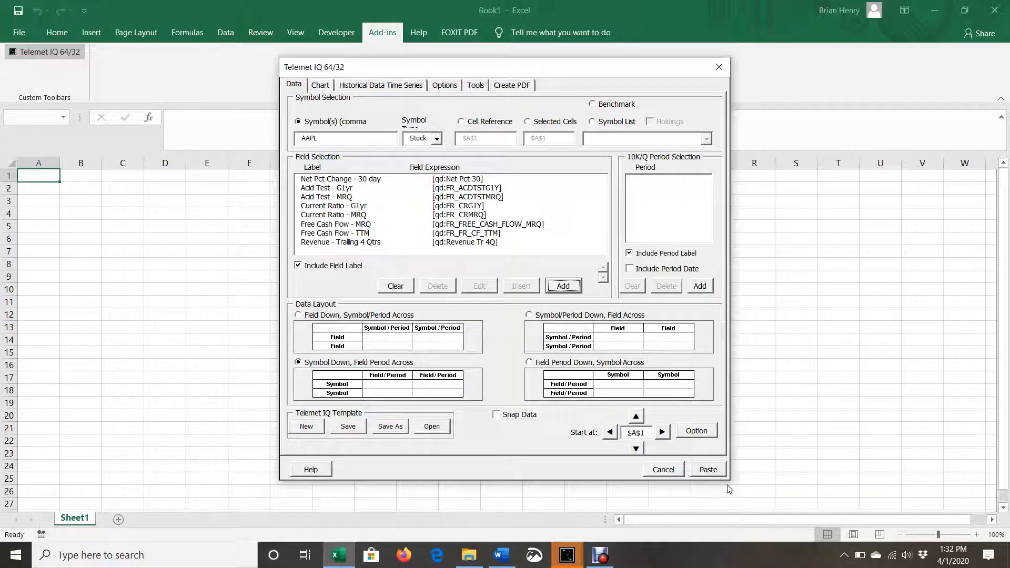
left_click(708, 469)
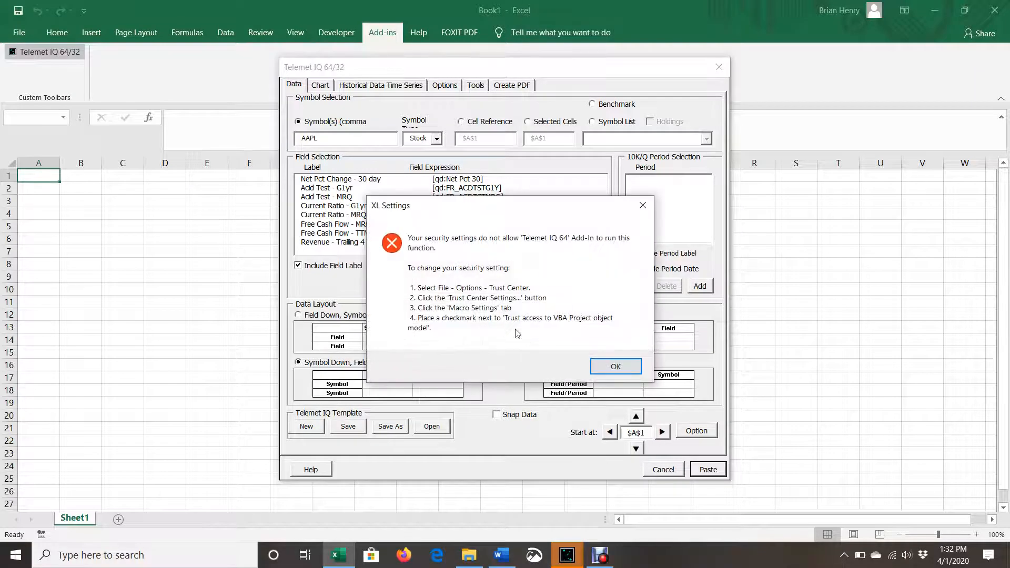
Dismiss the security settings message and autofit columns B through I to their headings
left_click(616, 368)
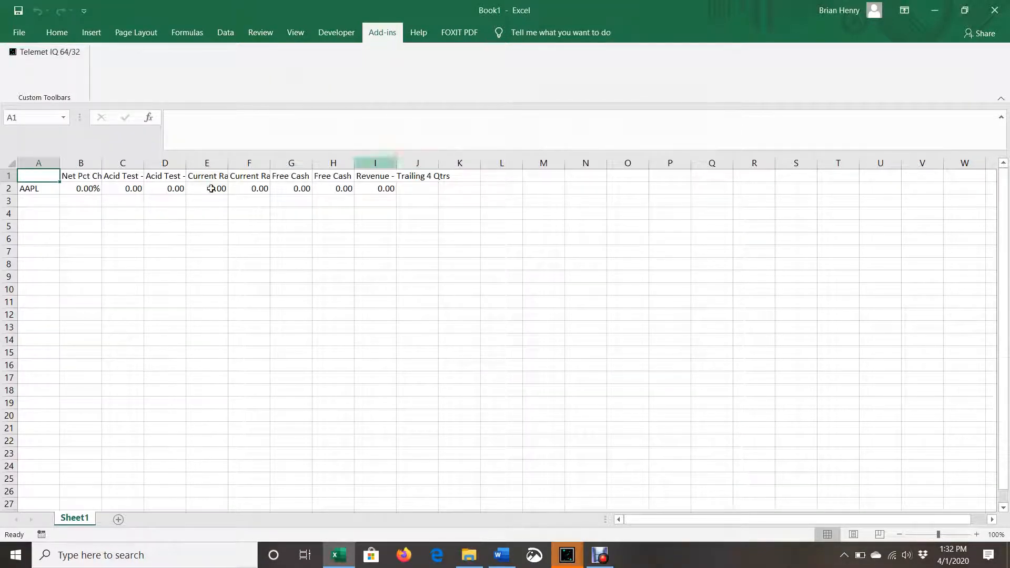
double_click(102, 162)
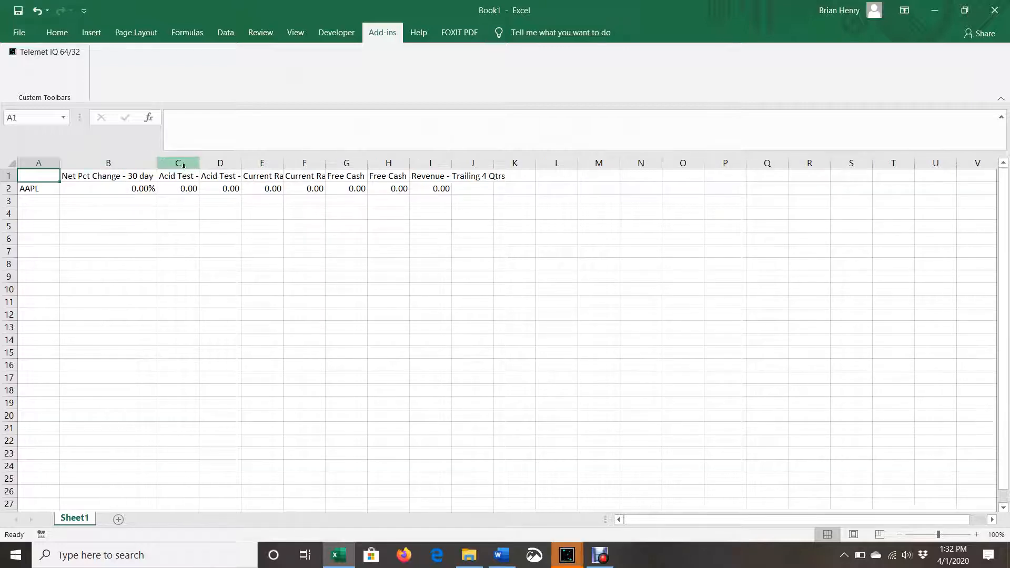
left_click_drag(200, 165, 201, 165)
double_click(201, 165)
double_click(264, 163)
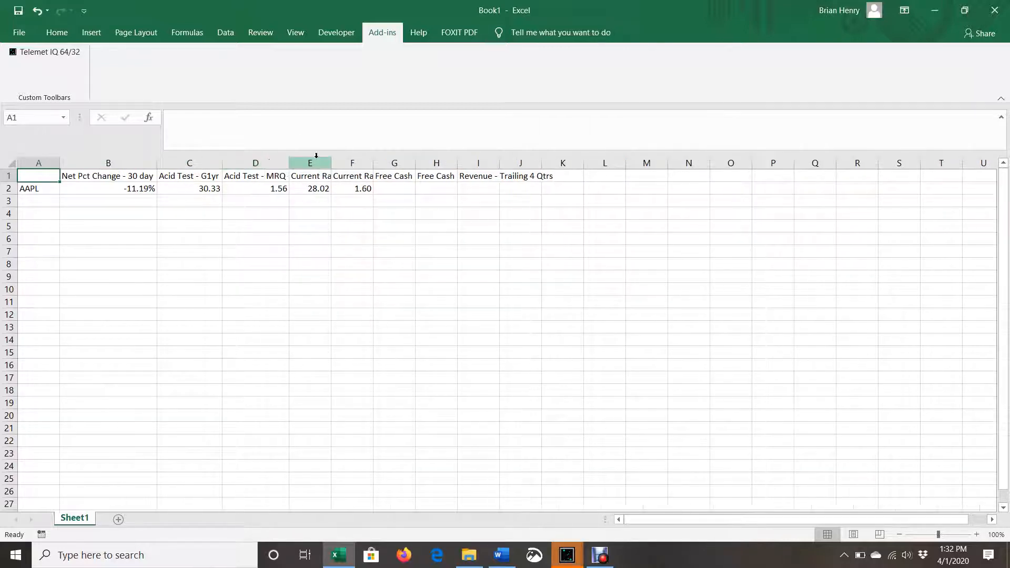
double_click(326, 159)
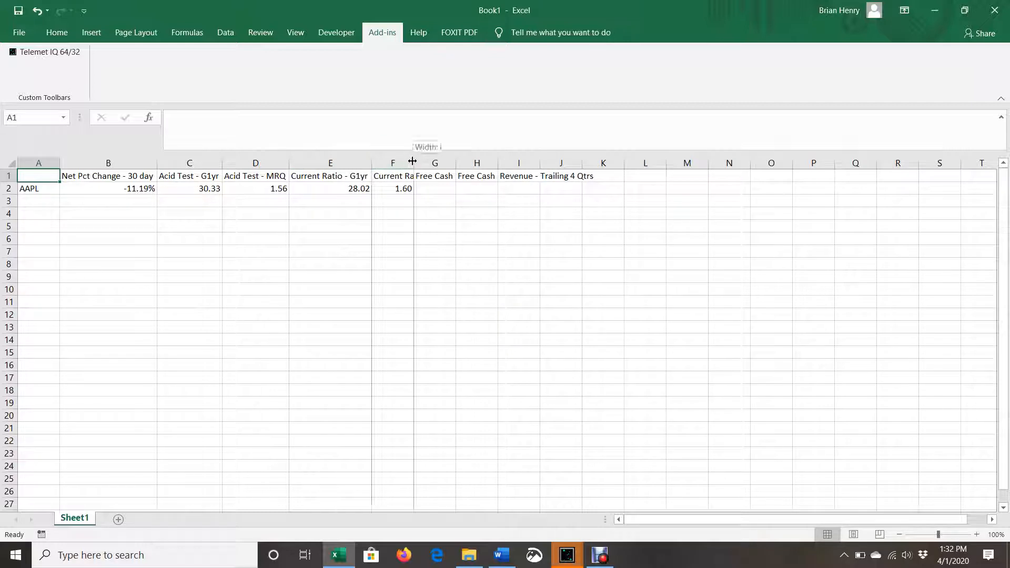
double_click(414, 163)
left_click(503, 164)
double_click(502, 164)
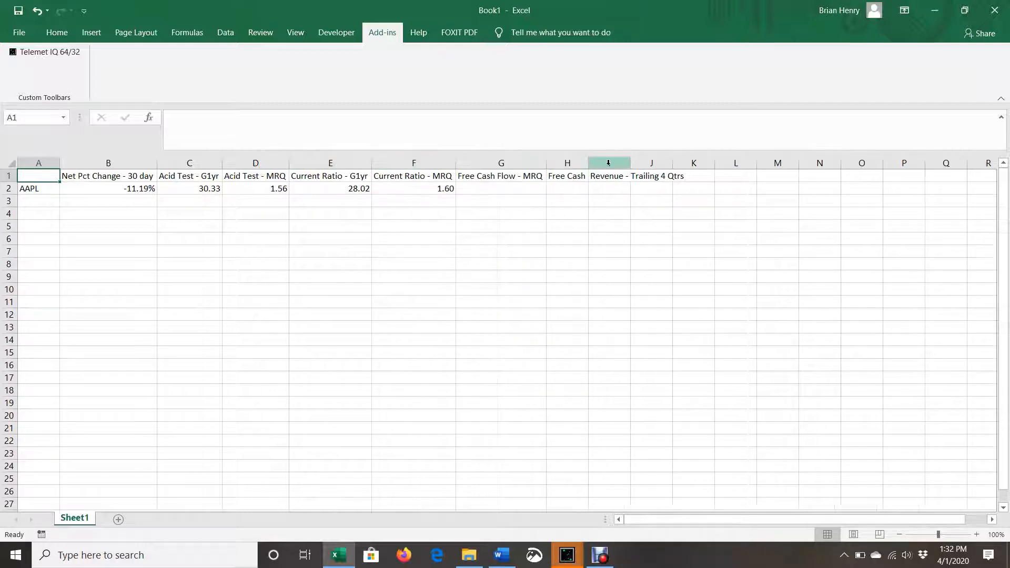
double_click(589, 164)
double_click(677, 163)
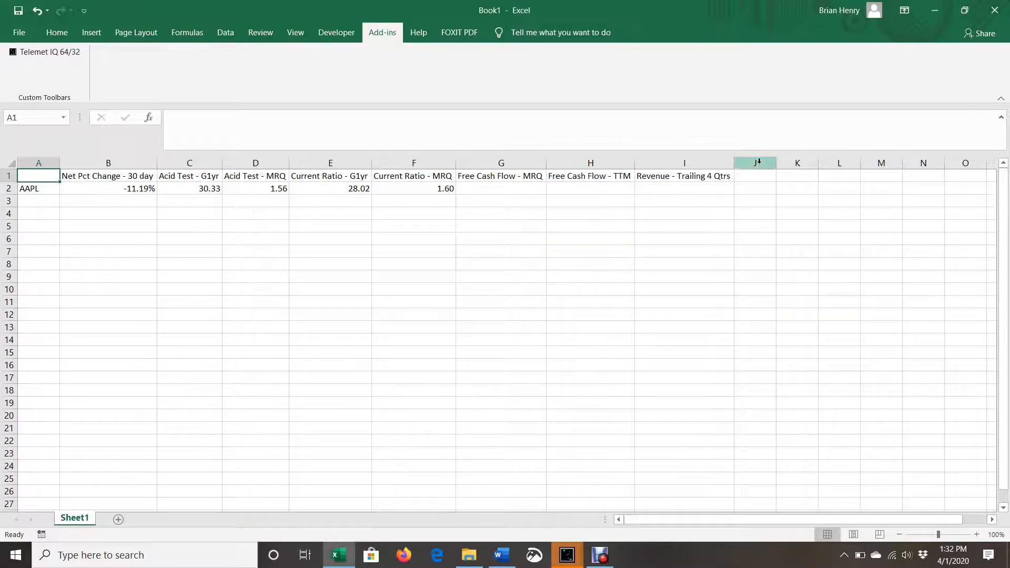
Examine the formulas behind the AAPL values in row 2, from Net Pct Change - 30 day to Revenue - Trailing 4 Qtrs
left_click(149, 189)
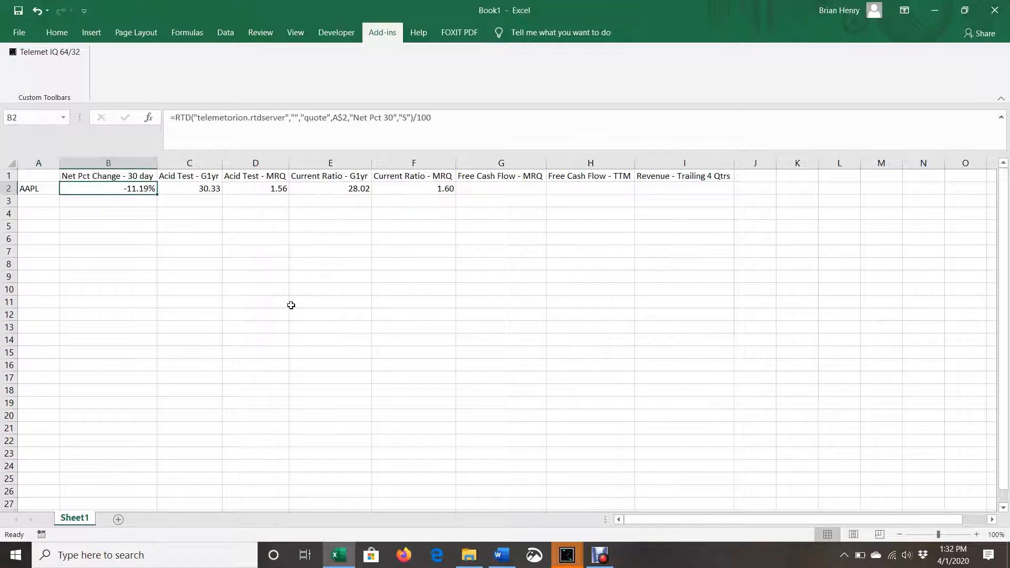
key("Right")
key("Right")
key("Right")
key("Right")
key("Right")
key("Right")
key("Right")
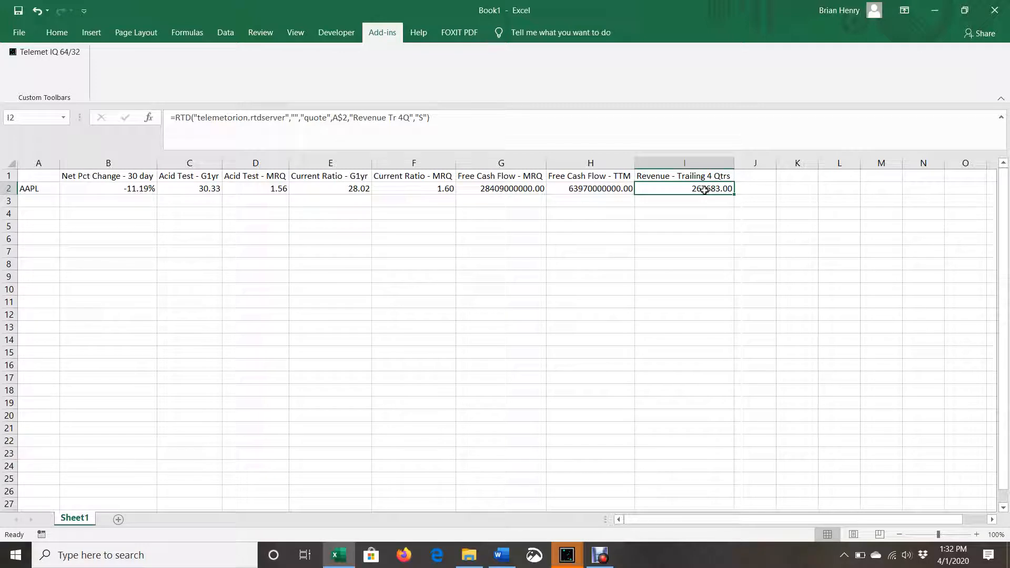
left_click(594, 190)
left_click(500, 193)
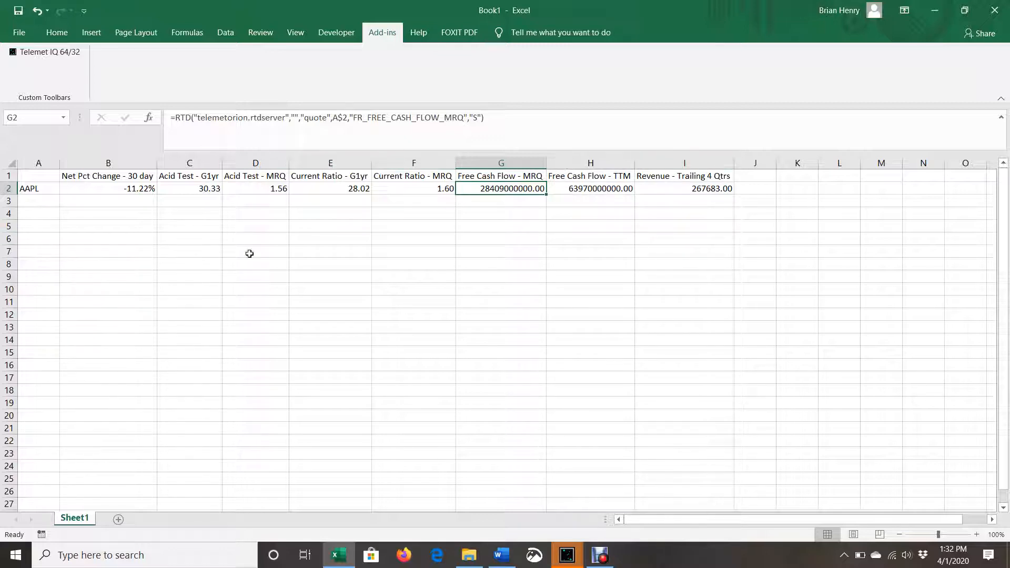
left_click_drag(29, 187, 19, 466)
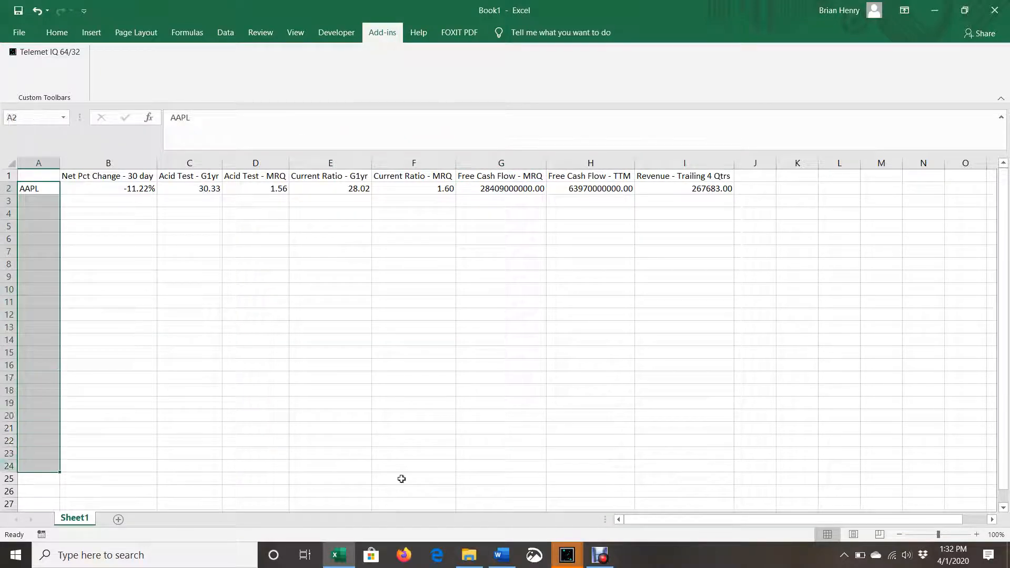
left_click(417, 466)
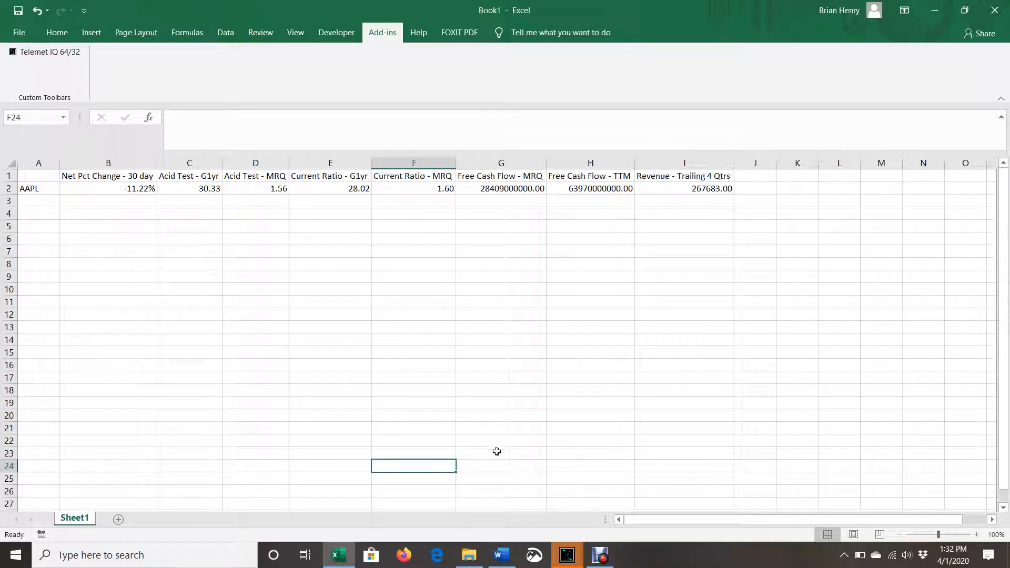
left_click(469, 555)
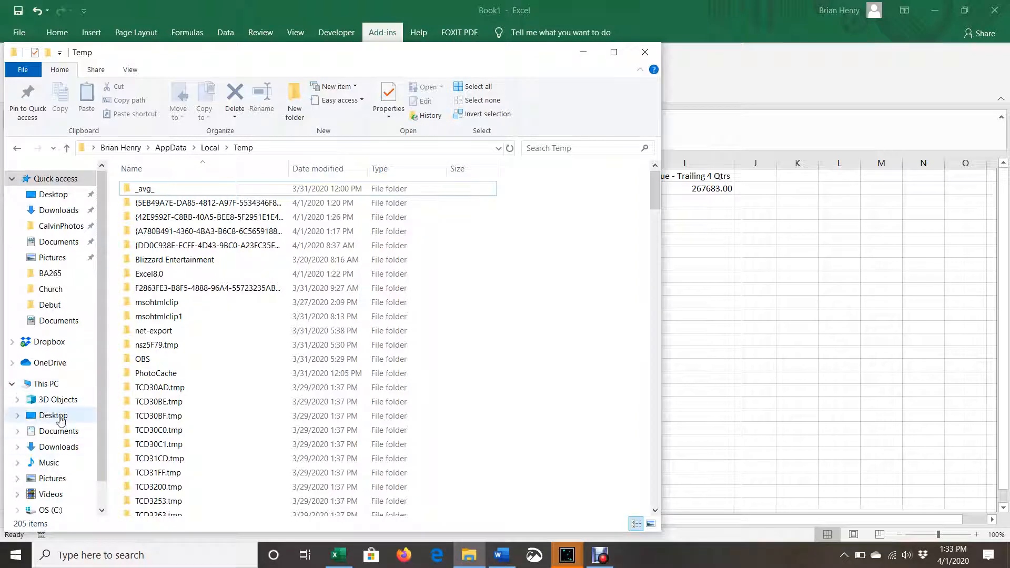
scroll(61, 419, "down", 1)
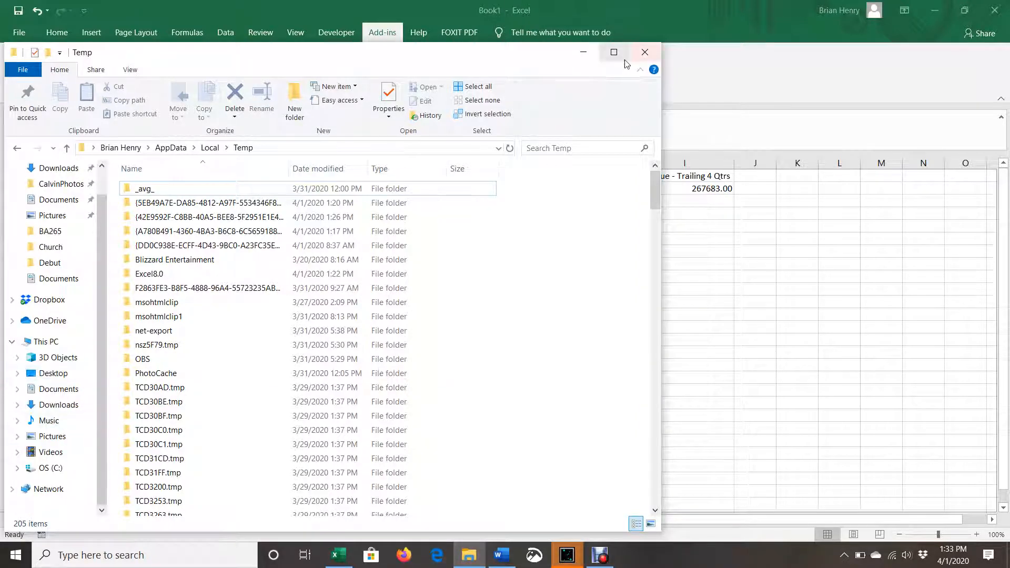
left_click(644, 52)
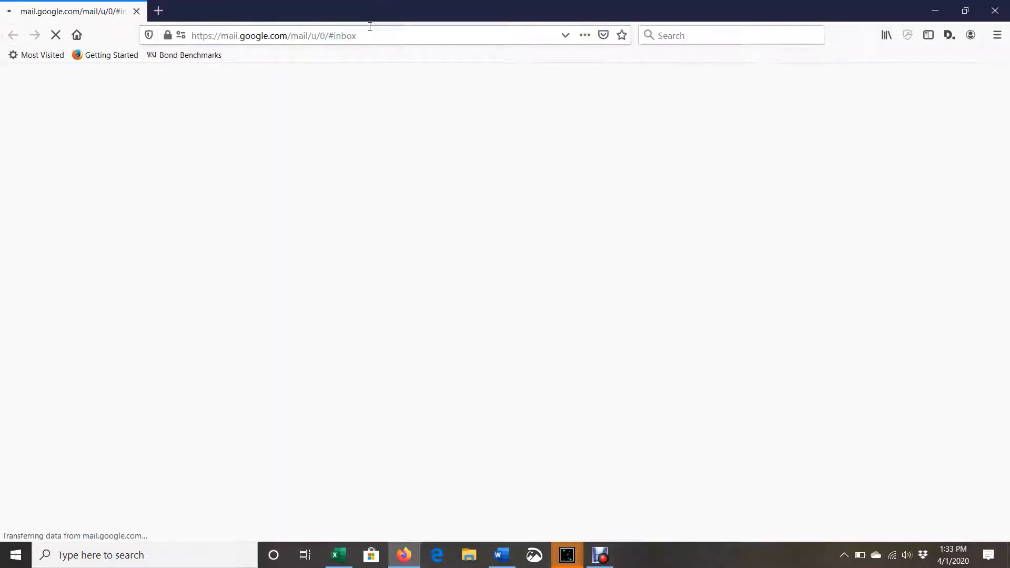
In Firefox, try to search the web for "russell 3000 ticker list in excel"
left_click(368, 41)
type("rus")
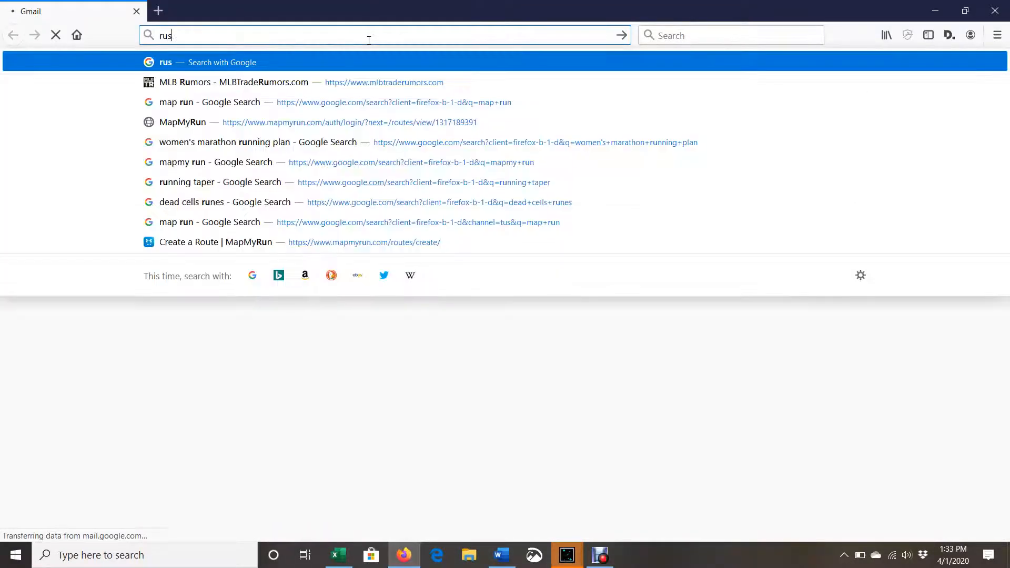
type("sell 300")
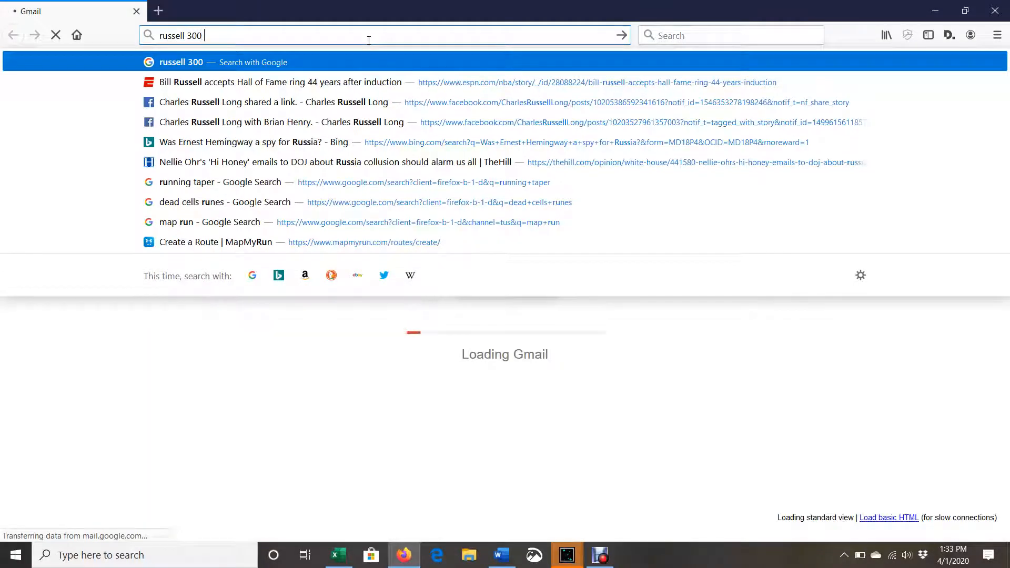
type("0 tick")
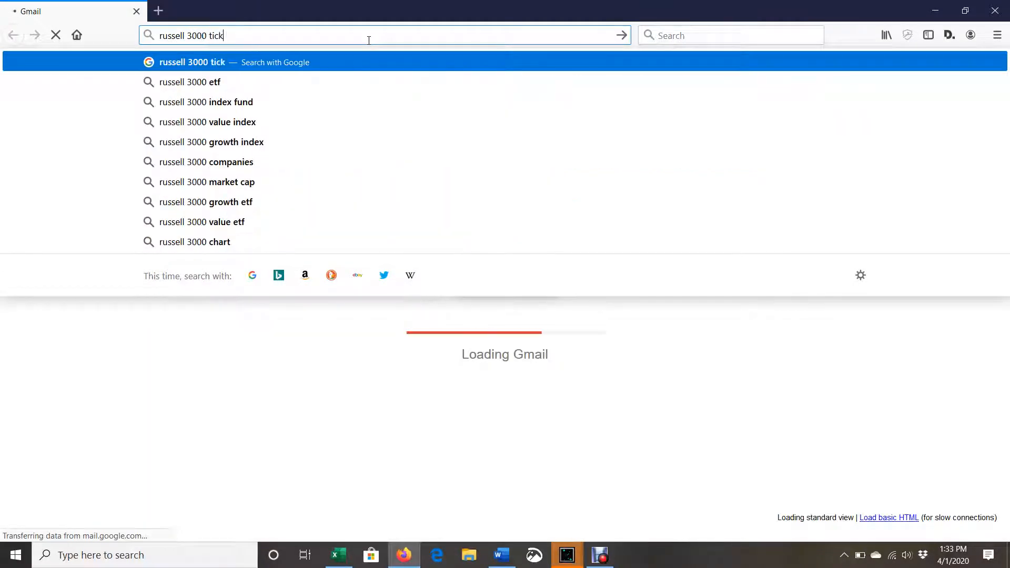
type("er list in ex")
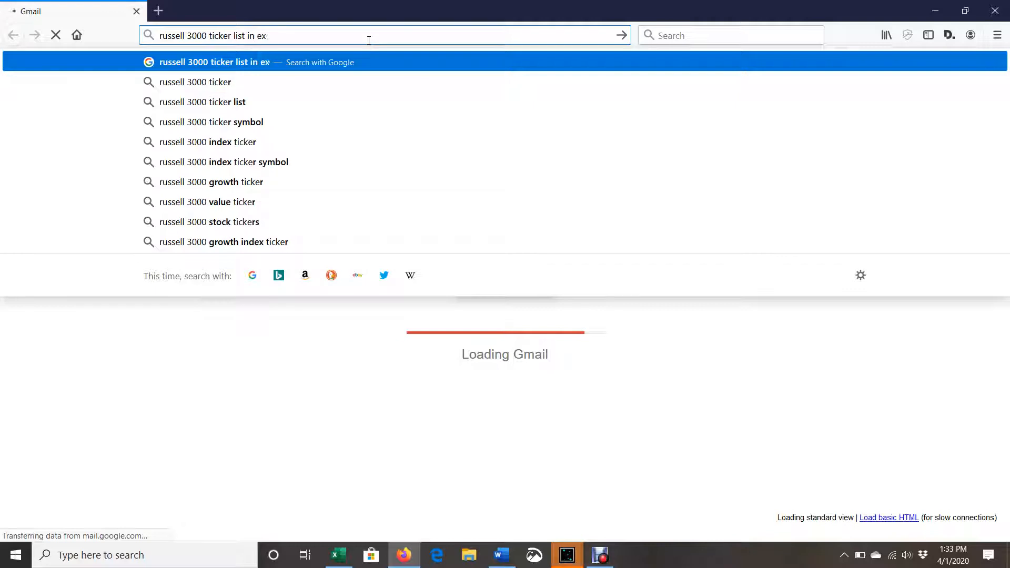
type("cel")
key("Return")
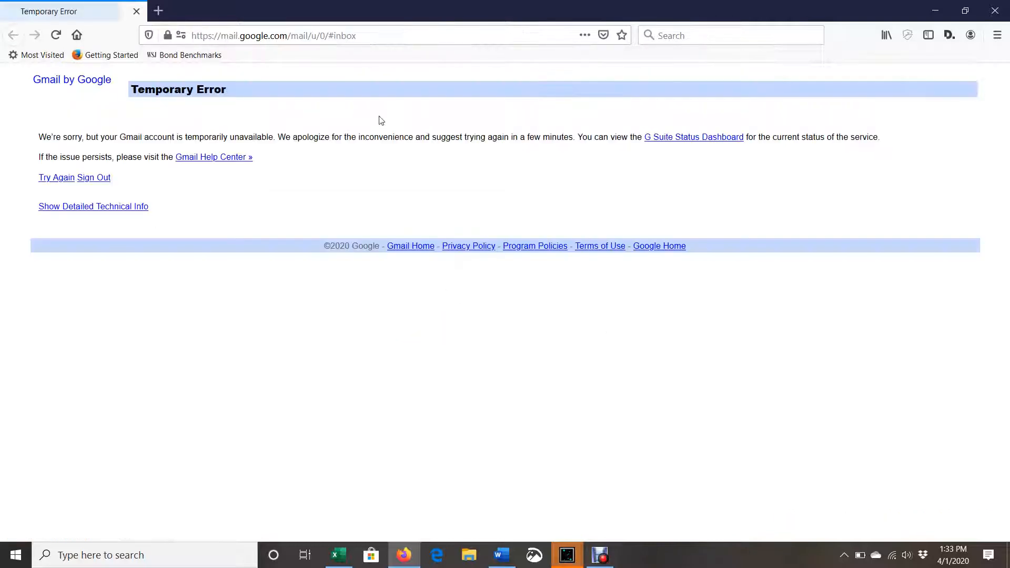
Search the web for "russell 3000 ticker list excel"
left_click(375, 35)
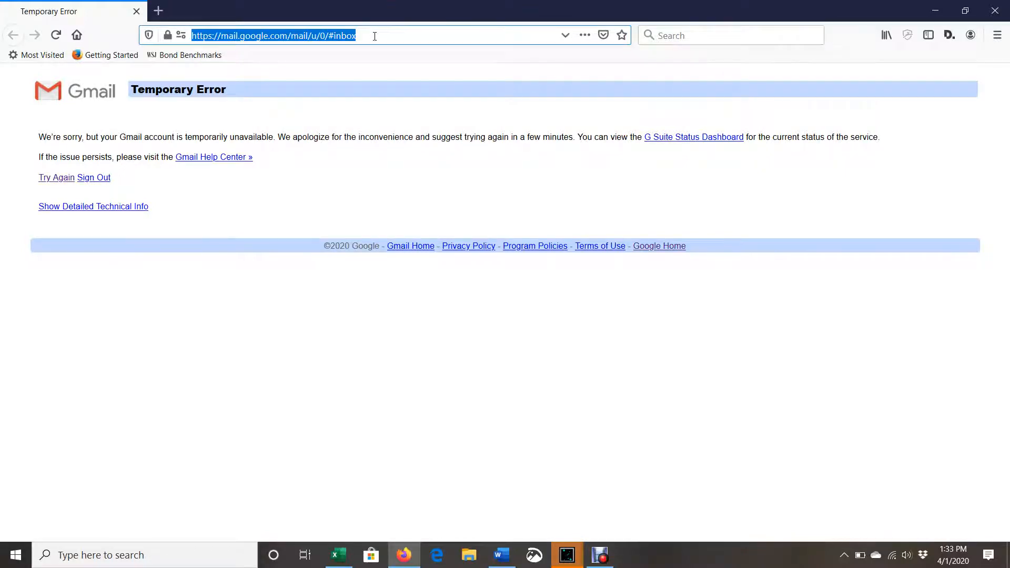
type("russell 30")
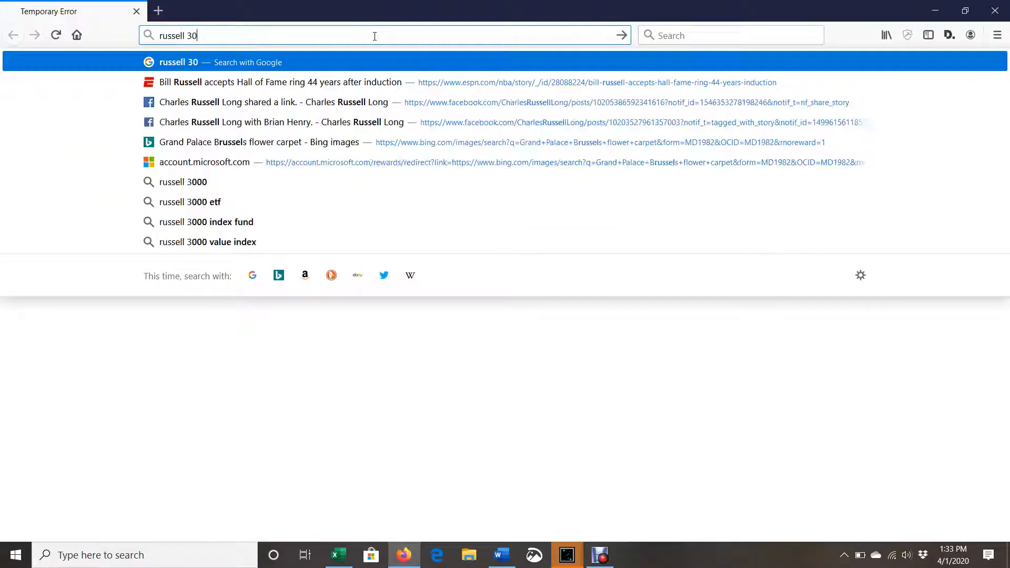
type("00 ticker list excel")
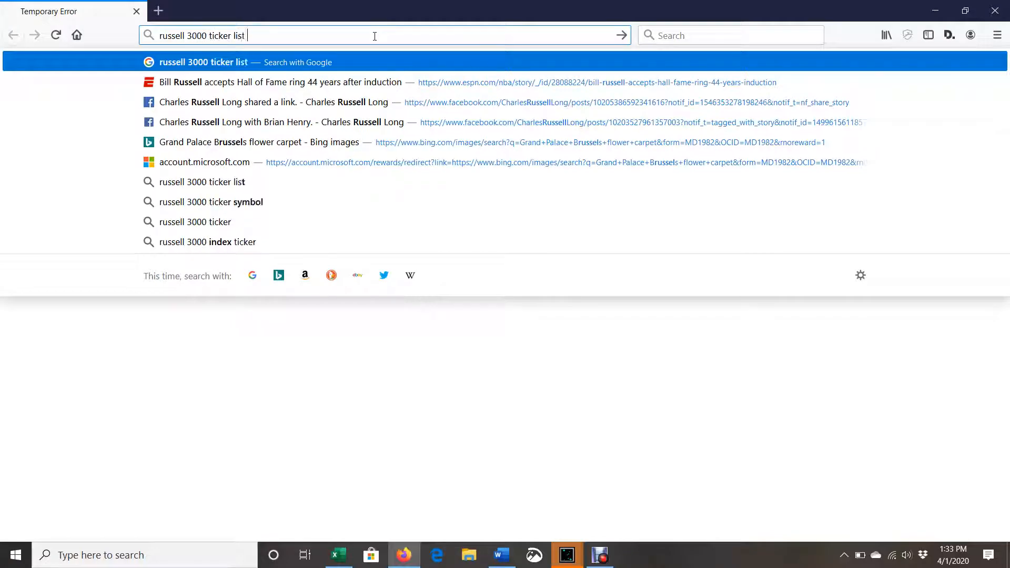
key("Return")
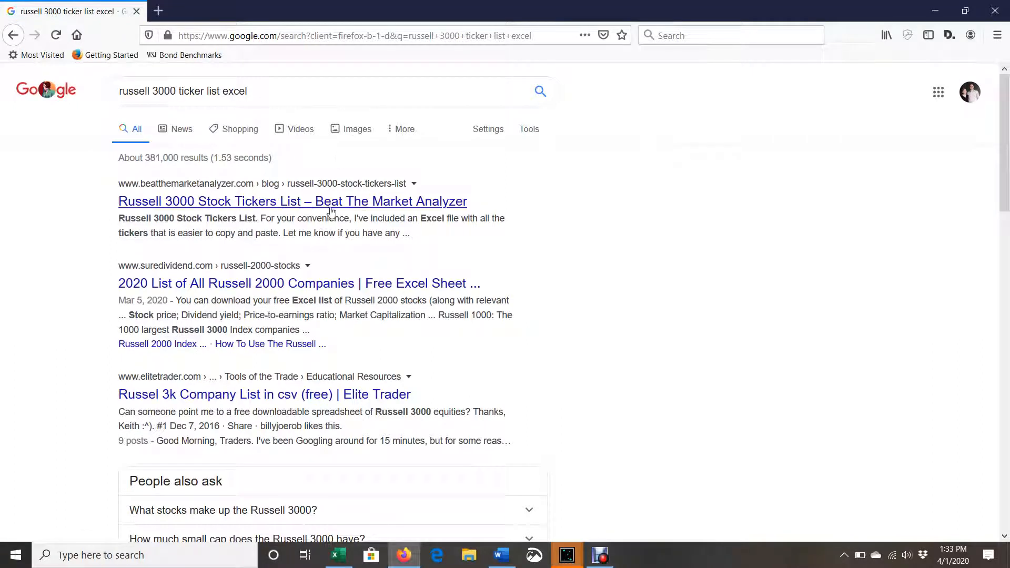
Open Russell-3000-Stock-Tickers-List.xlsx from the Beat The Market Analyzer result in Excel and enable editing
left_click(440, 284)
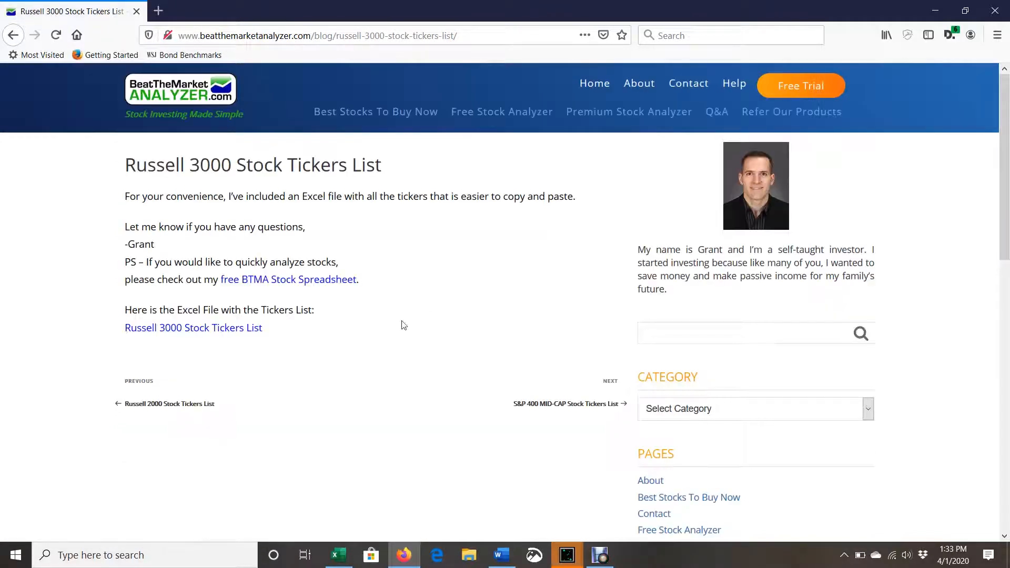
left_click(246, 329)
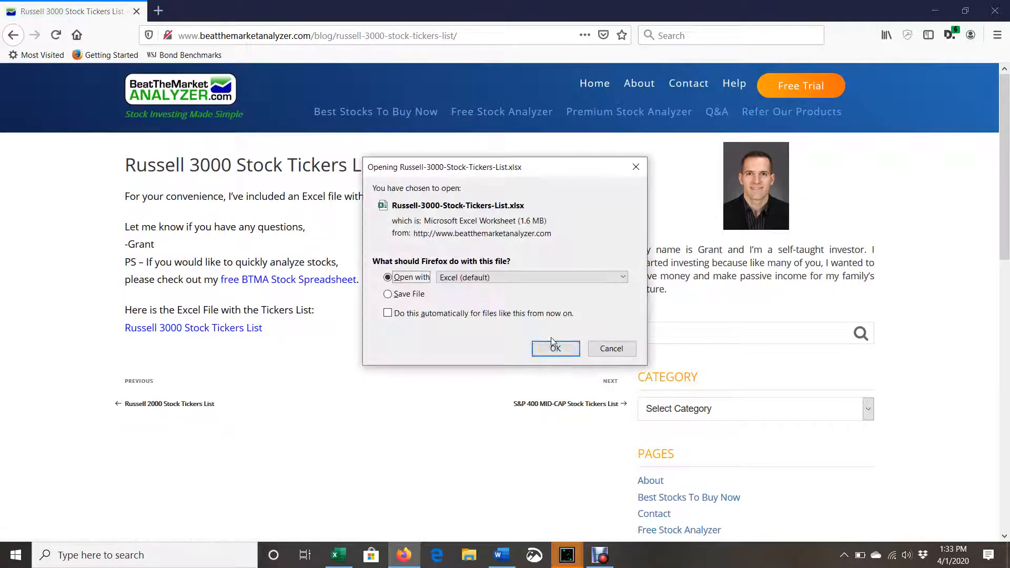
left_click(557, 350)
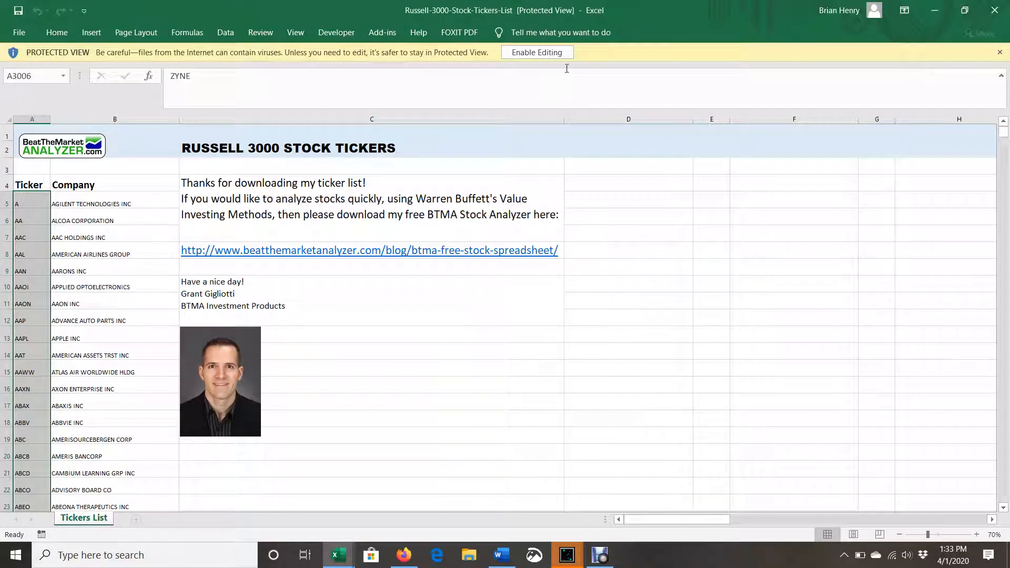
left_click(559, 51)
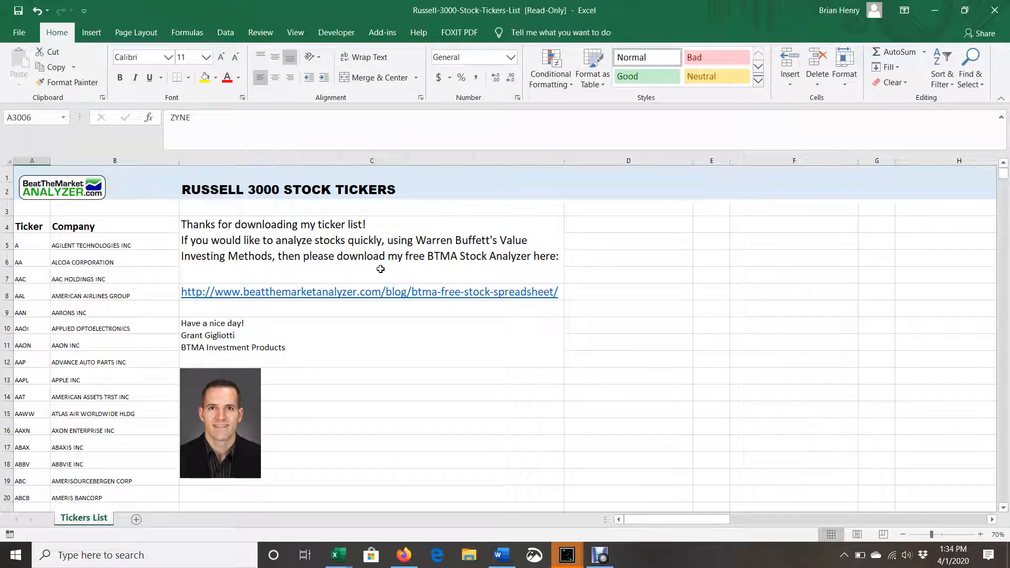
Copy all the tickers in A5:A3006 of the Tickers List sheet and paste them into Book1 starting at A3
left_click(24, 245)
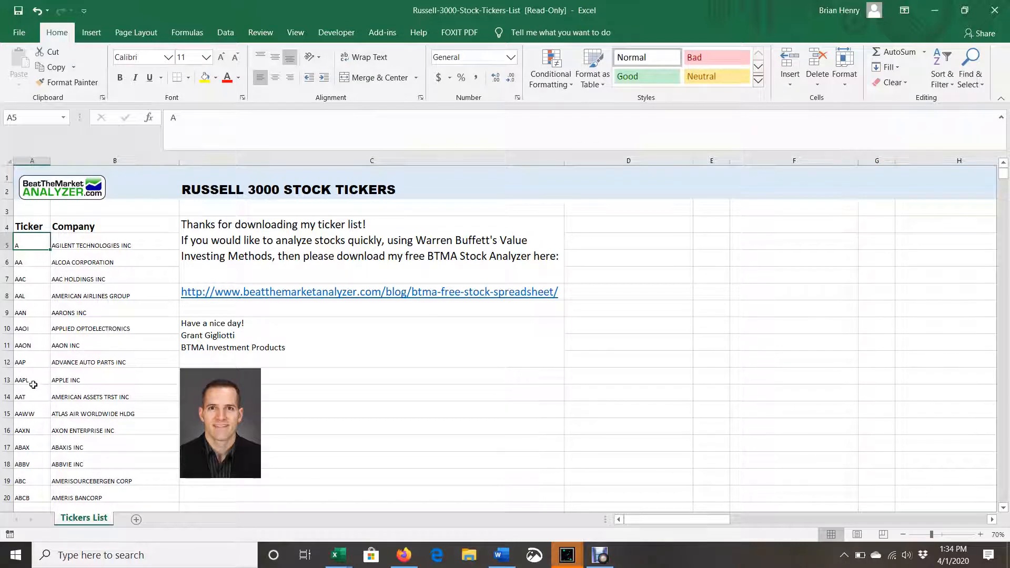
key("ctrl+shift+Down")
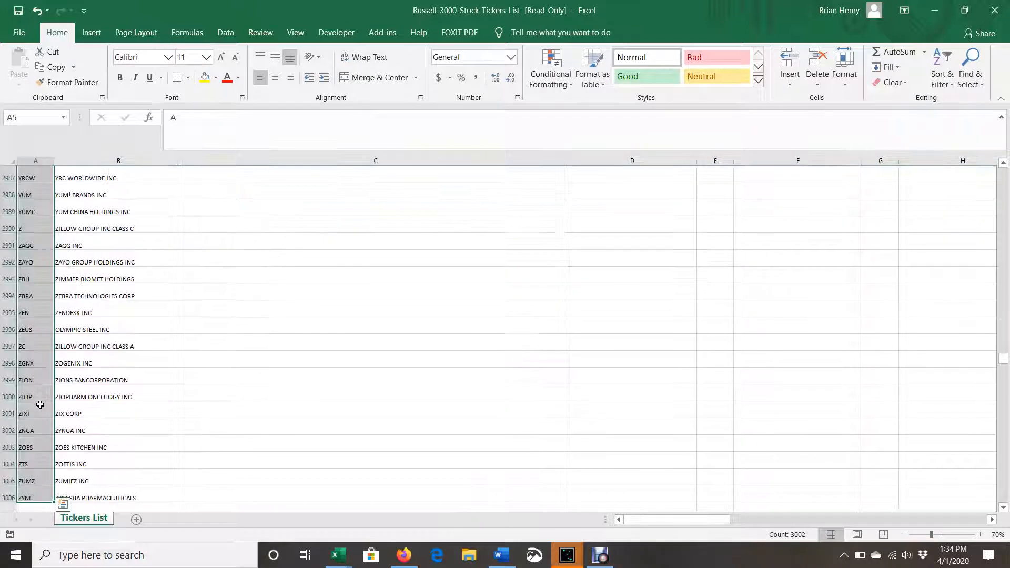
key("ctrl+c")
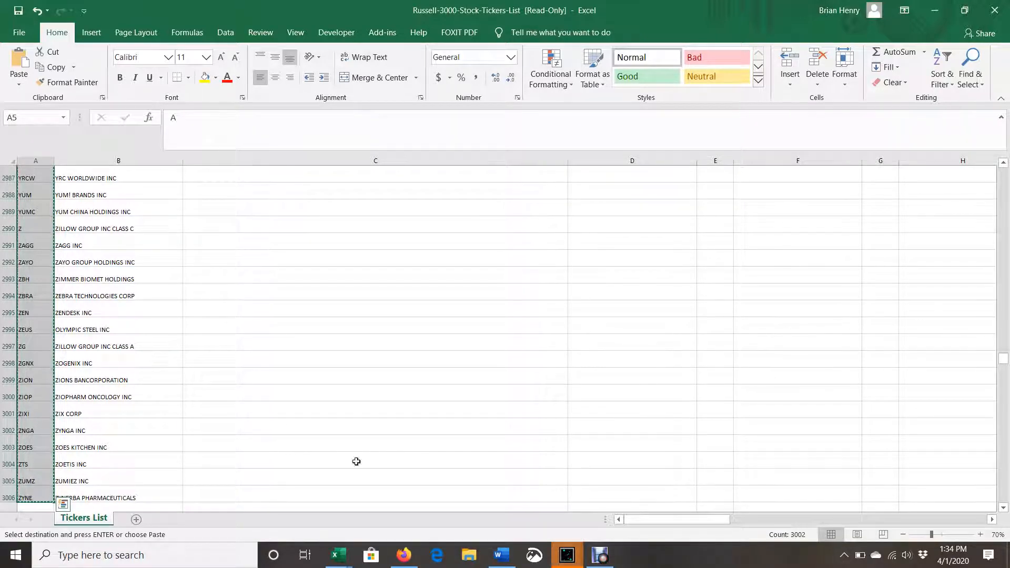
mouse_move(344, 562)
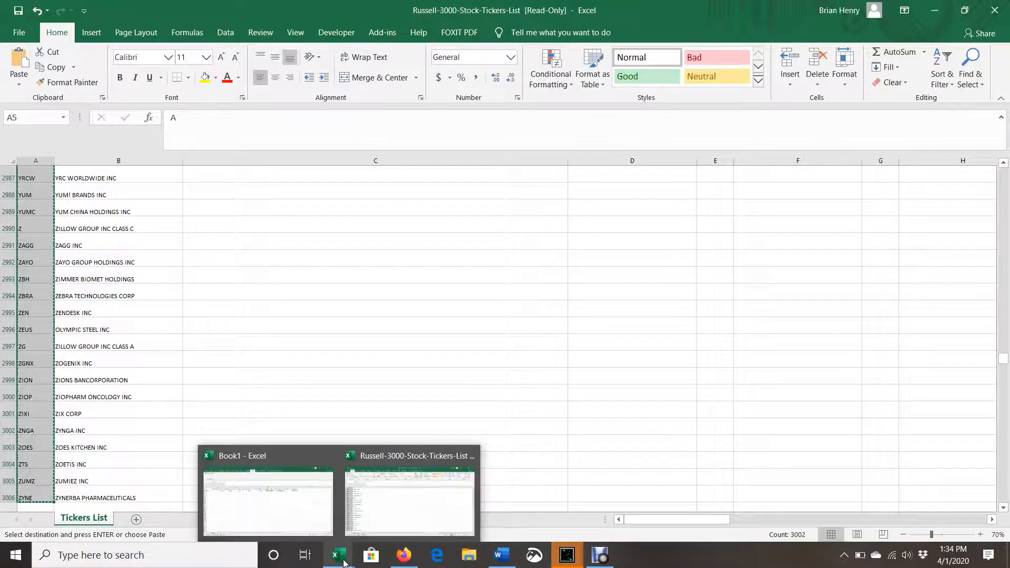
left_click(400, 496)
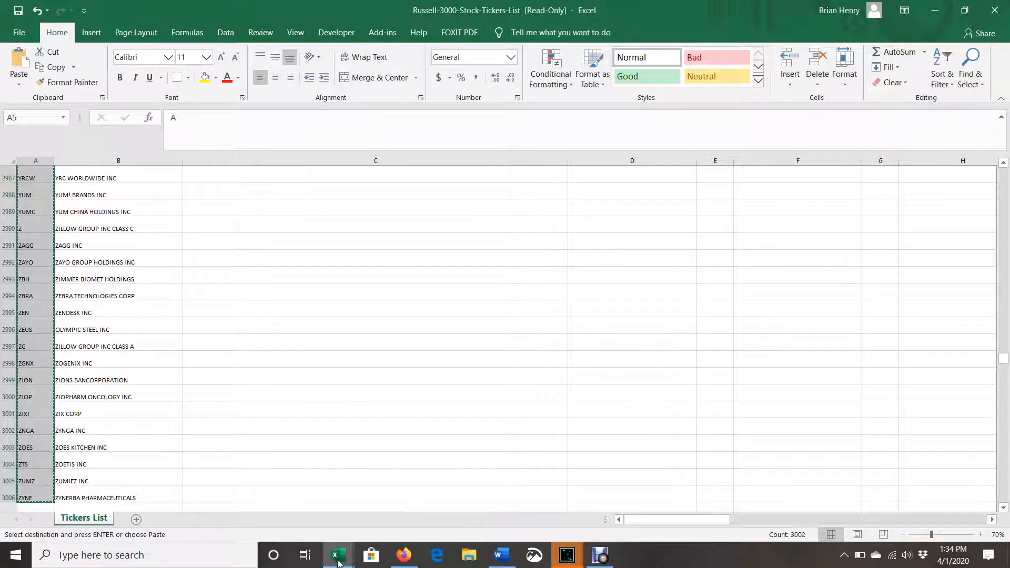
mouse_move(338, 556)
left_click(302, 499)
left_click(21, 203)
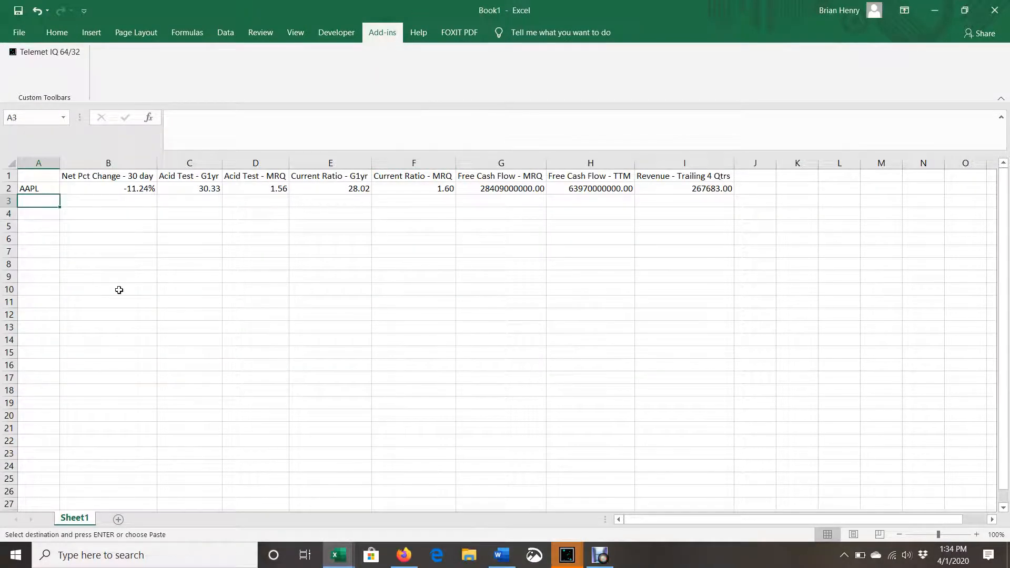
key("ctrl+v")
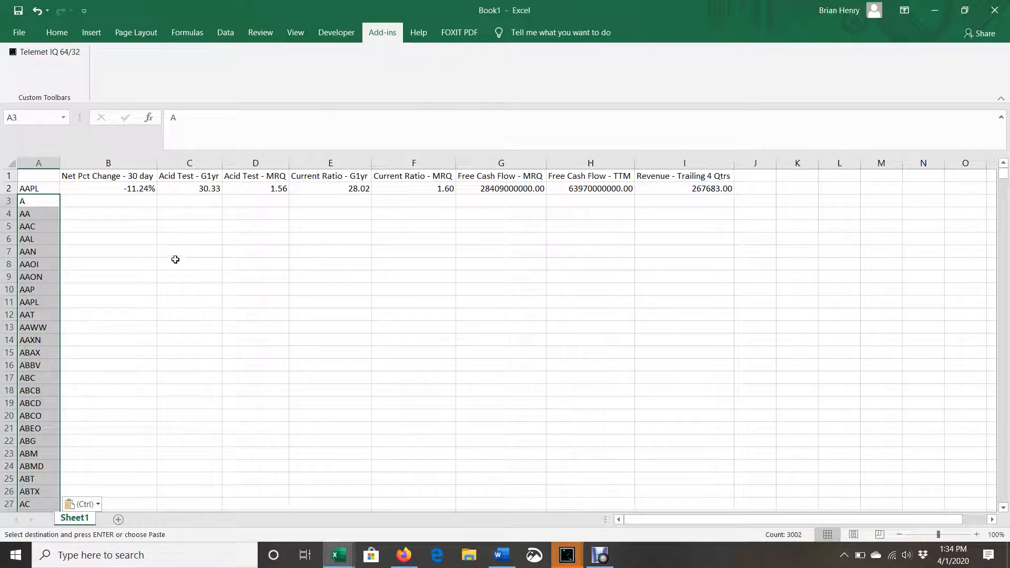
Change the A$2 reference to relative A2 in the Net Pct Change and Acid Test - G1yr formulas in B2 and C2
left_click(140, 189)
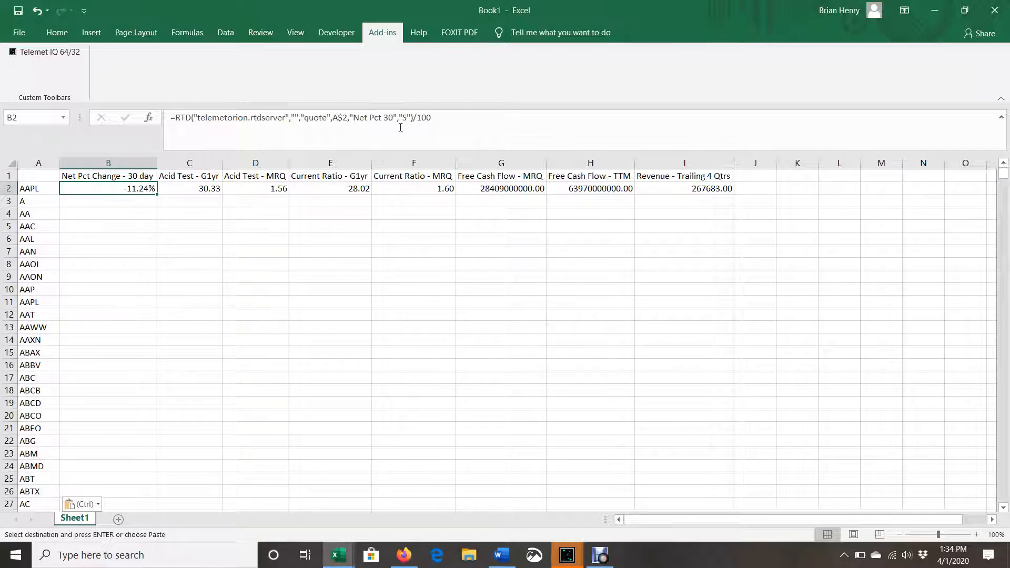
left_click(343, 117)
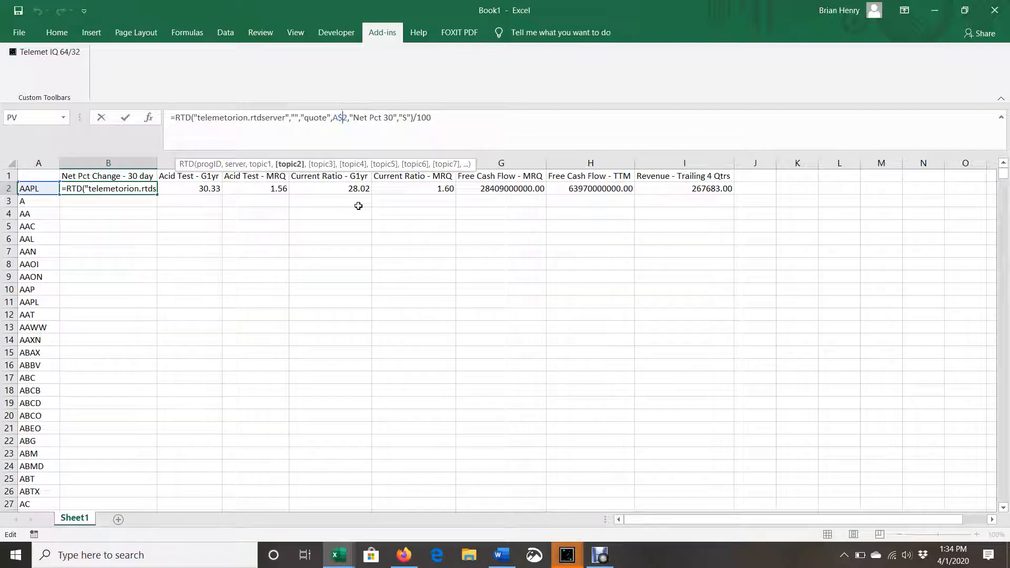
key("BackSpace")
key("Return")
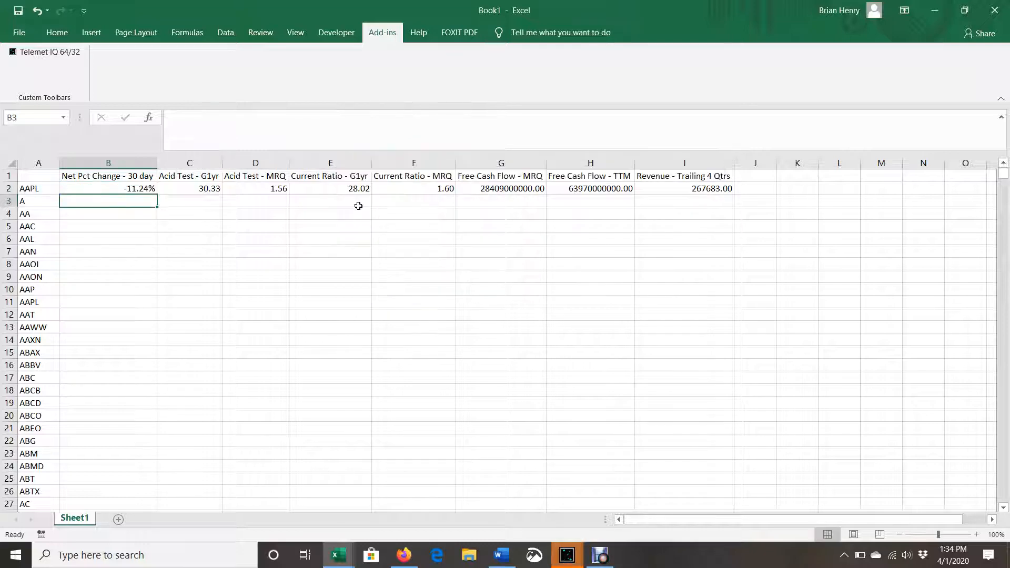
key("Up")
key("Right")
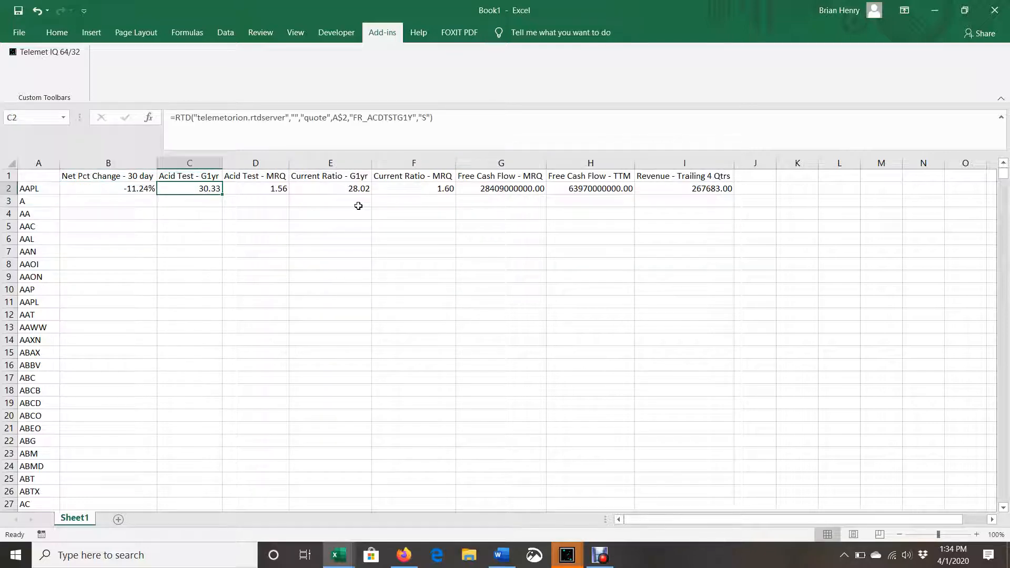
left_click(343, 116)
key("BackSpace")
key("Return")
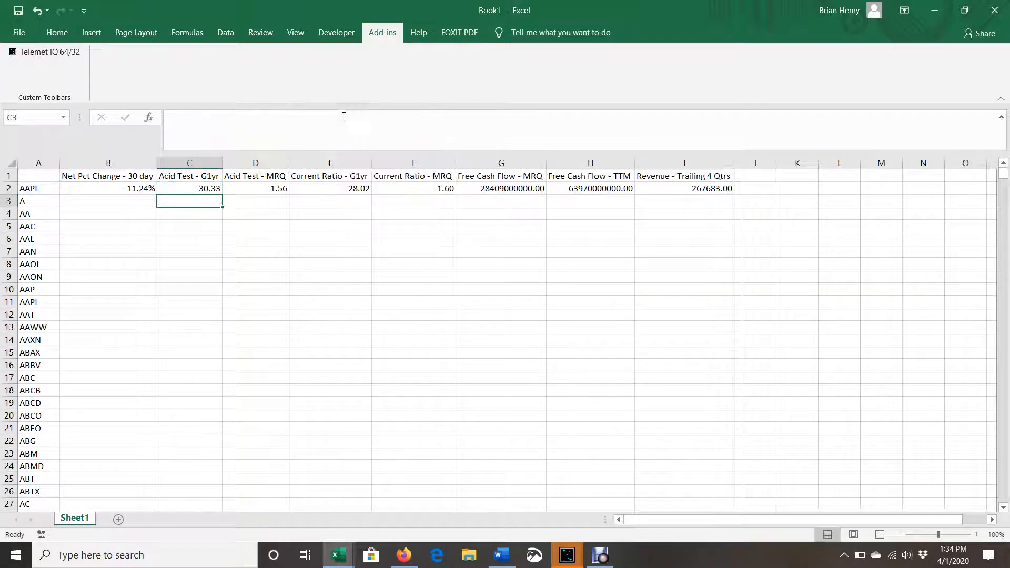
Make the ticker reference relative (A2) in the Acid Test - MRQ and Current Ratio - G1yr formulas in D2 and E2
key("Right")
key("Up")
left_click(343, 117)
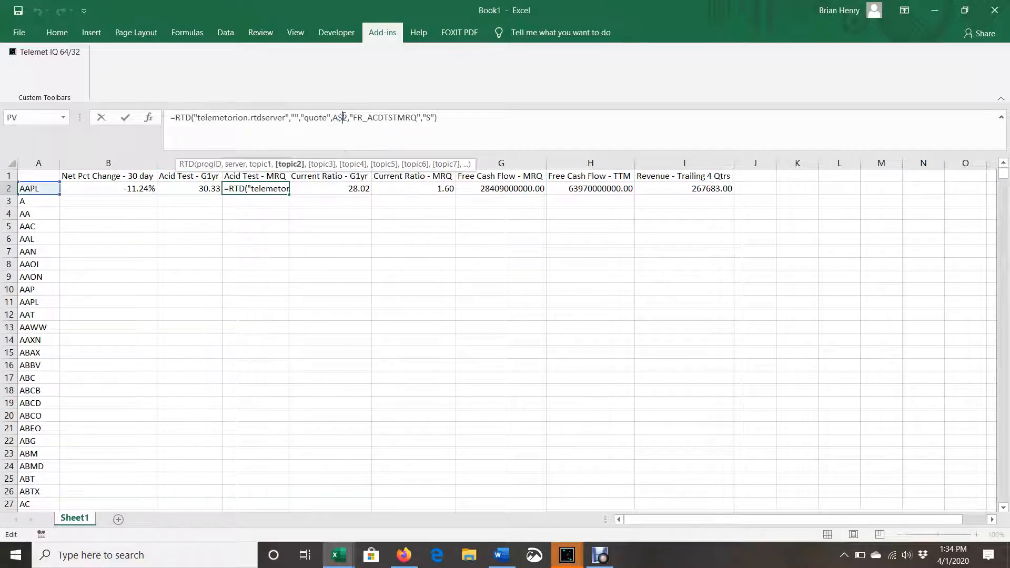
key("Return")
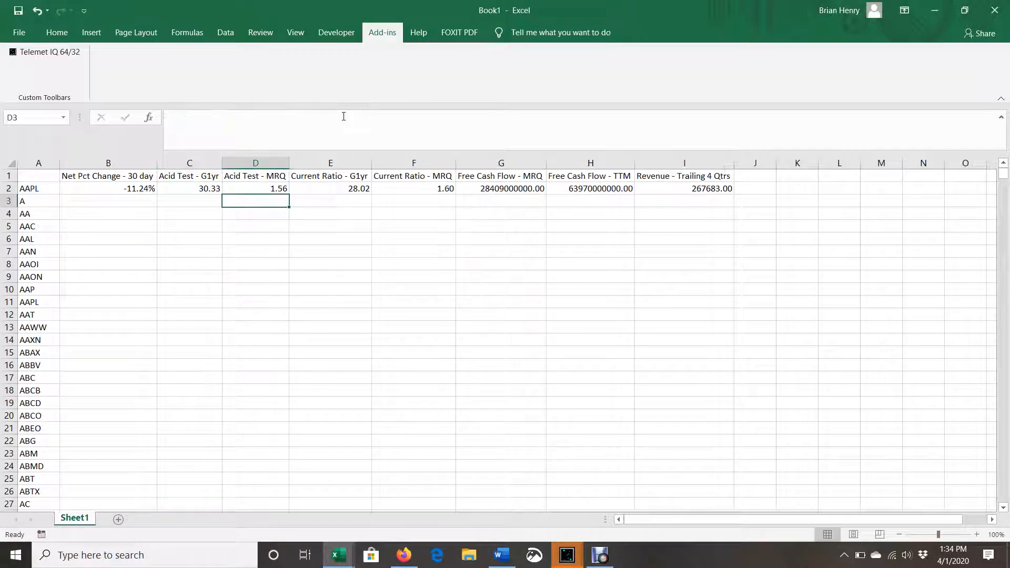
key("Right")
key("Up")
left_click(343, 117)
key("BackSpace")
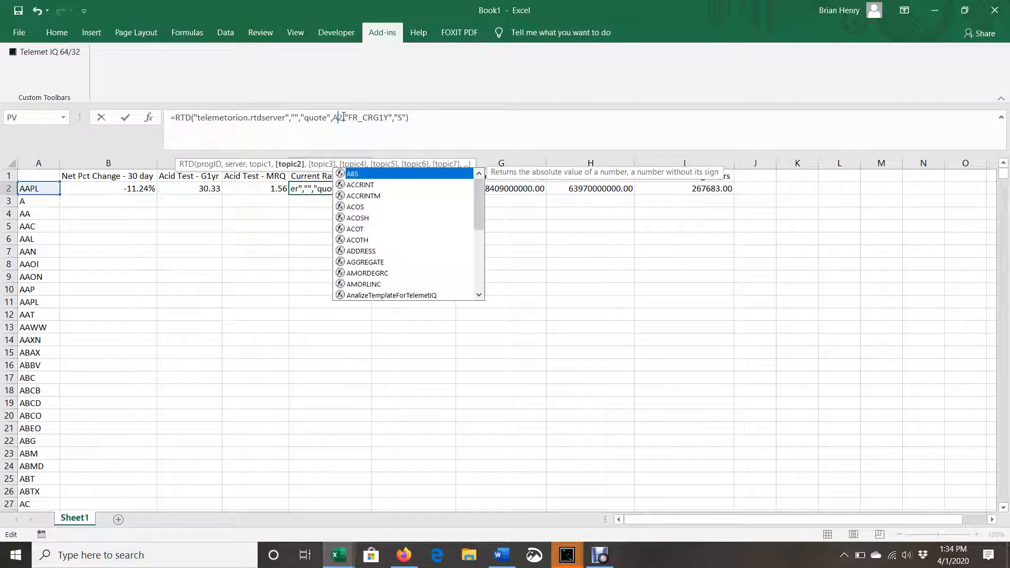
key("Return")
Make the ticker reference relative (A2) in the Current Ratio - MRQ and Free Cash Flow - MRQ formulas in F2 and G2
key("Right")
key("Up")
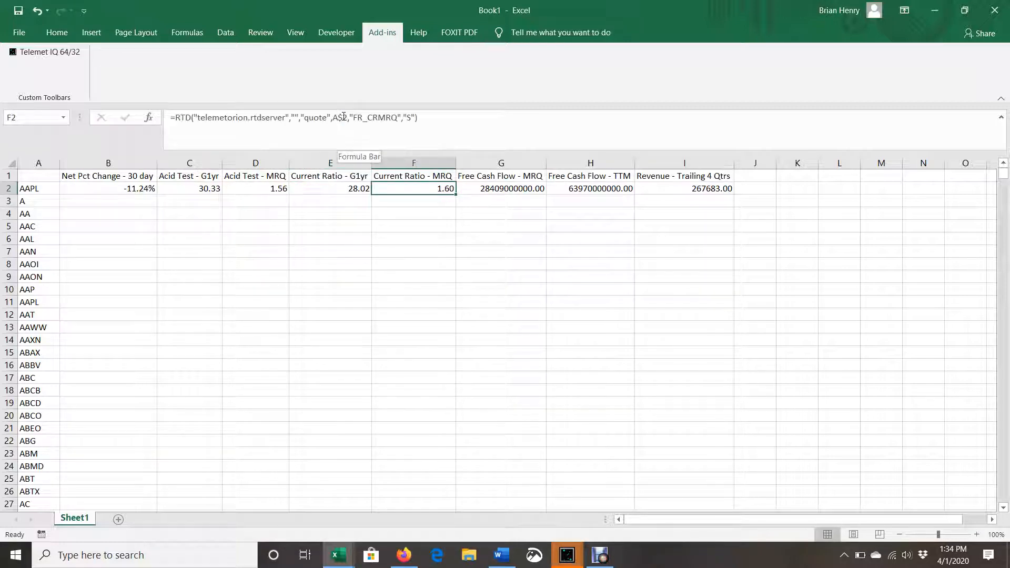
left_click(343, 117)
key("BackSpace")
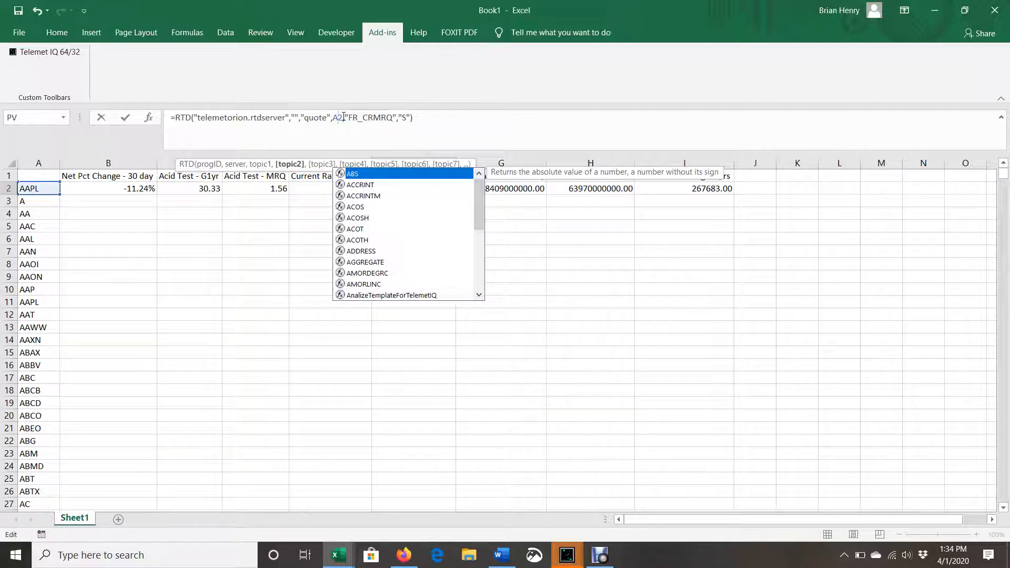
key("Return")
key("Right")
key("Up")
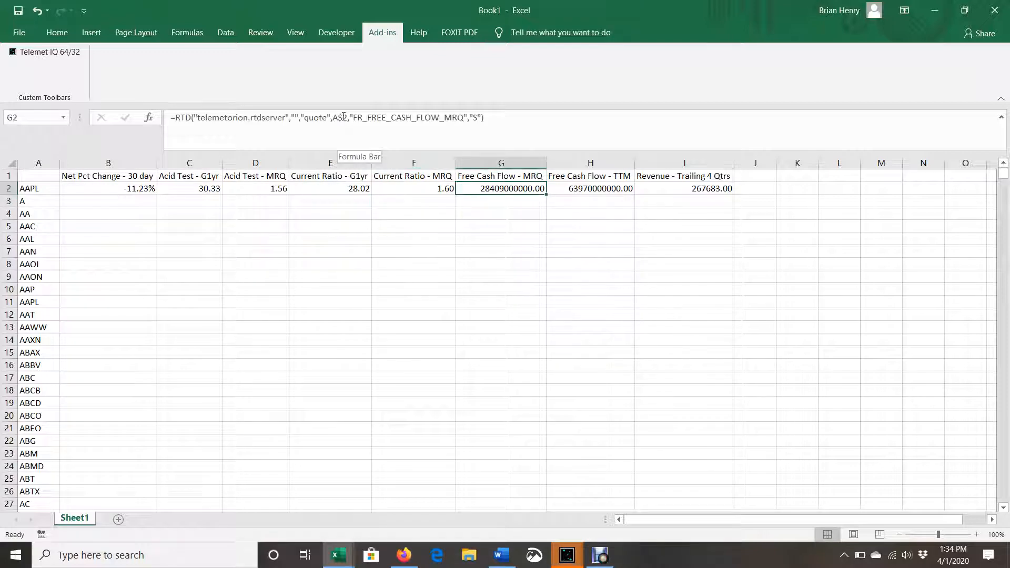
left_click(343, 117)
key("BackSpace")
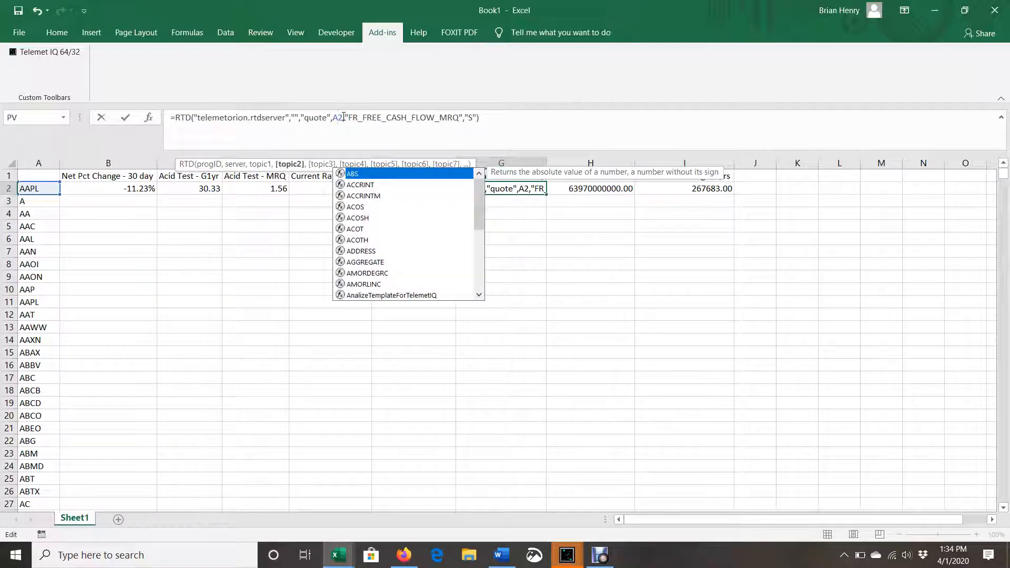
key("Return")
Make the ticker reference relative (A2) in the Free Cash Flow - TTM and Revenue - Trailing 4 Qtrs formulas in H2 and I2
key("Right")
key("Up")
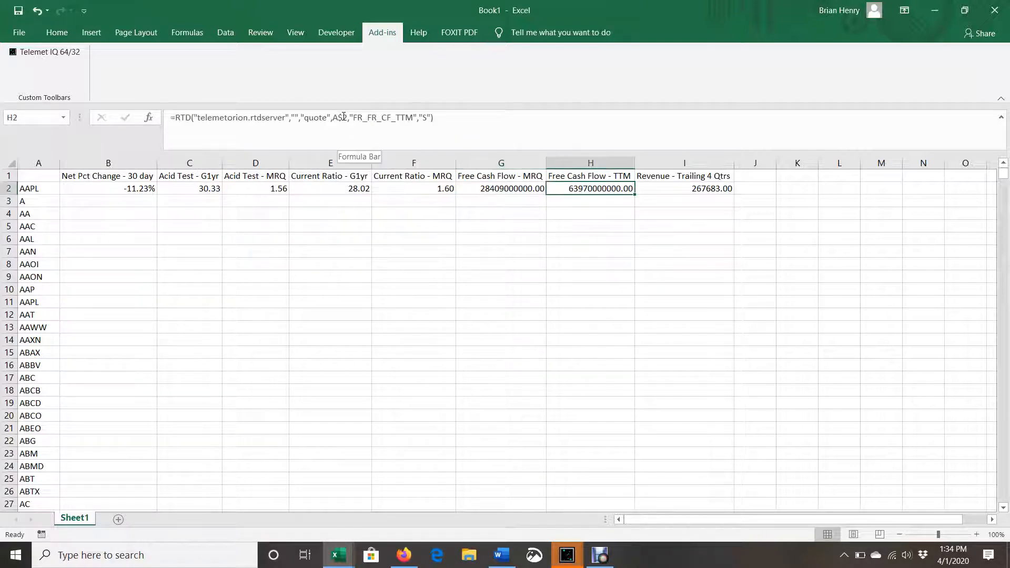
left_click(343, 117)
key("BackSpace")
key("Return")
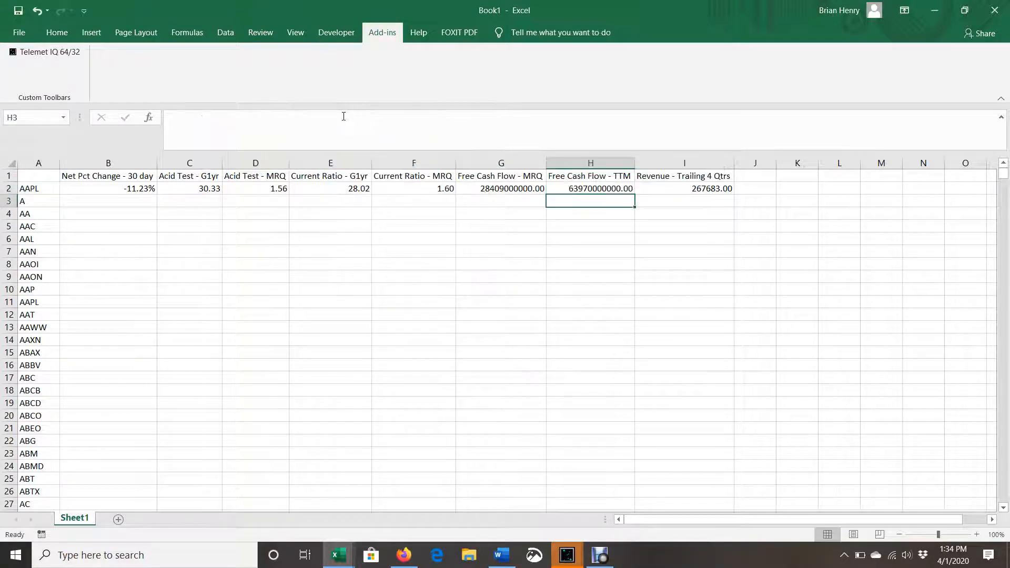
key("Right")
key("Up")
left_click(343, 117)
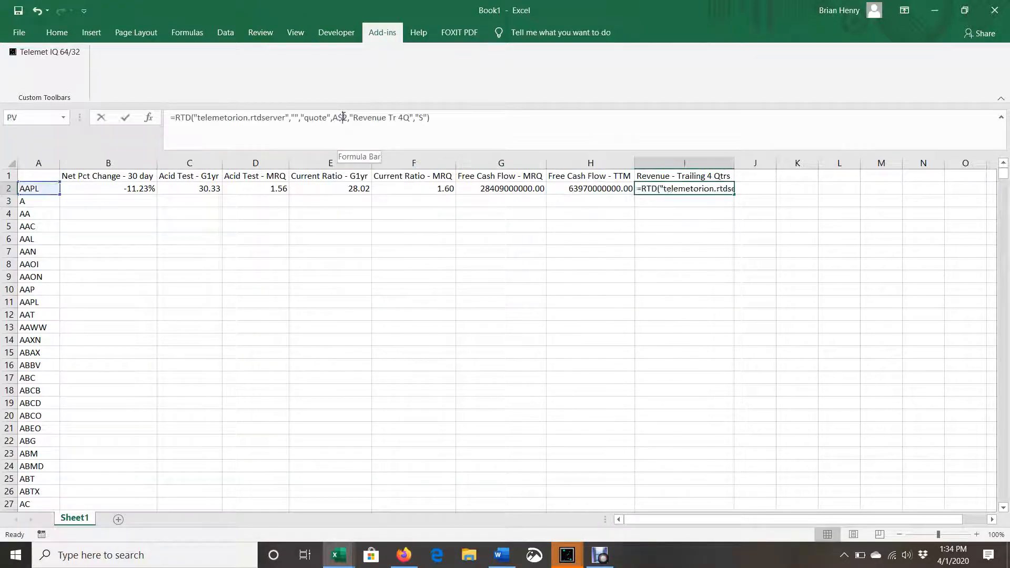
key("BackSpace")
key("Return")
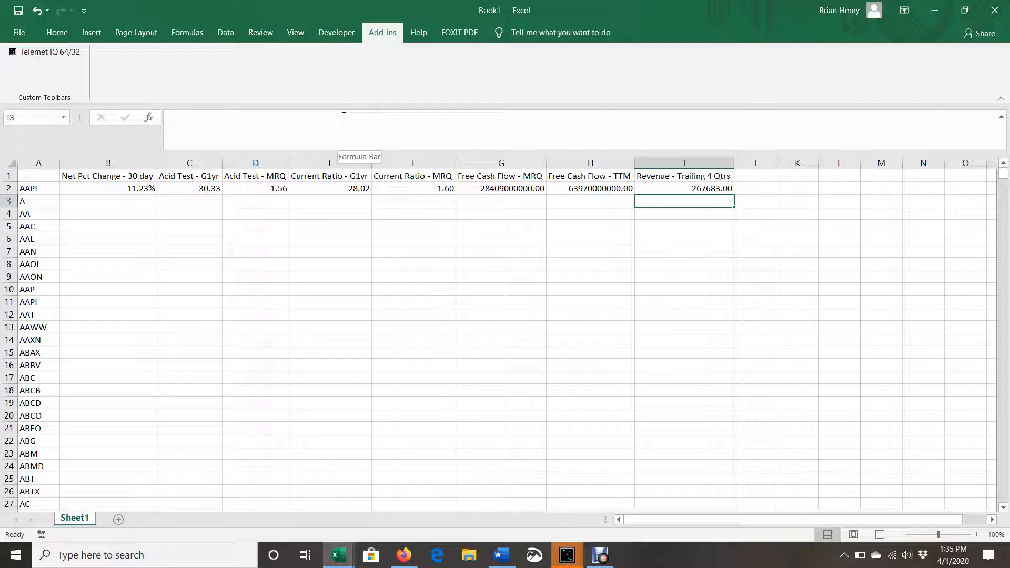
Fill the formulas in B2:I2 down alongside all the tickers in column A and check the filled rows
key("Up")
key("shift+Left")
key("shift+Left")
key("shift+Left")
key("shift+Left")
key("shift+Left")
key("shift+Left")
key("shift+Left")
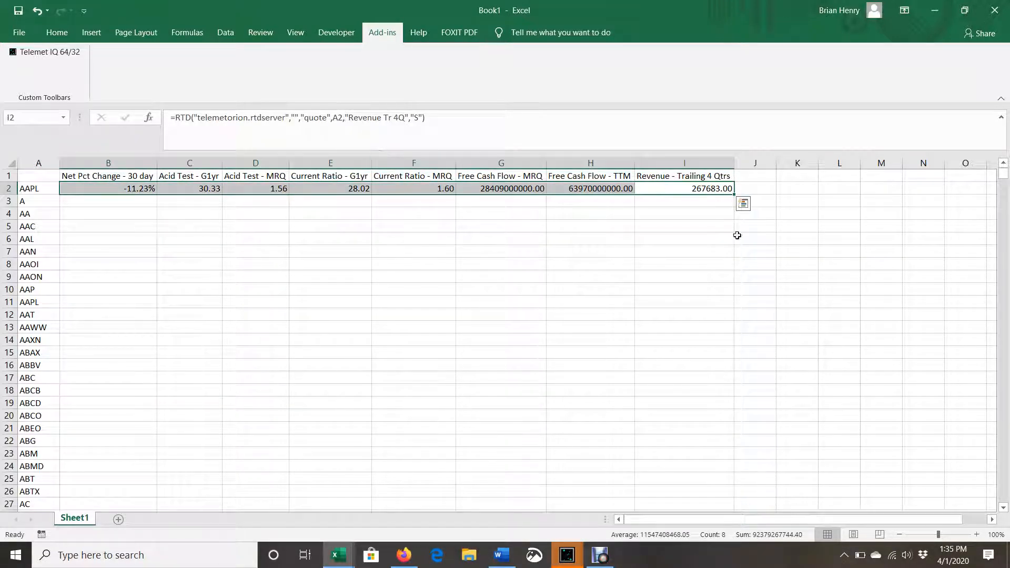
double_click(734, 195)
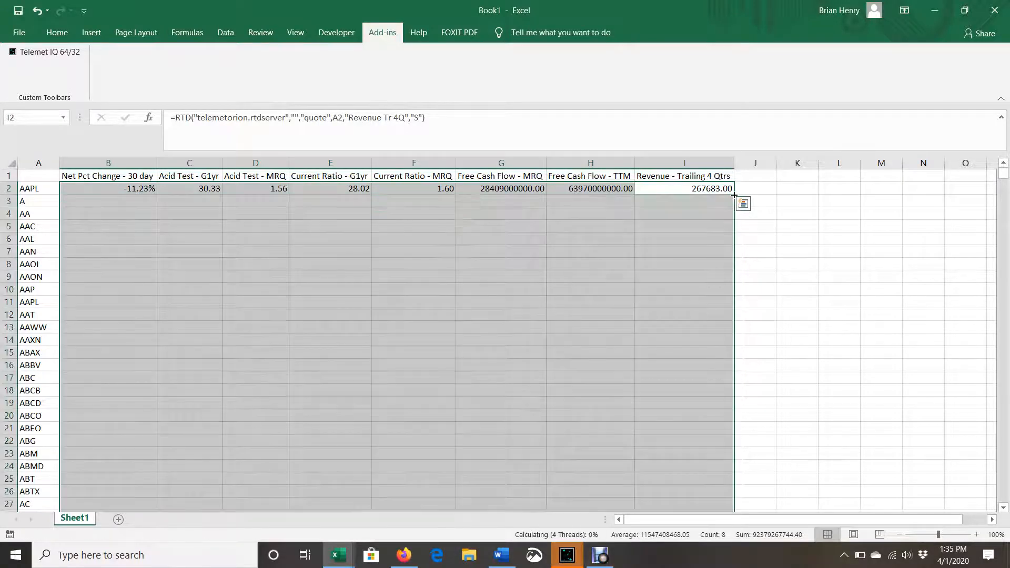
left_click(664, 291)
scroll(509, 362, "down", 20)
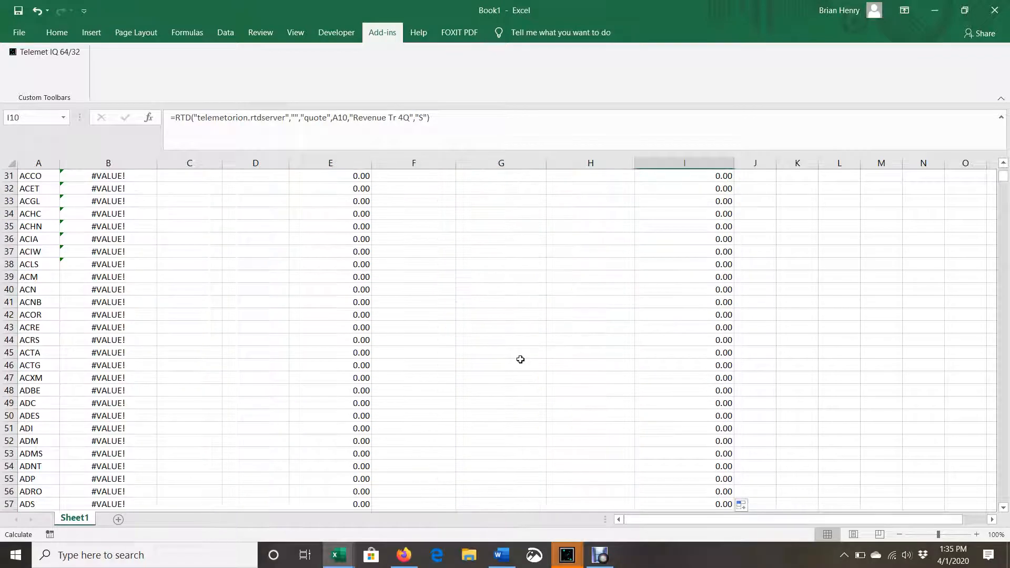
scroll(522, 358, "up", 20)
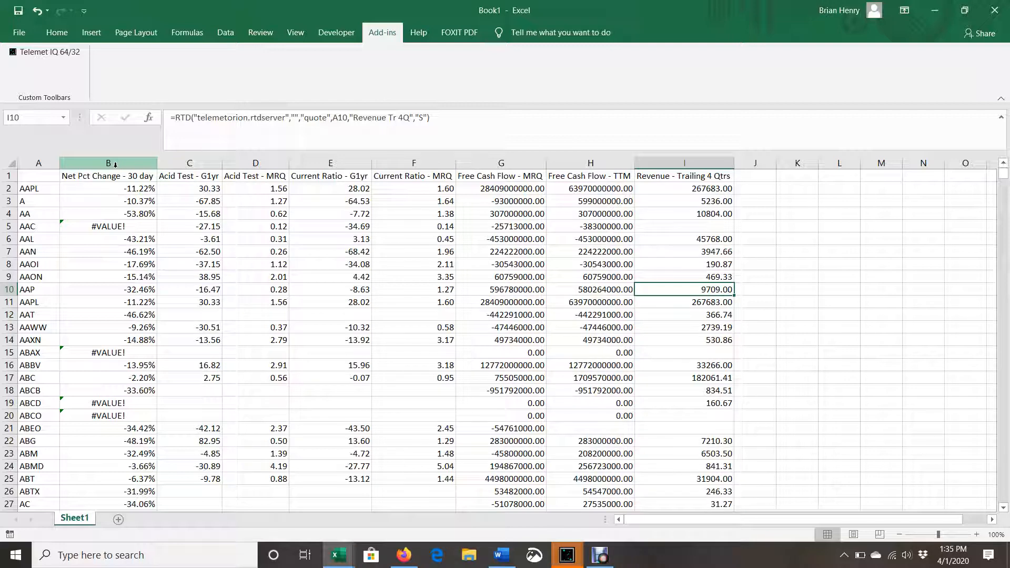
Inspect the AAC price change formula in B5, and open finance.yahoo.com in a new Firefox tab
left_click(139, 225)
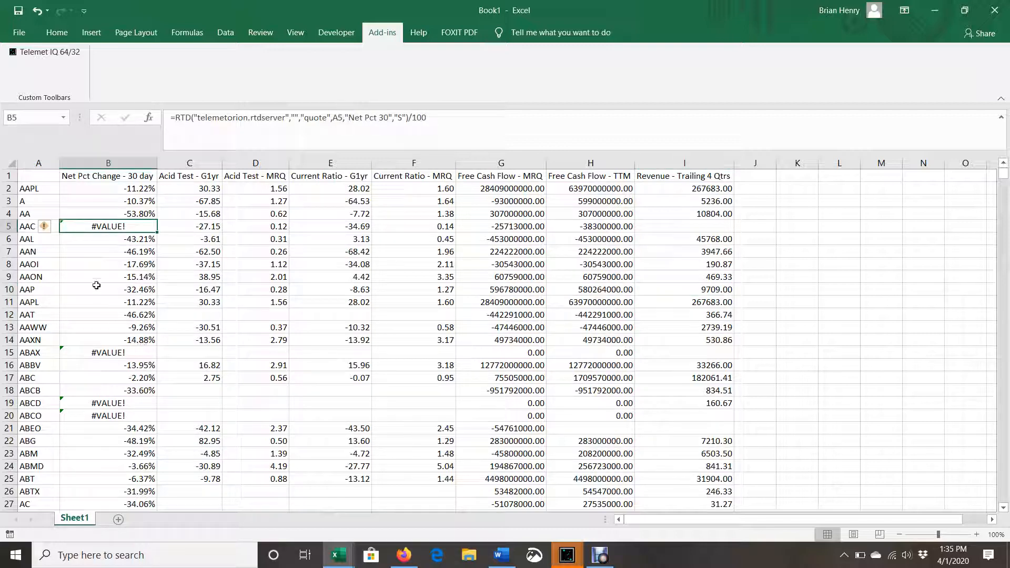
left_click(400, 561)
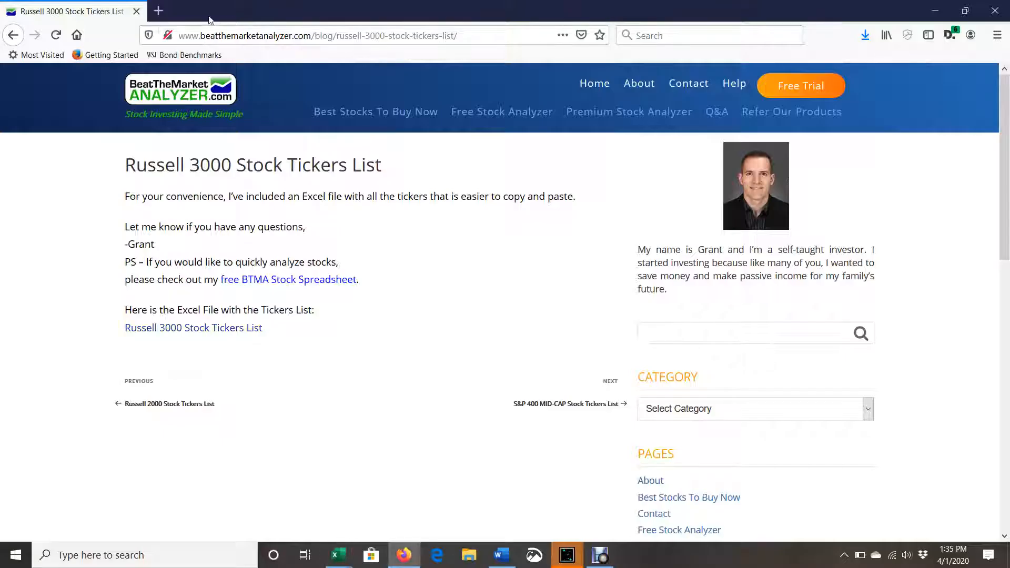
left_click(162, 9)
type("f")
key("Return")
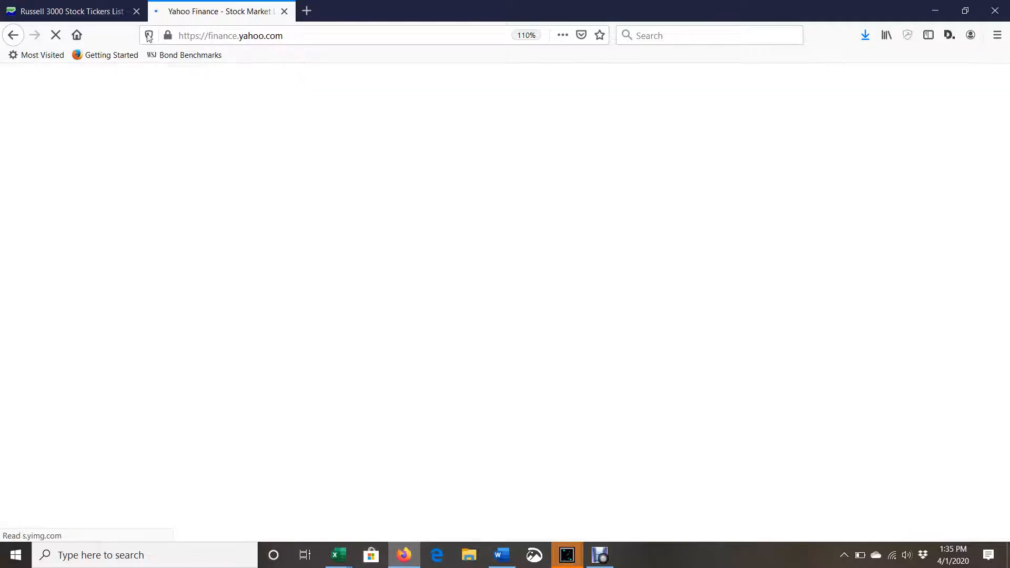
Look through the Russell 3000 Stock Tickers List web page down to its footer and return to Yahoo Finance
left_click(73, 11)
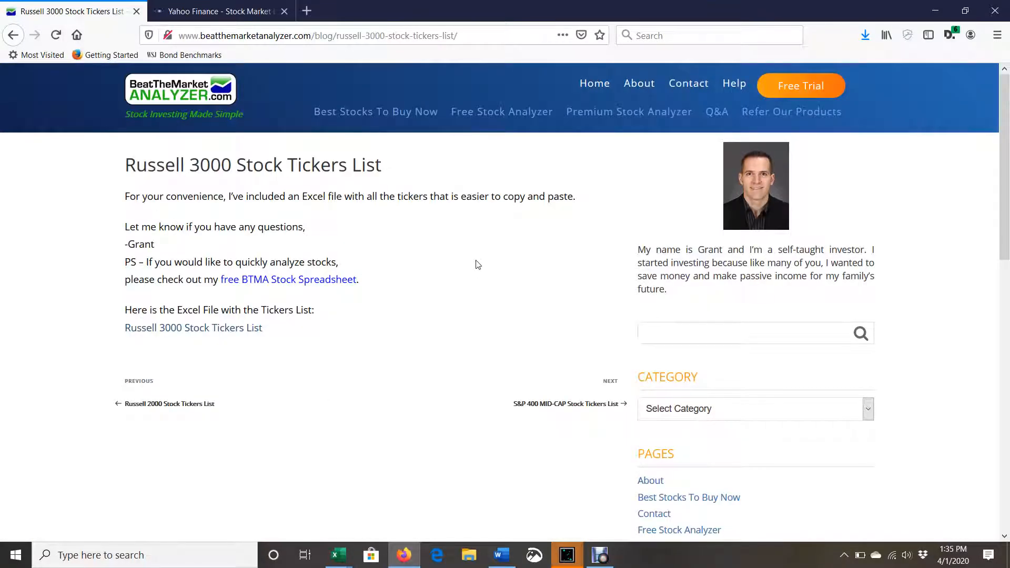
scroll(477, 265, "down", 8)
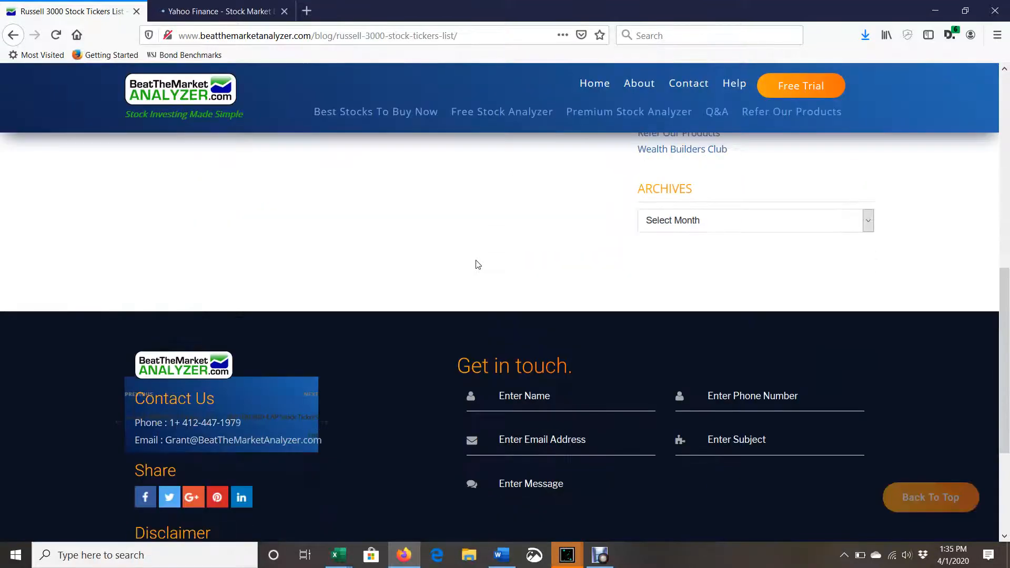
scroll(477, 264, "down", 3)
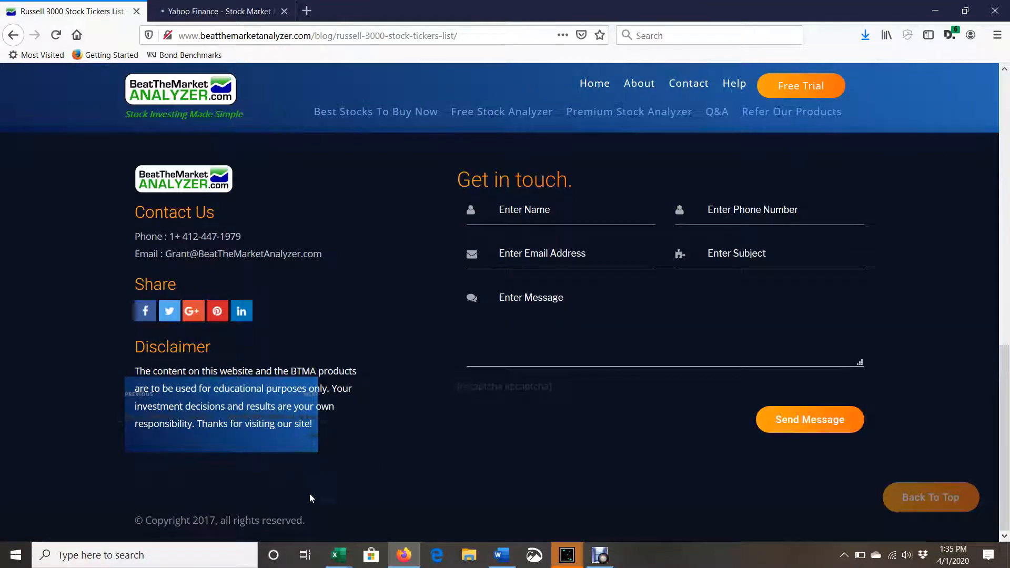
scroll(349, 332, "up", 12)
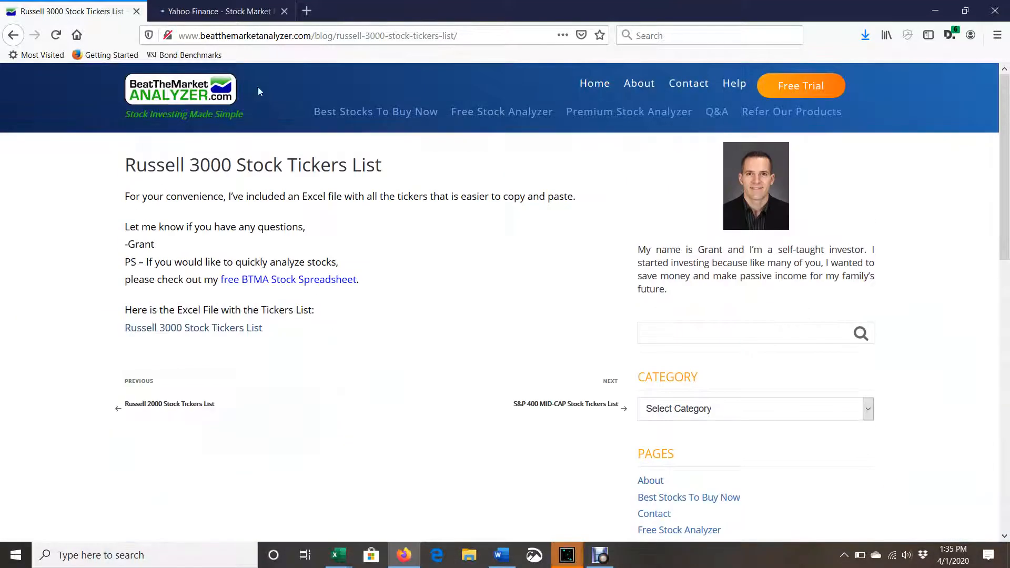
left_click(227, 6)
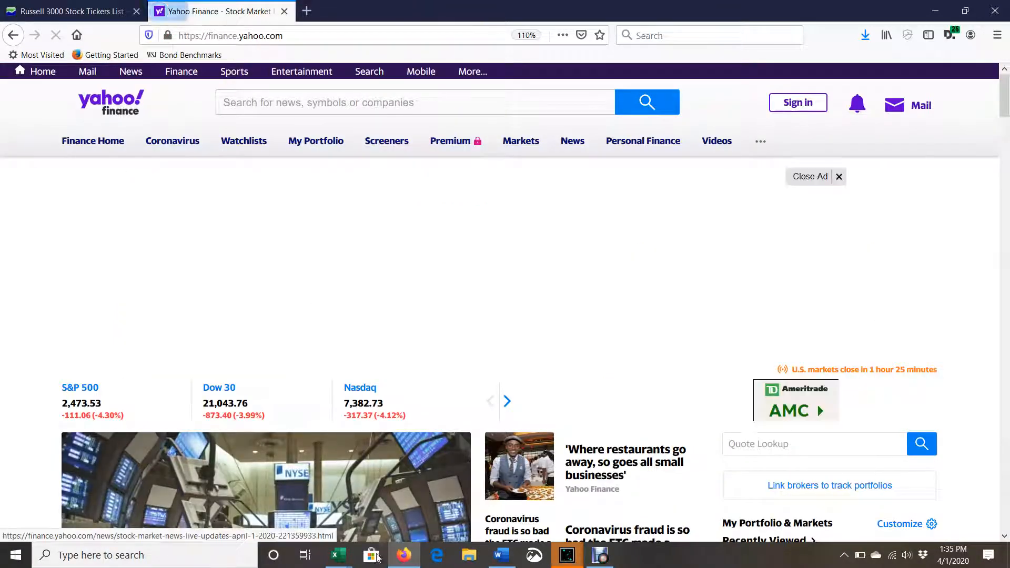
Switch to the Russell-3000-Stock-Tickers-List workbook in Excel to view its ticker list, and return to Book1
mouse_move(339, 555)
mouse_move(387, 523)
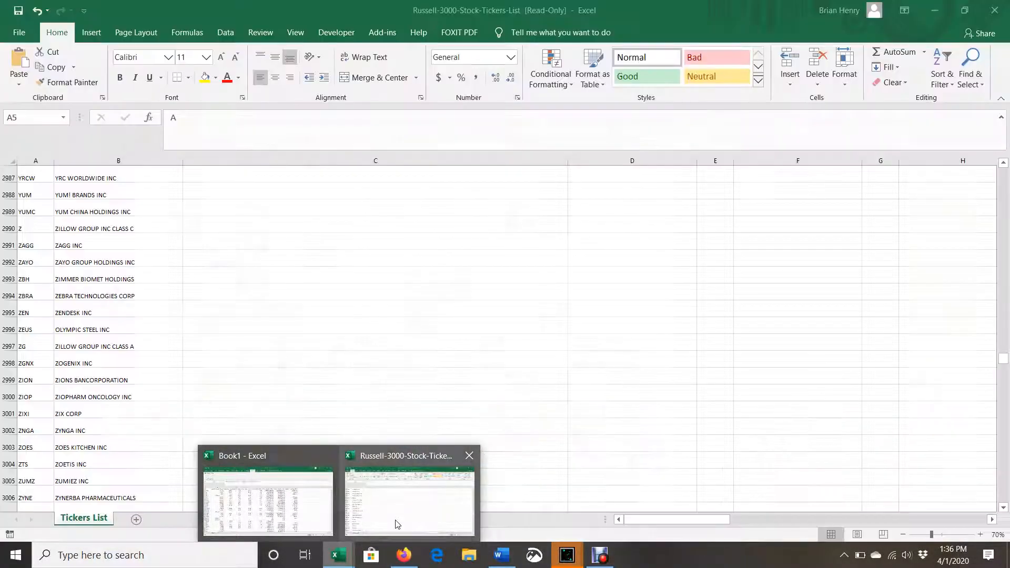
mouse_move(319, 511)
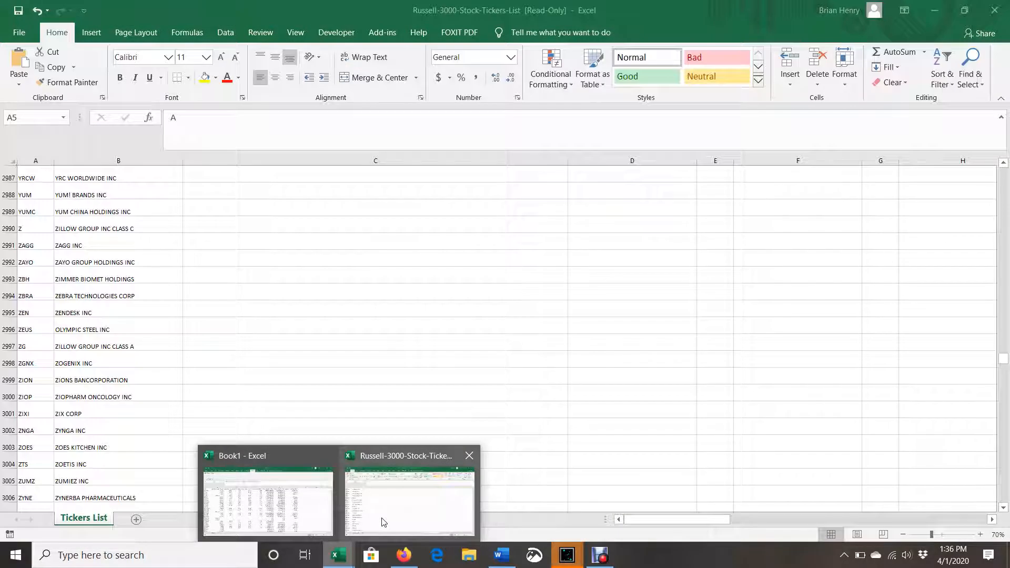
left_click(382, 521)
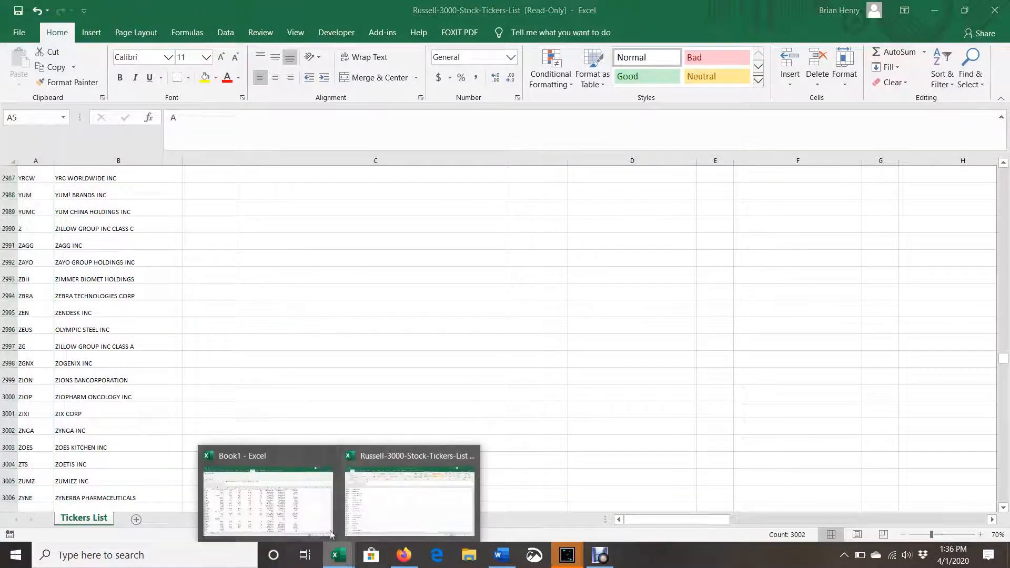
left_click(316, 521)
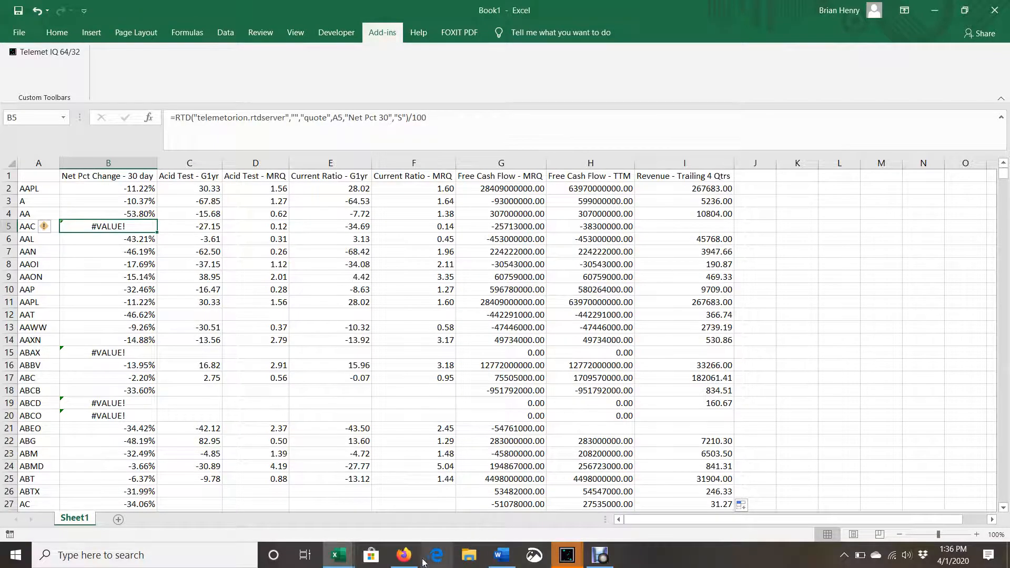
Look up the symbol "aac" on Yahoo Finance in Firefox and return to Book1 in Excel
left_click(403, 555)
left_click(302, 102)
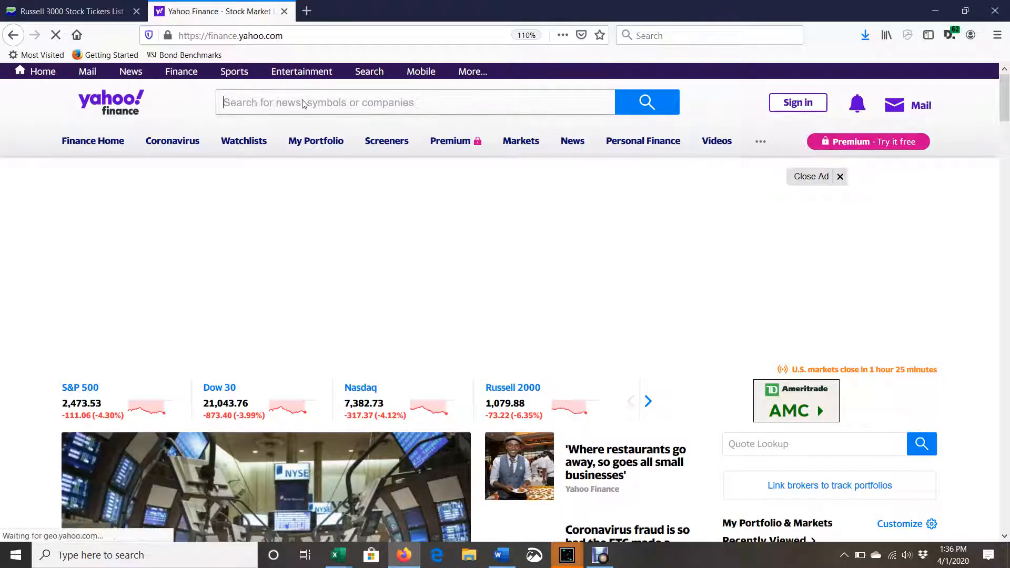
type("aac")
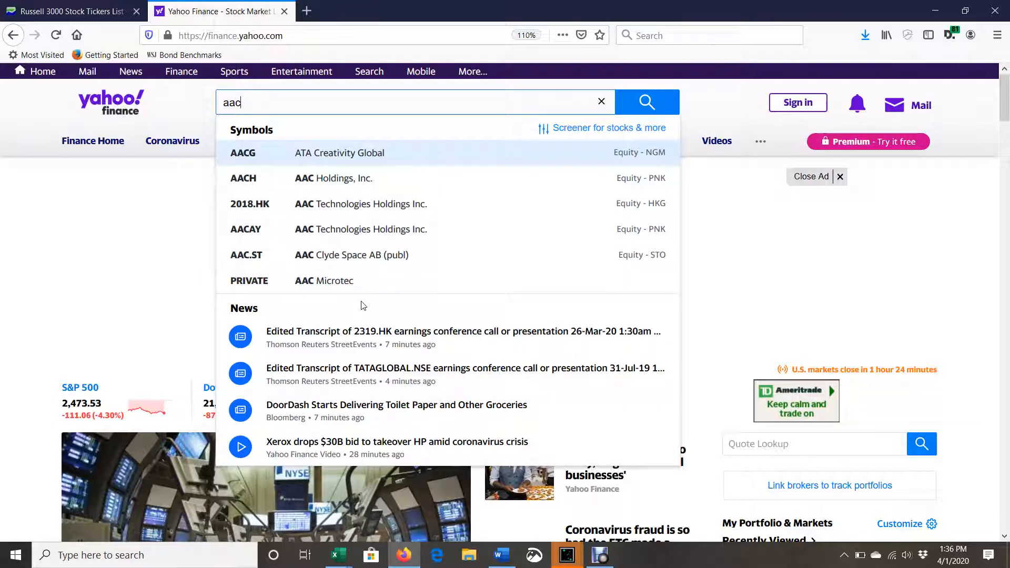
key("alt+Tab")
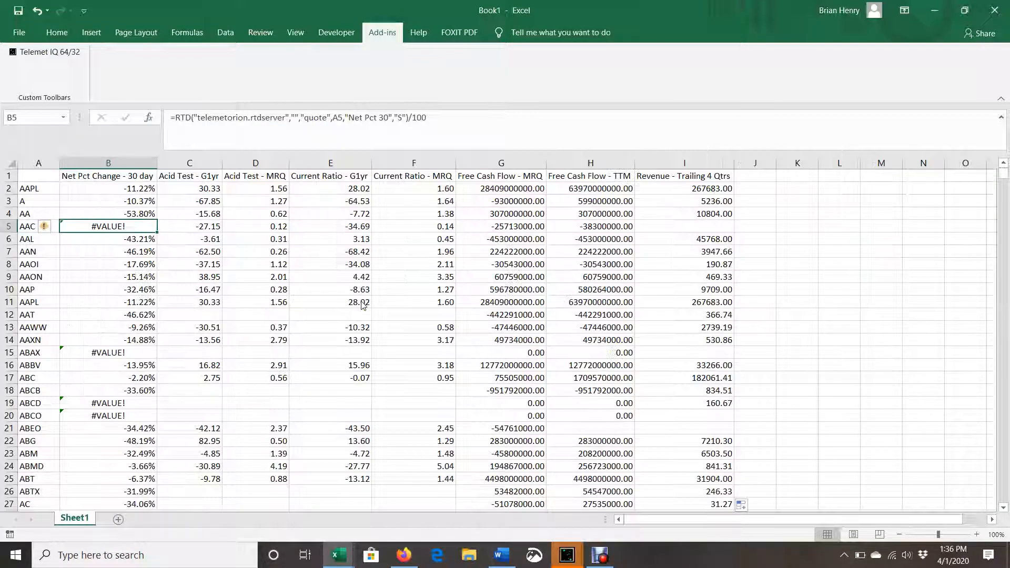
Inspect the ABAX price change formula in B15, look up "abax" on Yahoo Finance in Firefox, and return to Book1 in Excel
left_click(98, 355)
key("alt+Tab")
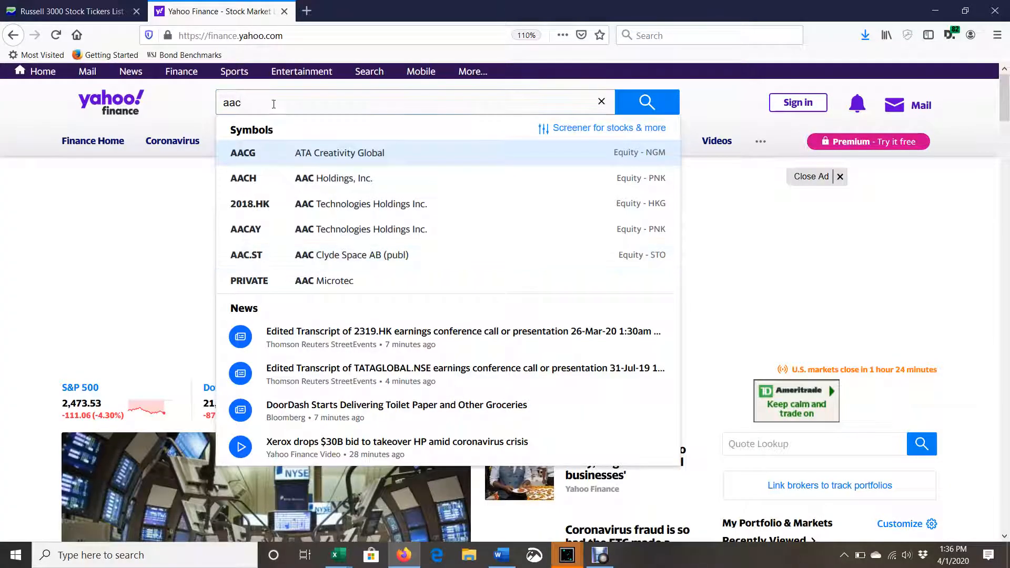
key("ctrl+a")
type("abax")
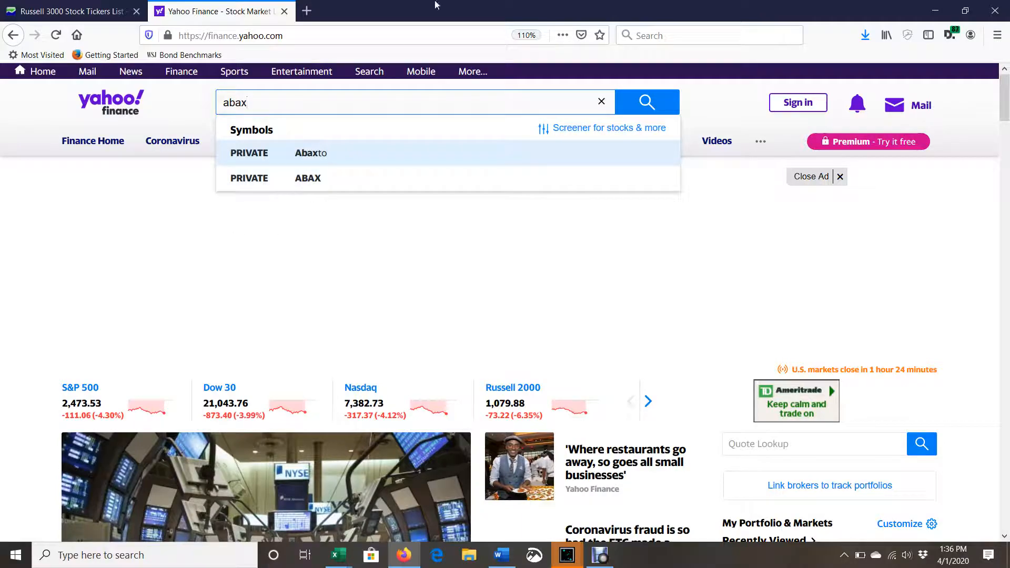
key("alt+Tab")
Look through the Telemet data for the tickers in Sheet1 from the first rows down to about row 1314
scroll(260, 326, "down", 10)
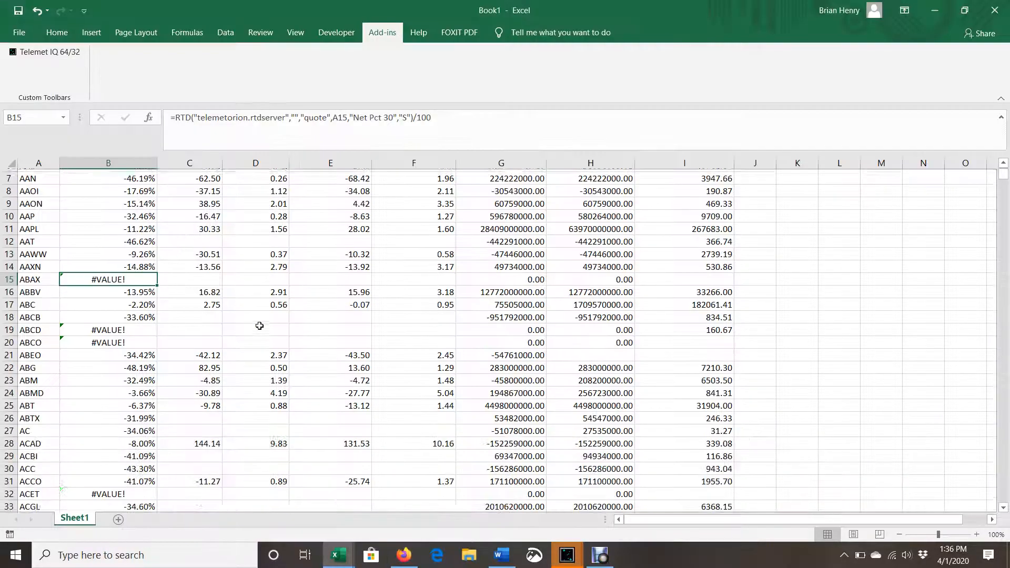
scroll(259, 326, "down", 20)
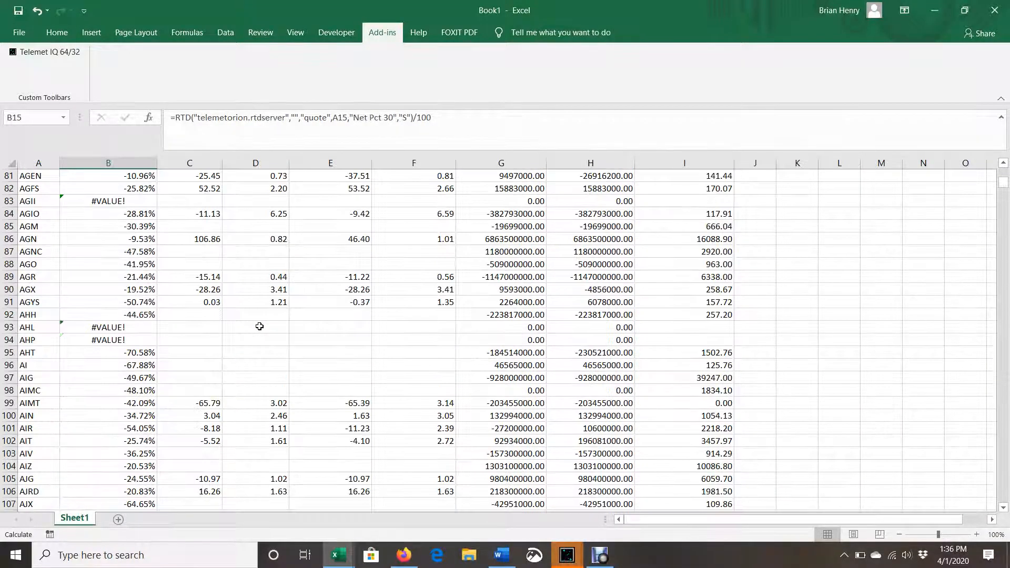
scroll(259, 327, "up", 20)
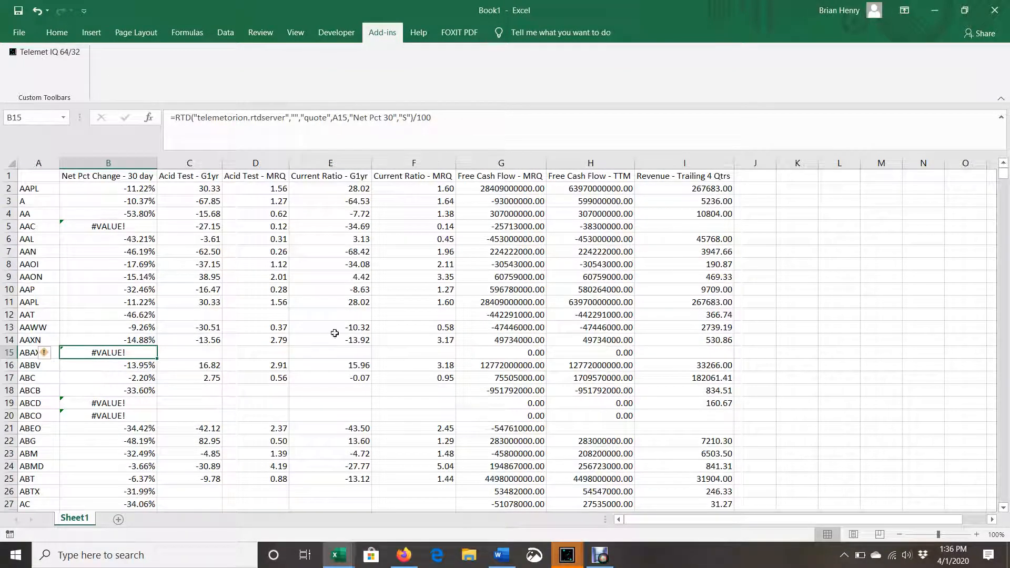
scroll(721, 381, "down", 20)
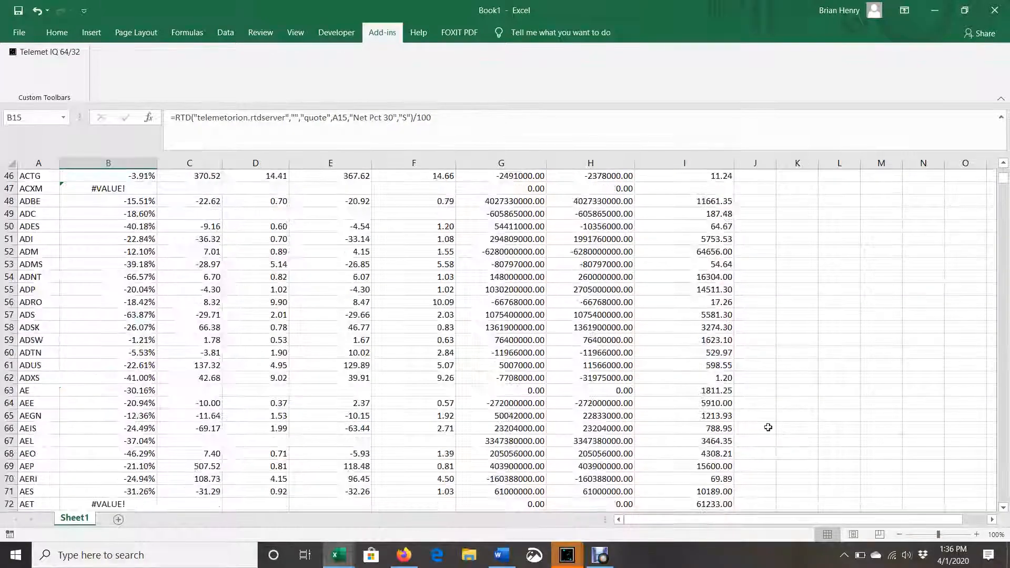
scroll(1008, 431, "down", 20)
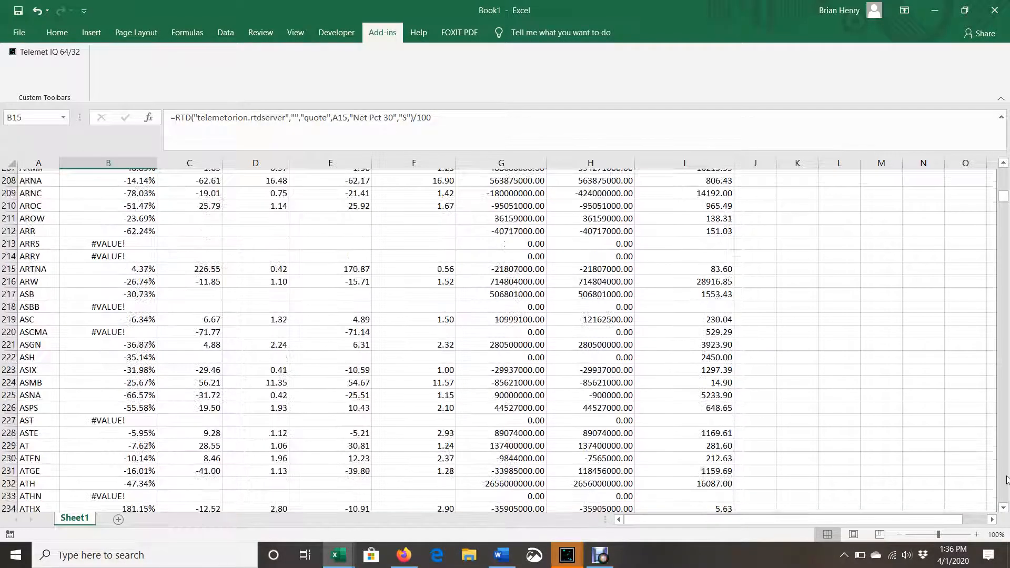
scroll(1007, 479, "down", 20)
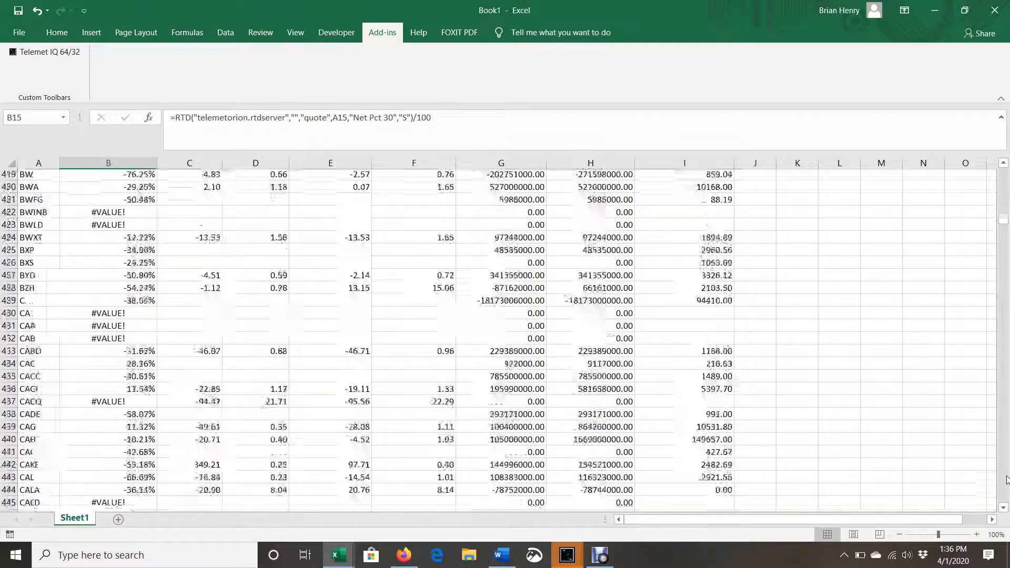
scroll(1007, 478, "down", 20)
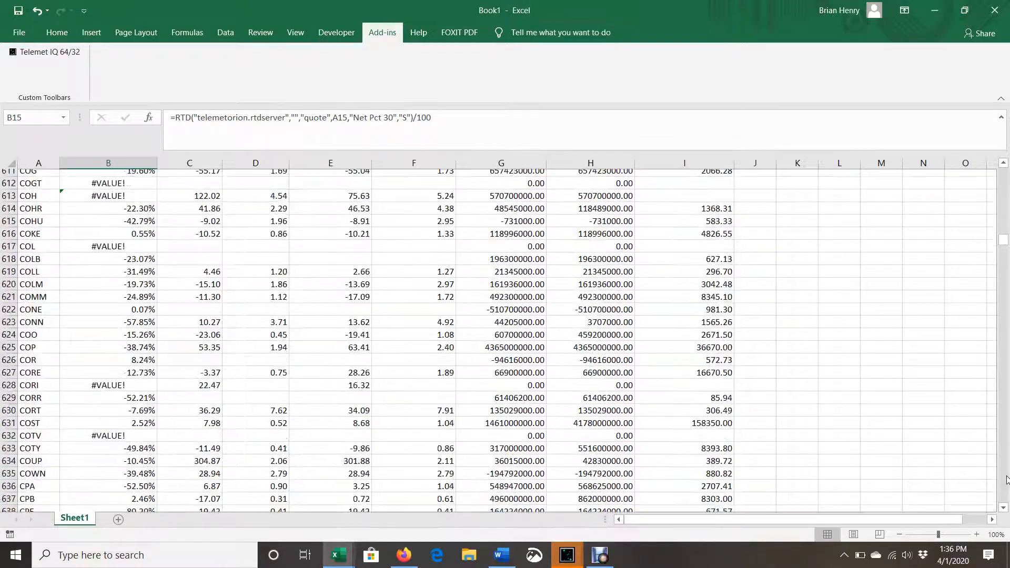
scroll(1006, 479, "down", 20)
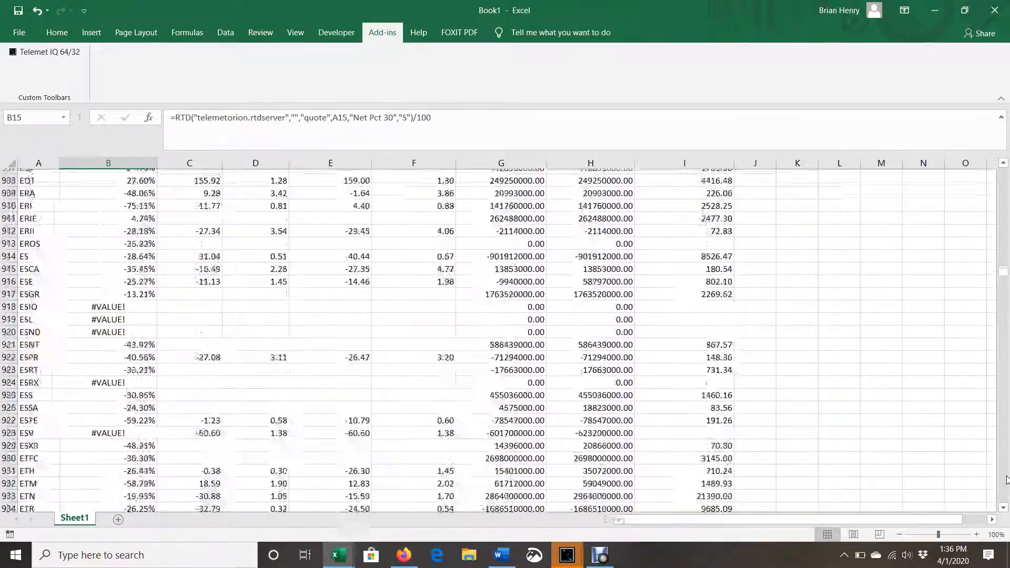
scroll(1007, 479, "down", 20)
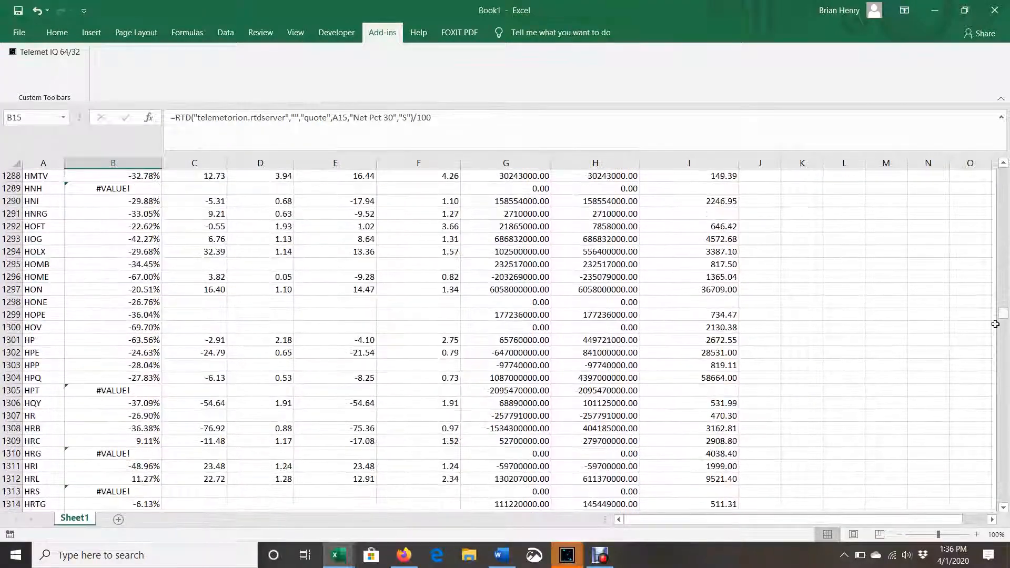
Go to the last ticker in column A, A3004, and examine the data columns back up to about row 1817
left_click(722, 374)
key("ctrl+Left")
key("ctrl+Down")
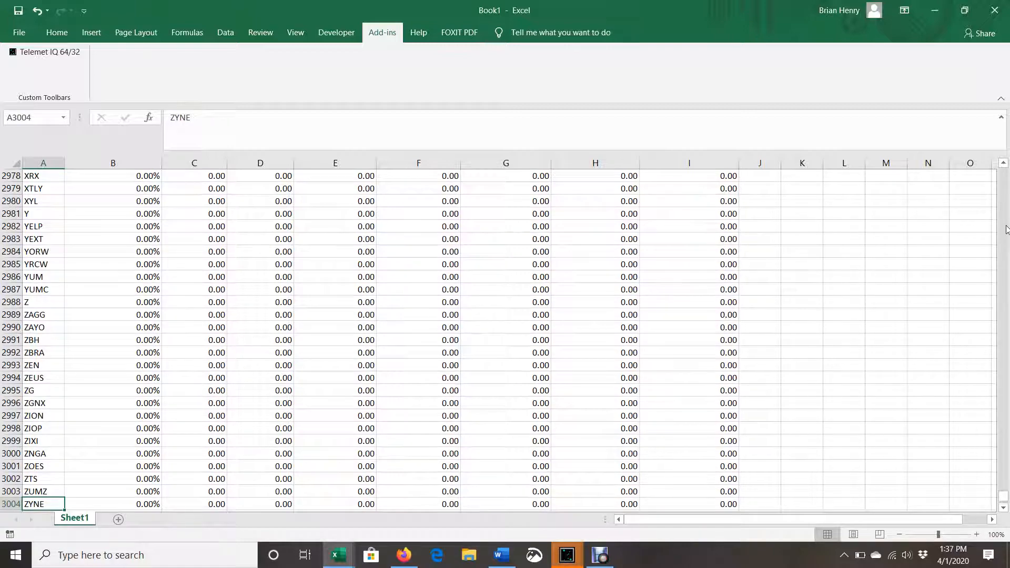
scroll(1007, 229, "up", 20)
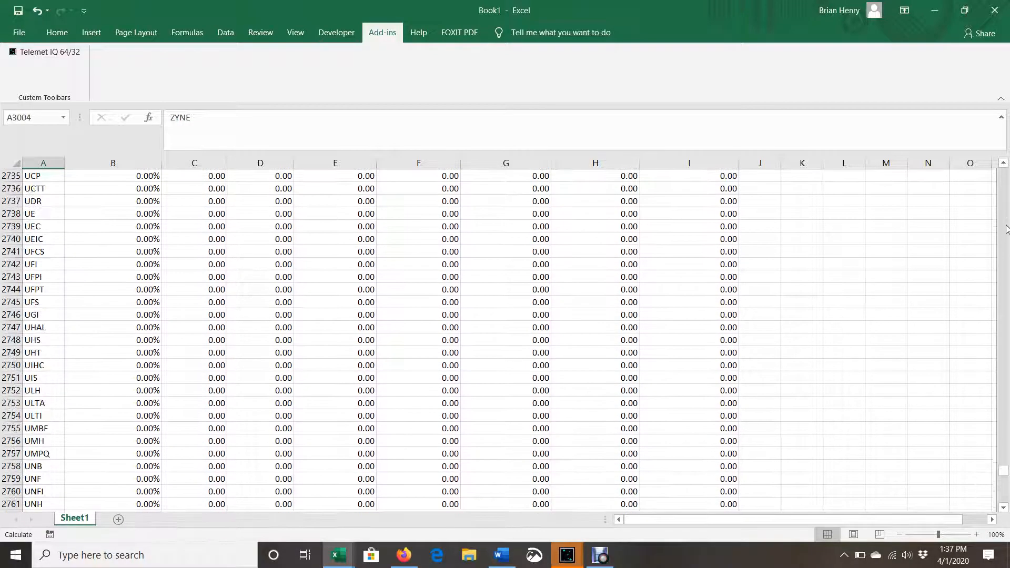
scroll(1007, 228, "up", 20)
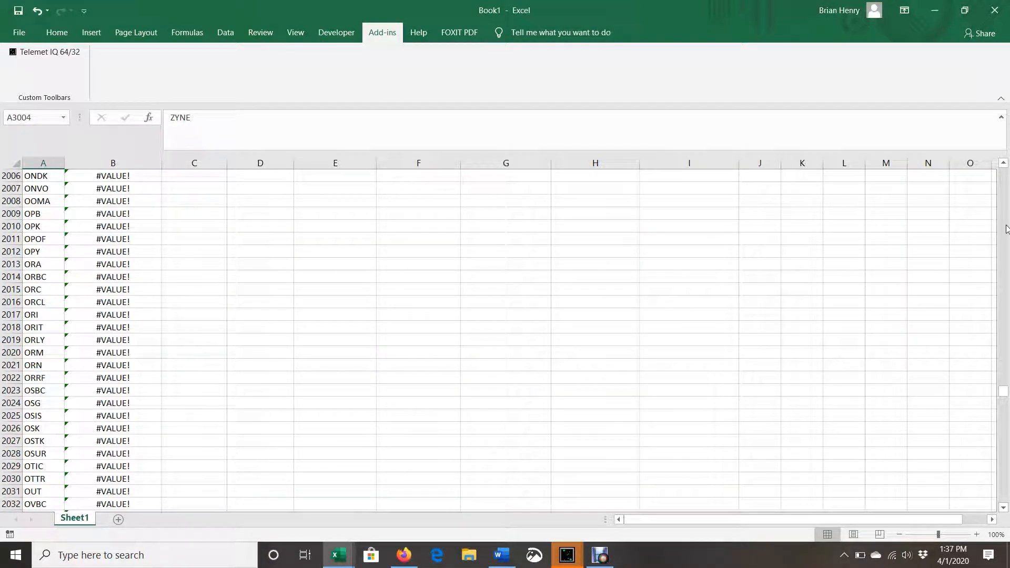
scroll(1006, 229, "up", 20)
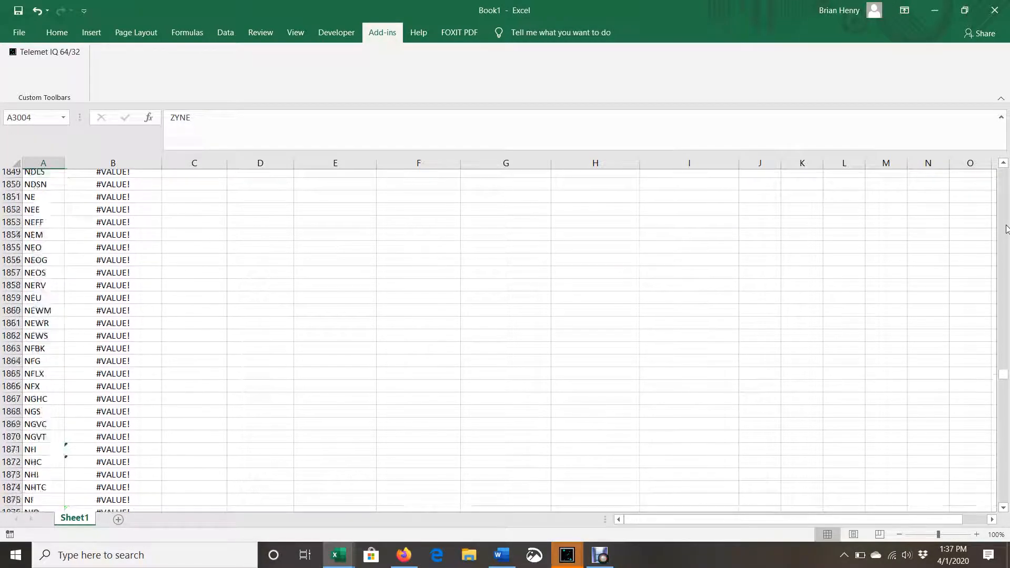
scroll(1006, 229, "up", 11)
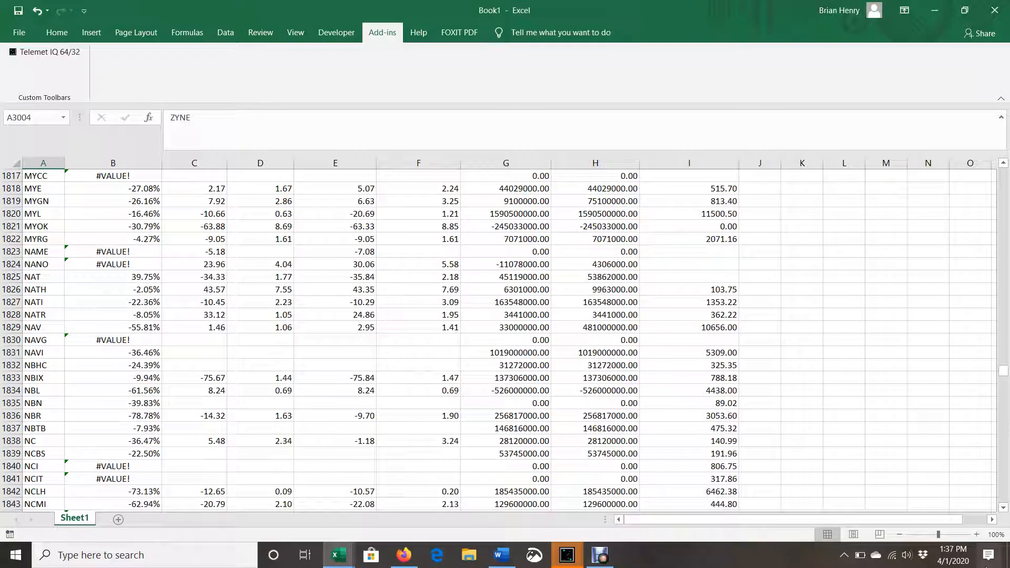
Page through the ticker rows from about 1817 down to 2707, checking that the data columns B to I fill in
scroll(1005, 490, "down", 20)
scroll(1005, 491, "down", 20)
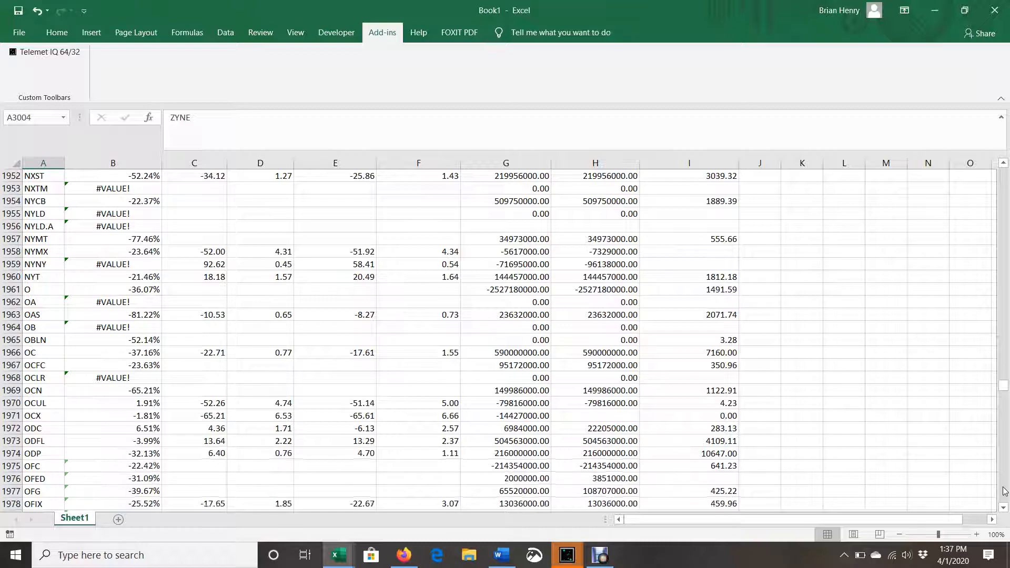
scroll(1005, 491, "down", 9)
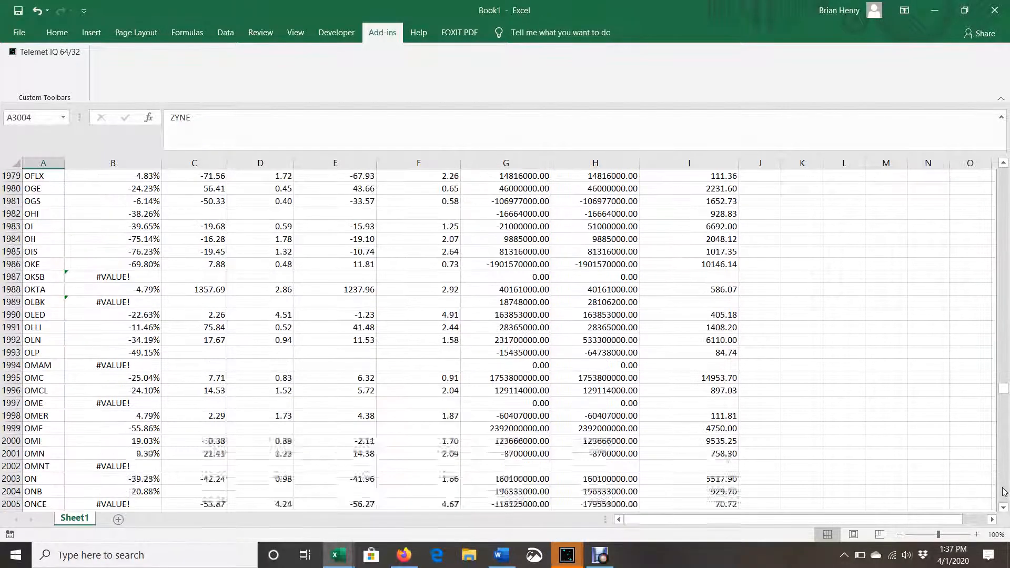
scroll(1006, 491, "down", 18)
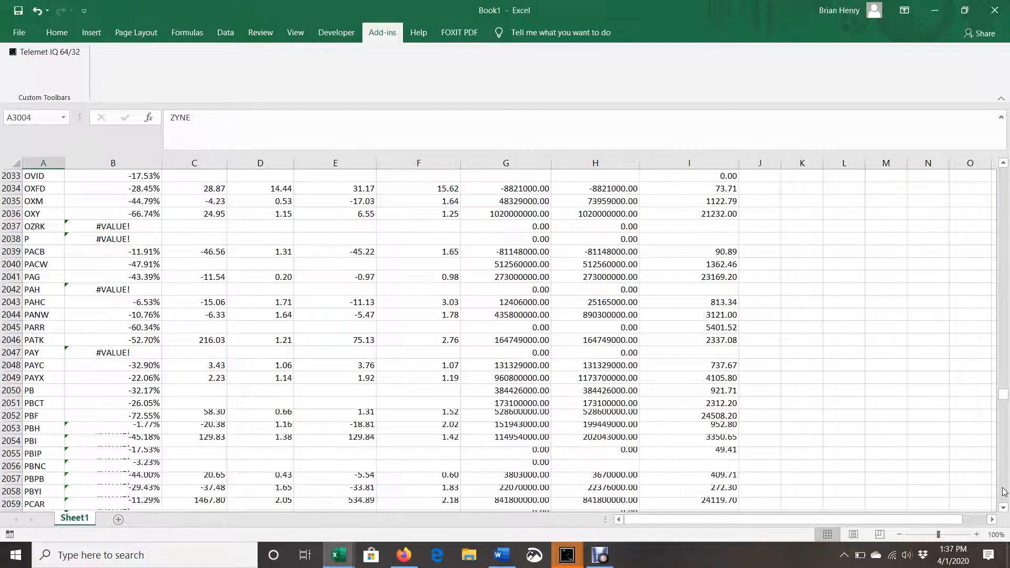
scroll(1005, 491, "down", 18)
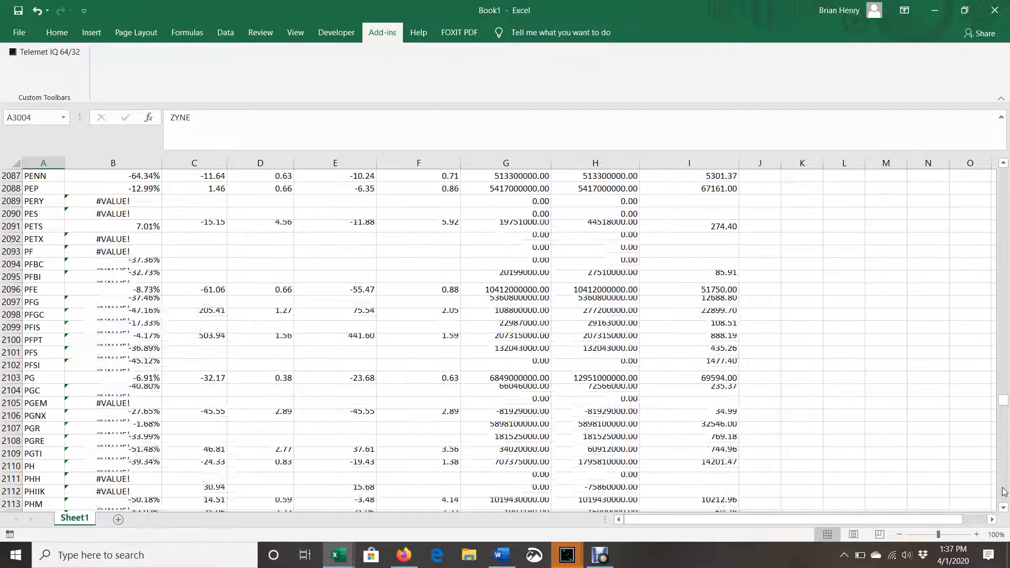
left_click(1002, 492)
left_click(1002, 492)
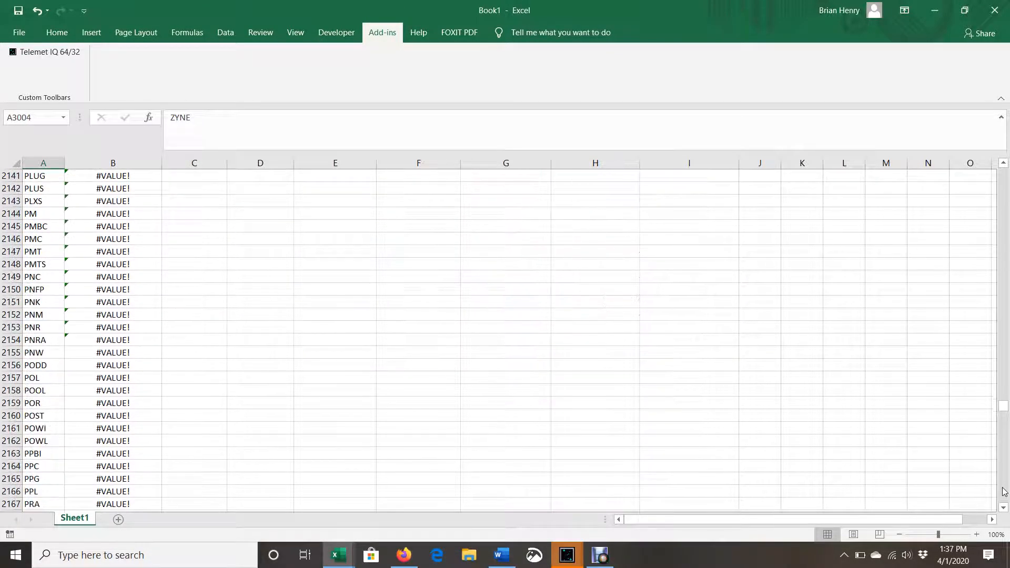
left_click(1003, 492)
left_click(1003, 492)
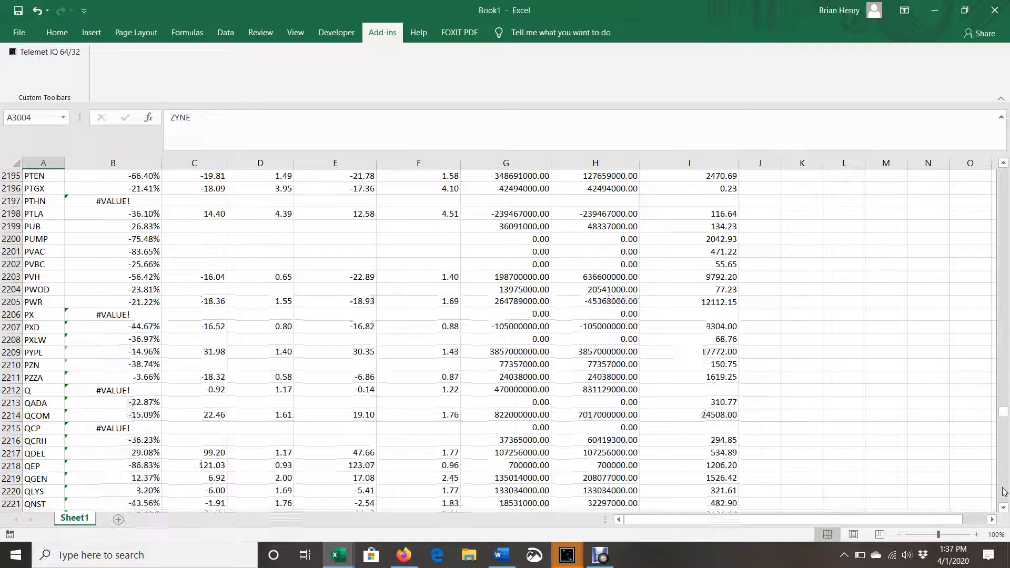
left_click(1003, 492)
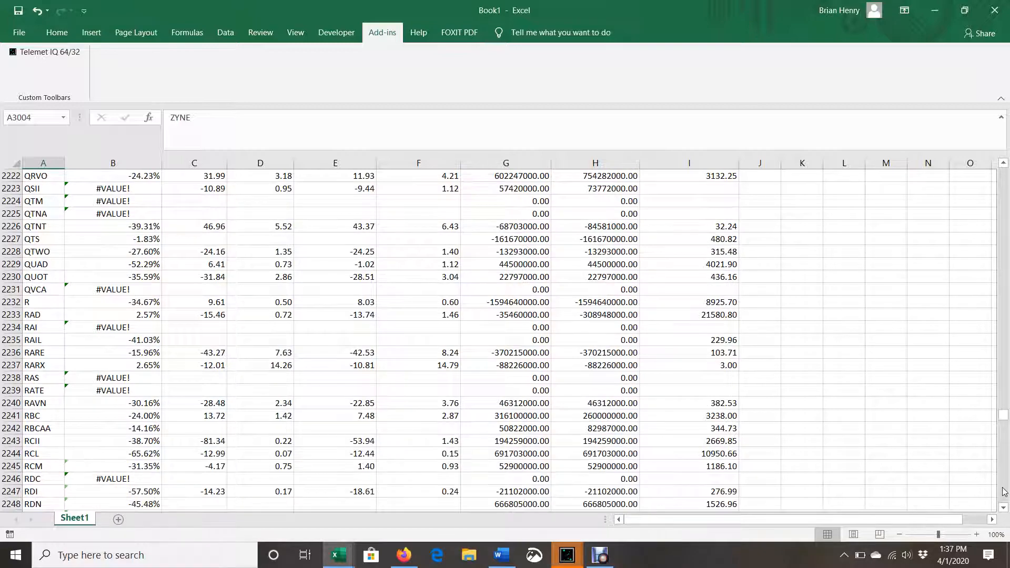
left_click(1002, 492)
left_click(1002, 492)
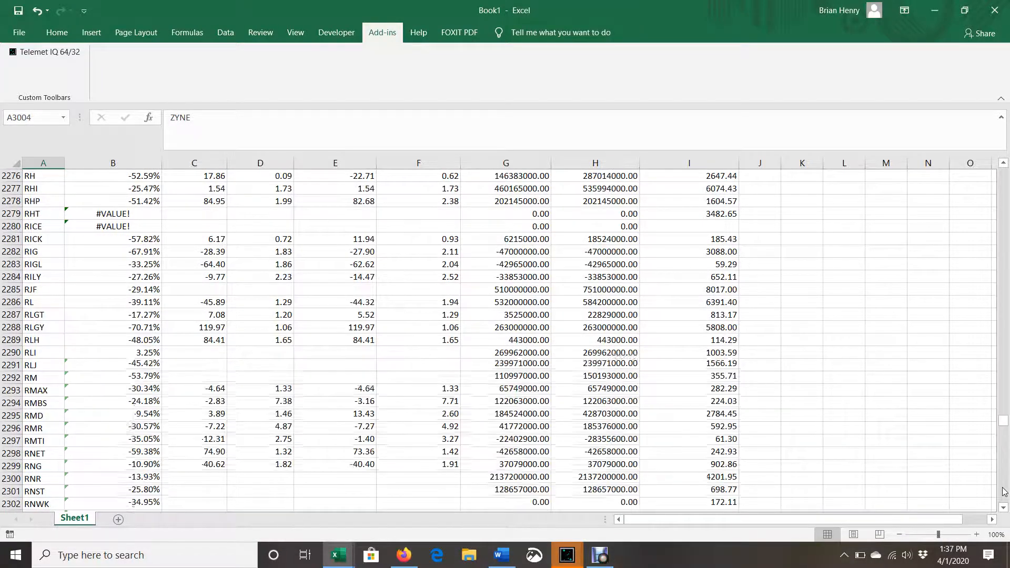
left_click(1002, 492)
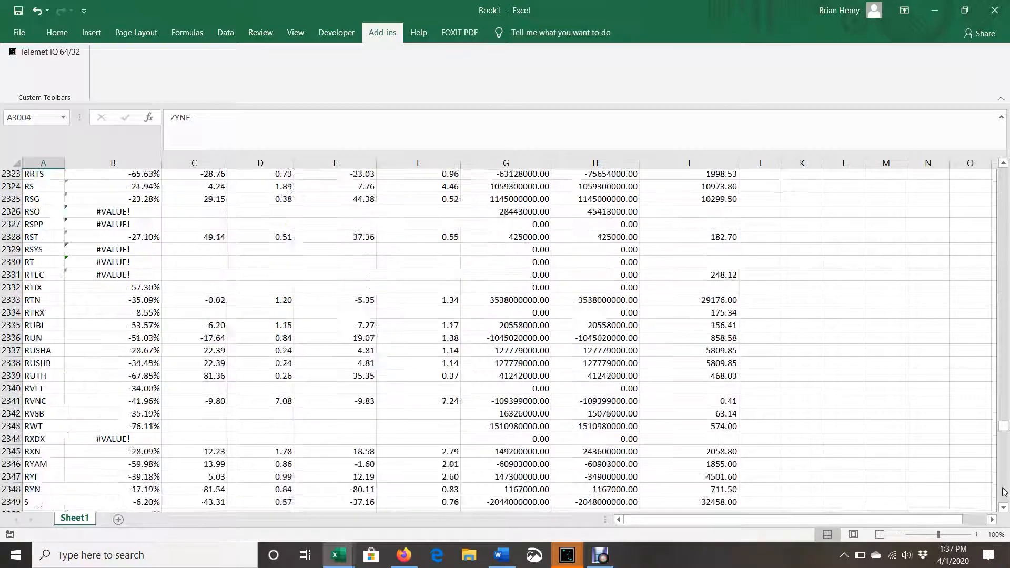
left_click(1003, 492)
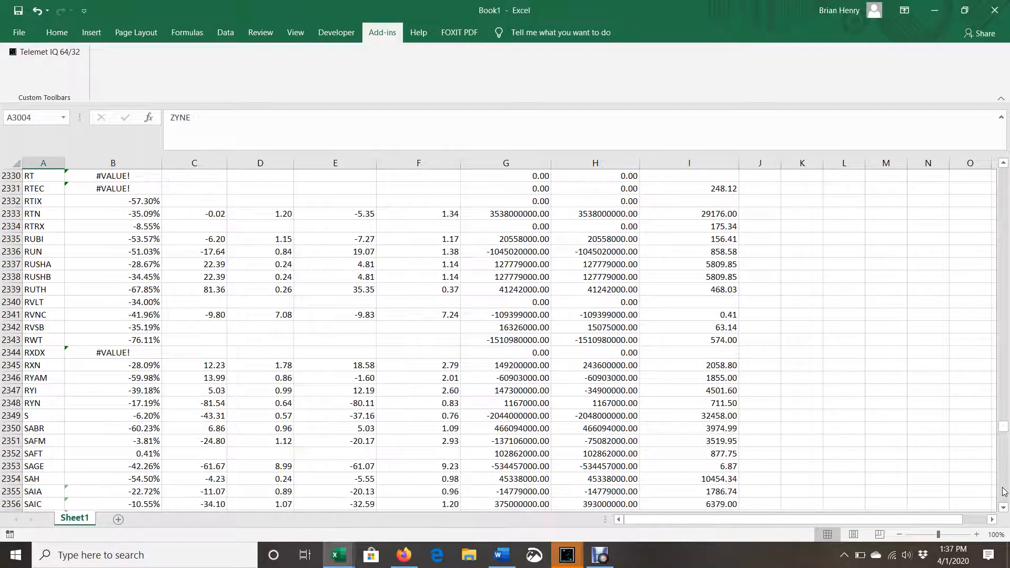
left_click(1002, 492)
left_click(1002, 492)
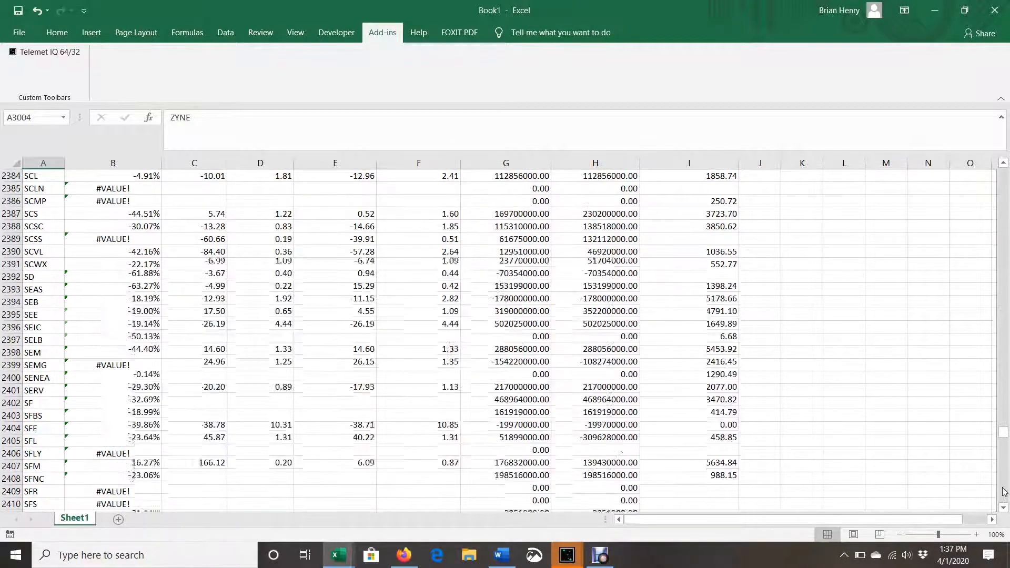
left_click(1003, 492)
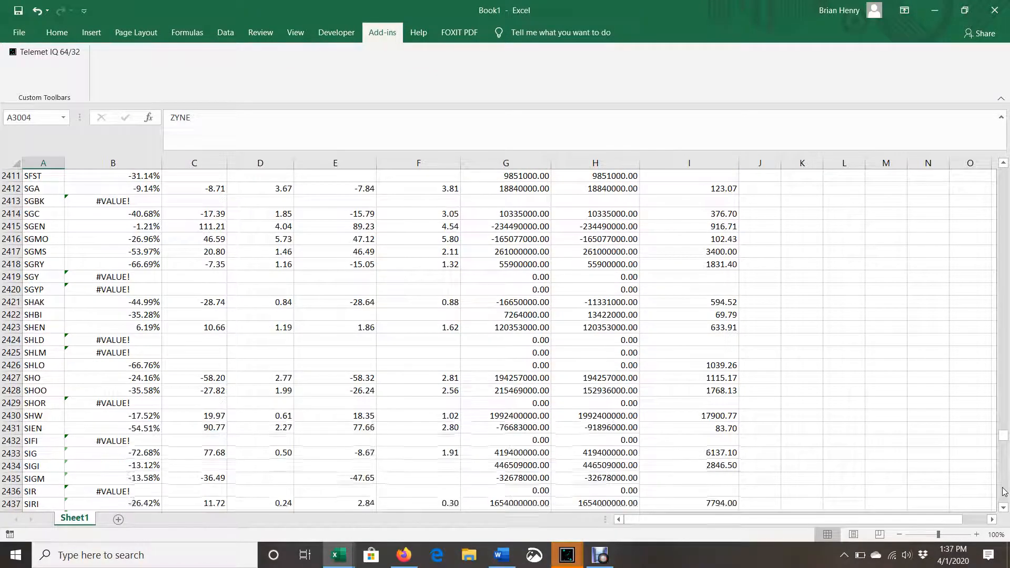
left_click(1002, 492)
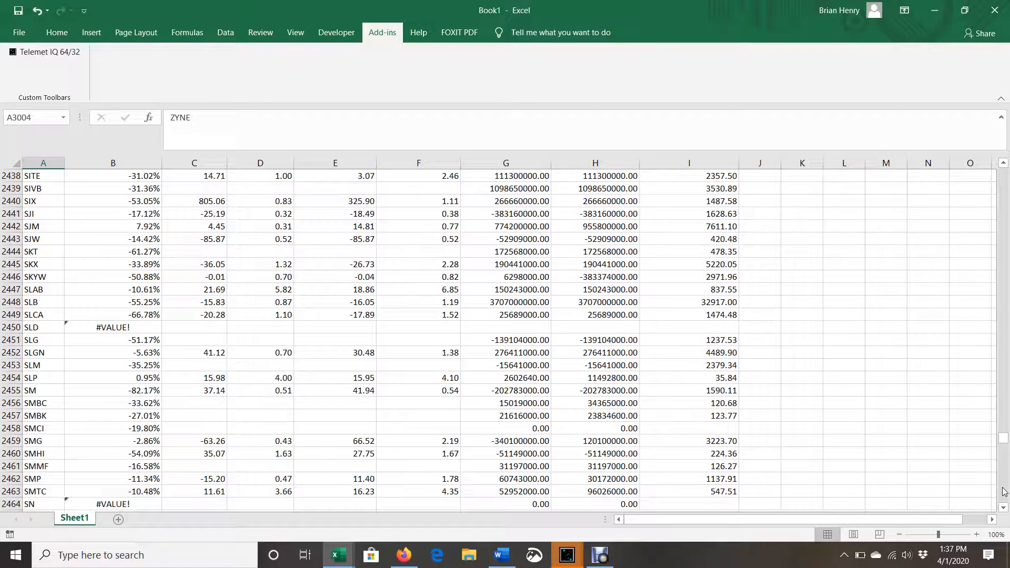
left_click(1002, 492)
left_click(1002, 492)
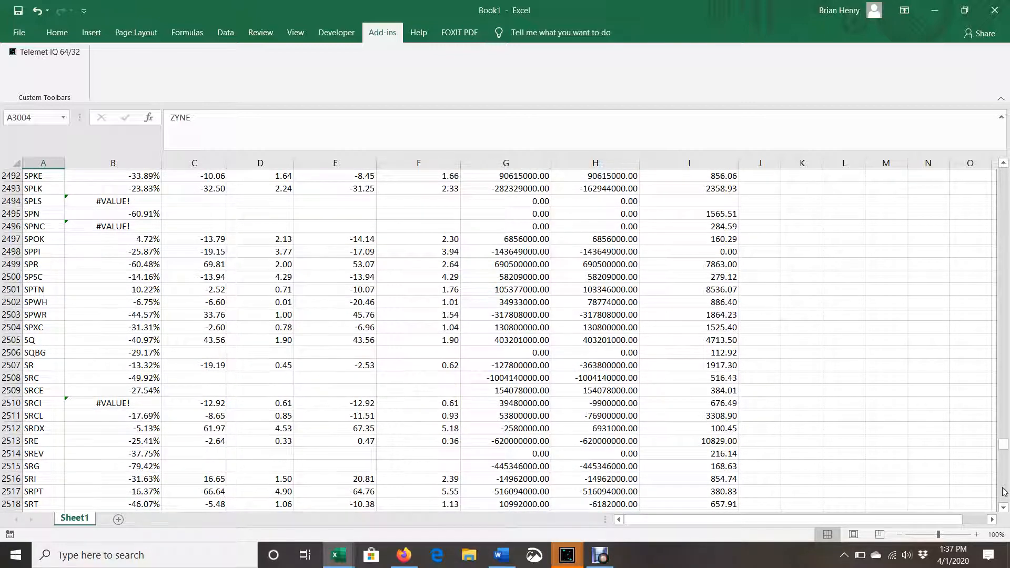
left_click(1003, 492)
left_click(1003, 492)
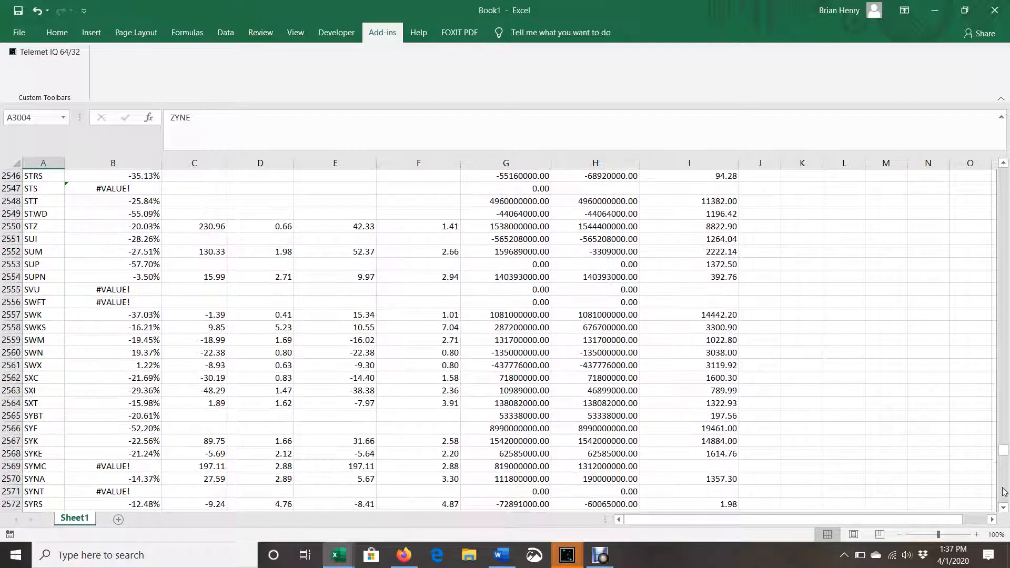
left_click(1002, 492)
left_click(1003, 492)
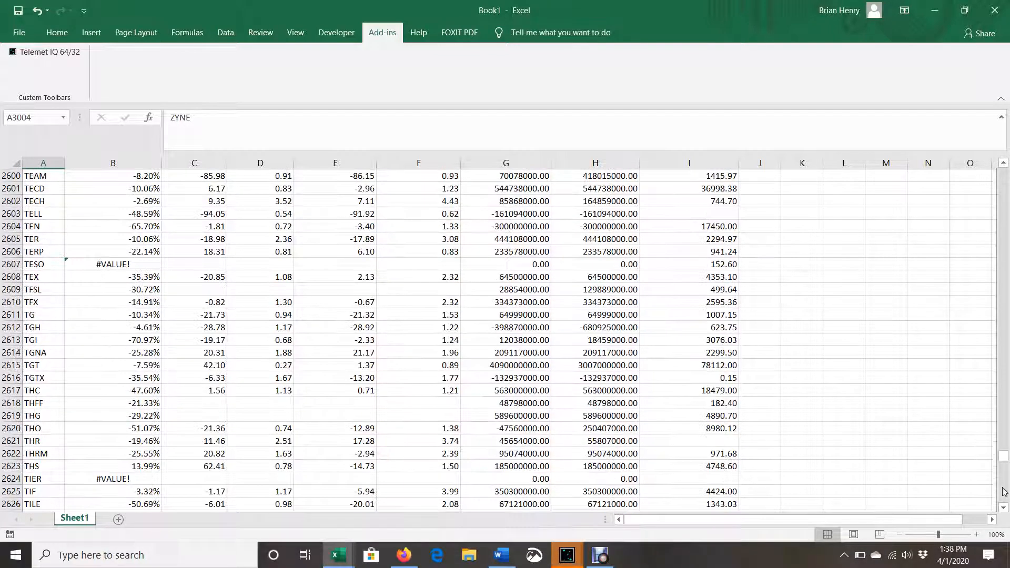
left_click(1004, 492)
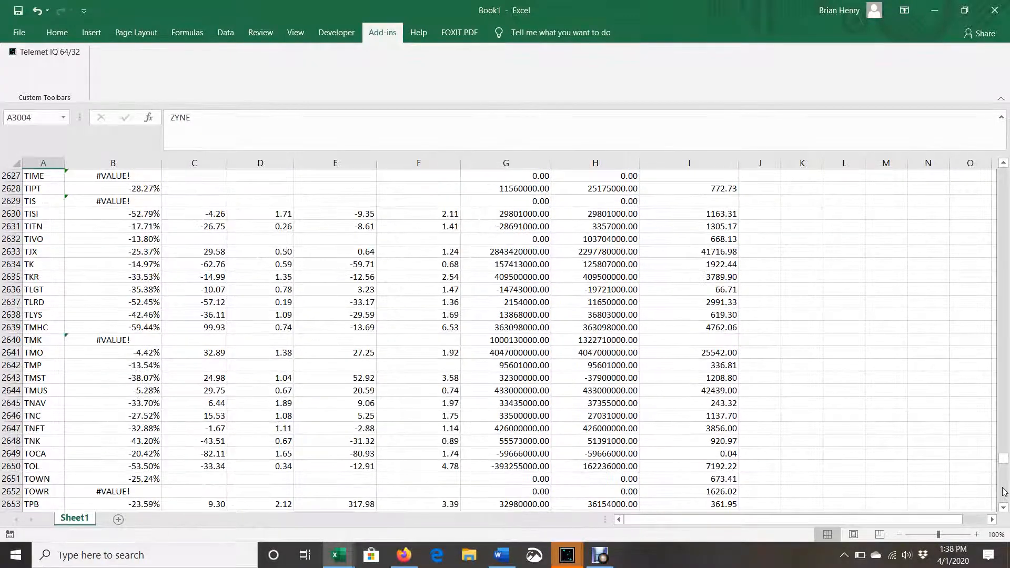
left_click(1004, 492)
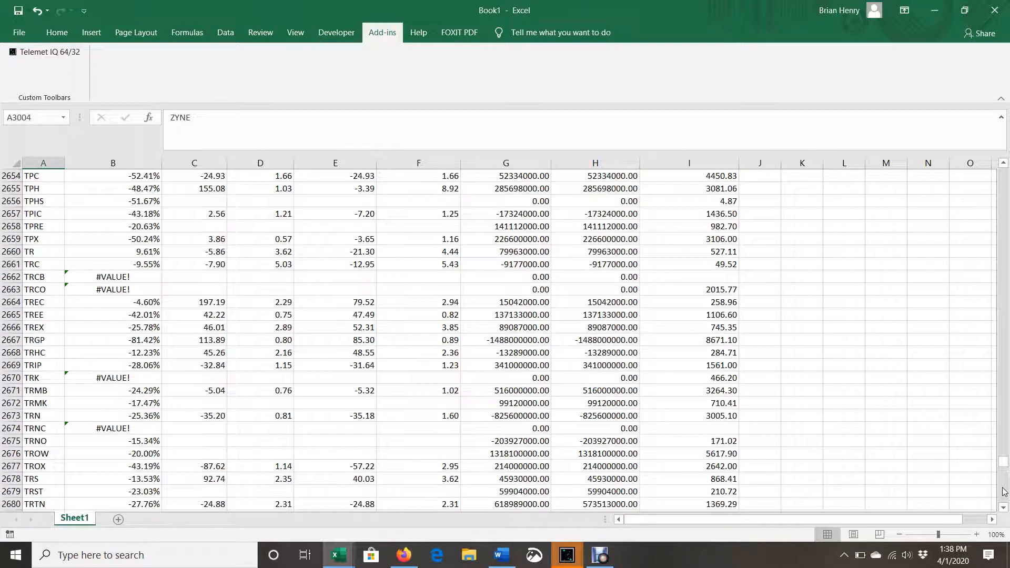
left_click(1004, 492)
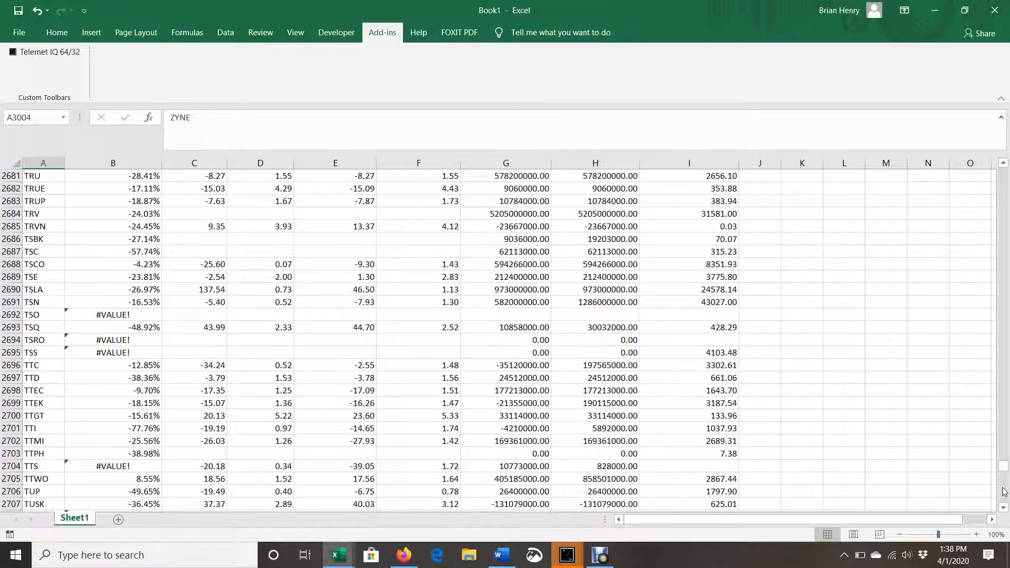
Page through the remaining ticker rows from about 2707 down to the last one, 3004, checking the data columns B to I
left_click(1004, 492)
left_click(1003, 492)
left_click(1003, 492)
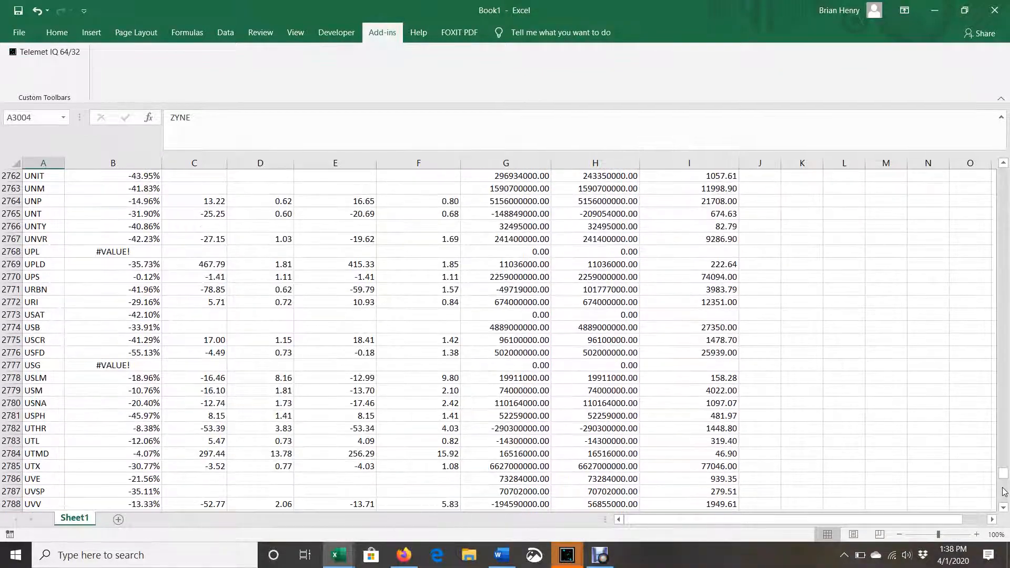
left_click(1004, 497)
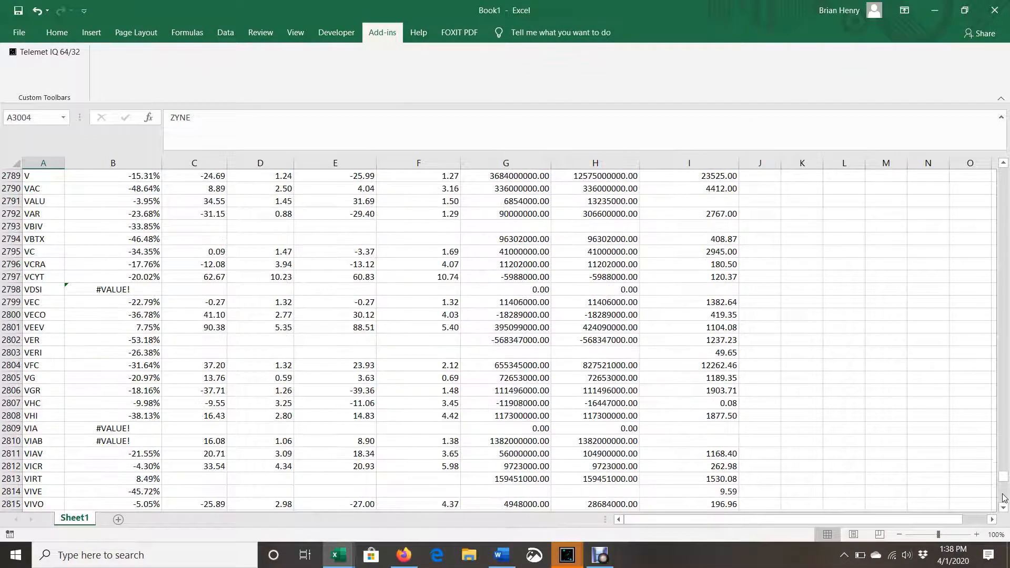
left_click(1003, 498)
left_click(1003, 499)
left_click(1004, 508)
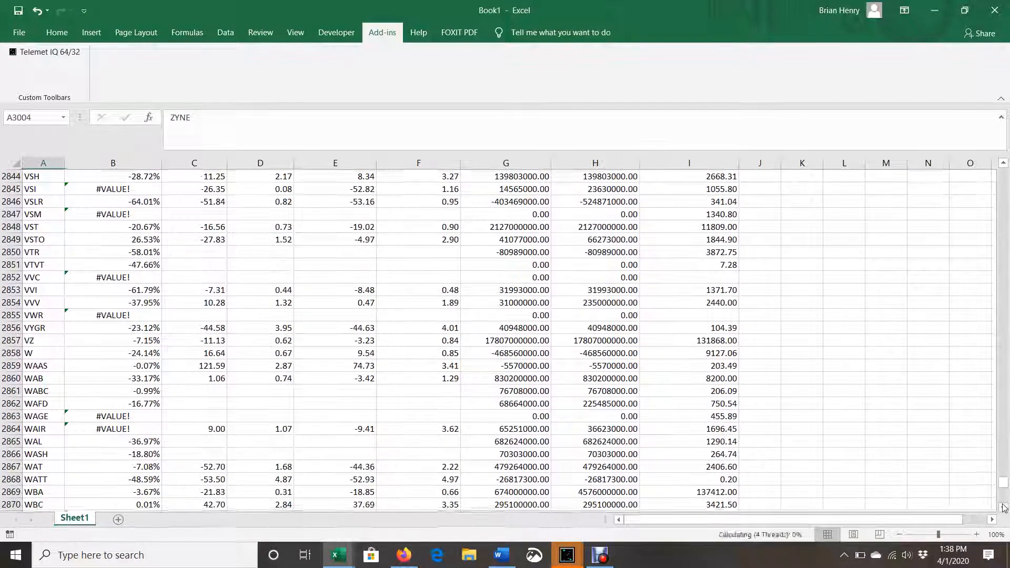
left_click(1003, 507)
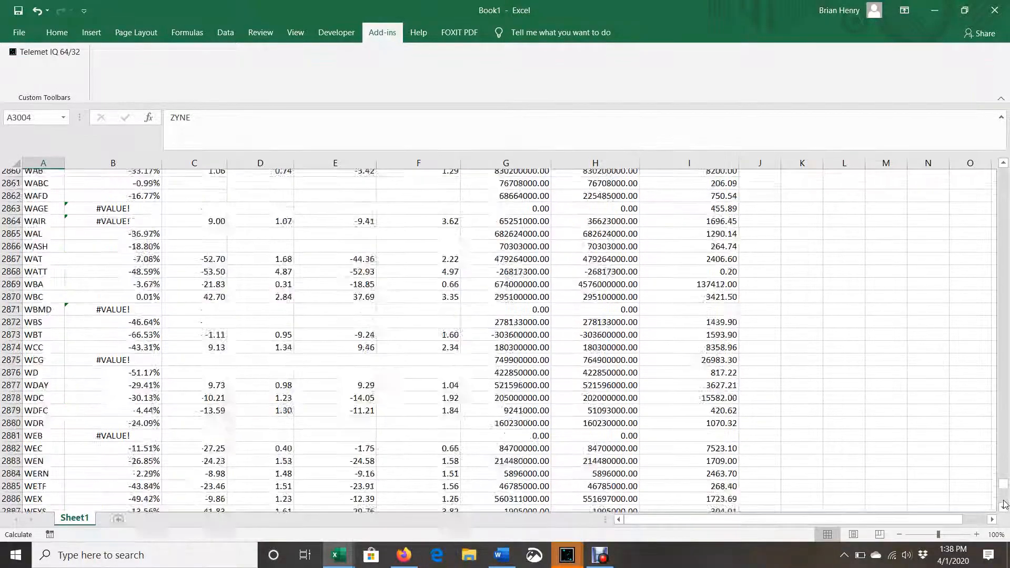
left_click(1004, 506)
left_click(1003, 505)
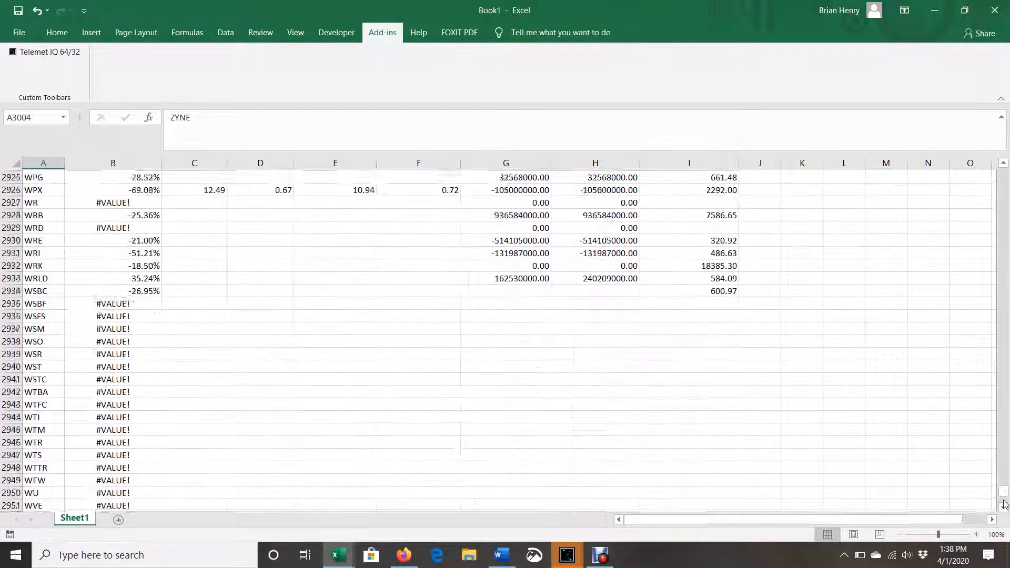
left_click(1003, 505)
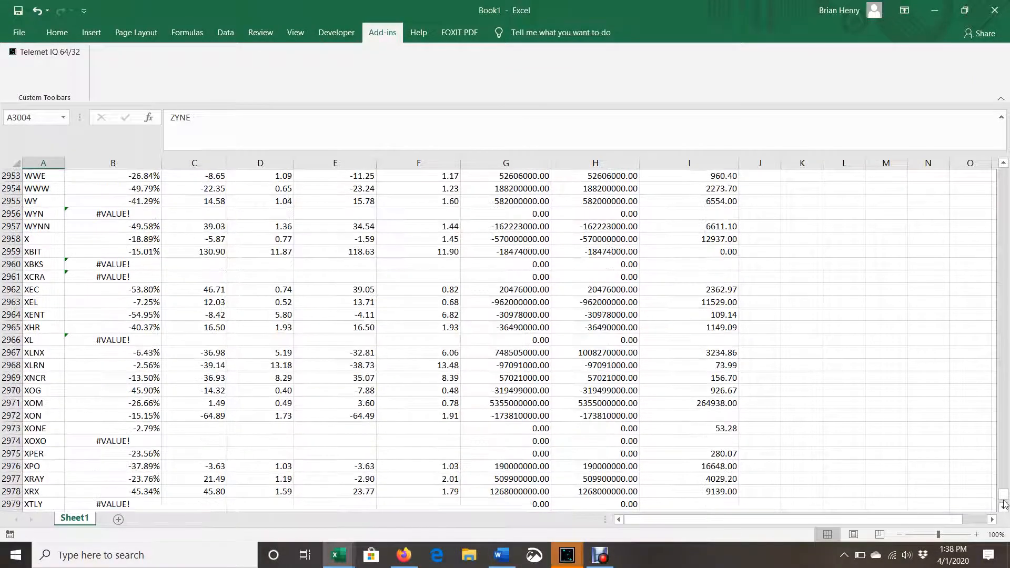
left_click(1004, 507)
scroll(967, 460, "down", 5)
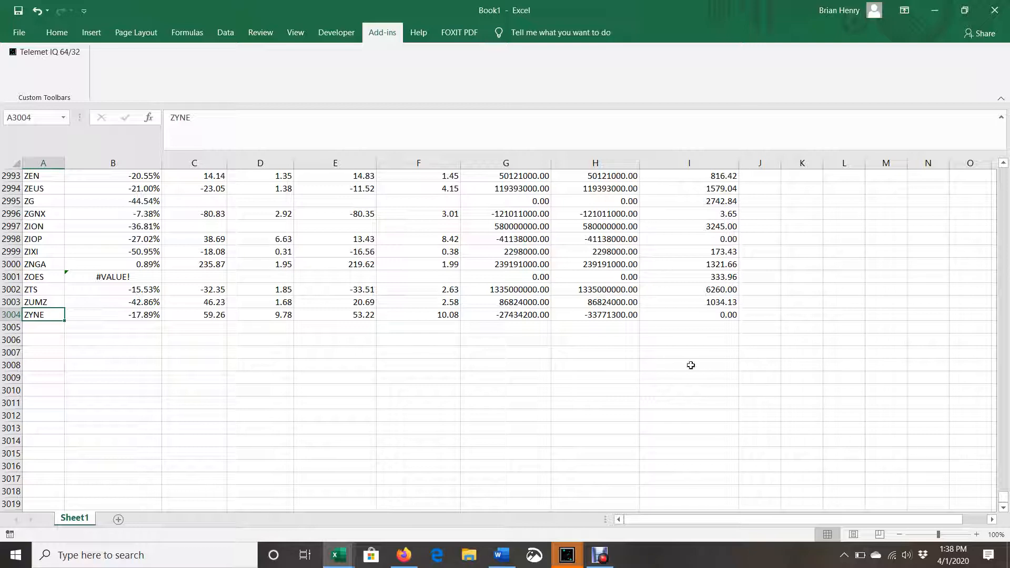
Replace the formulas in A2:I3004 with static values by copying the range and pasting it in place as values
key("ctrl+Up")
key("Up")
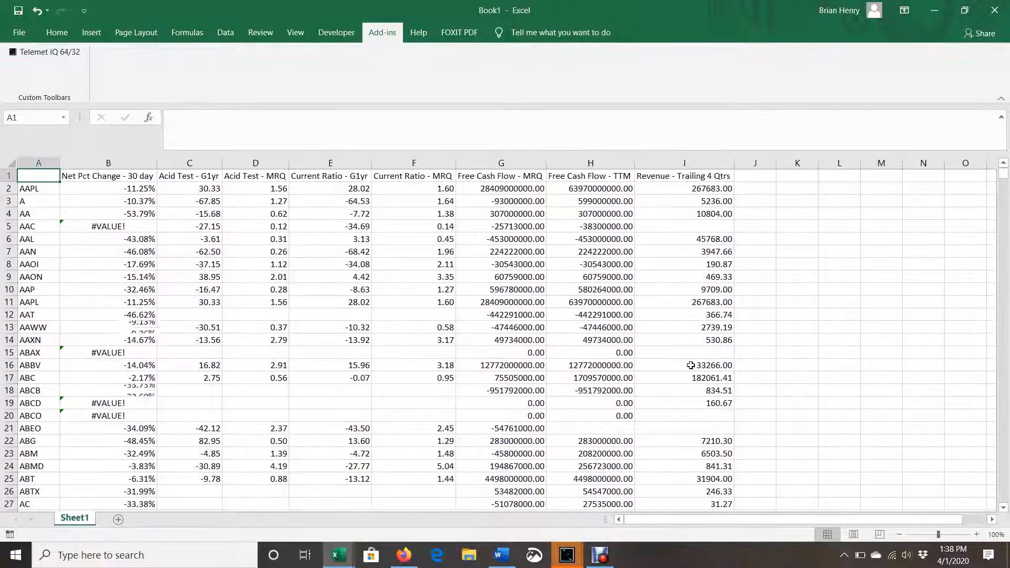
key("Right")
key("Right")
key("Right")
key("Right")
key("Right")
key("Right")
key("Right")
key("Right")
key("Right")
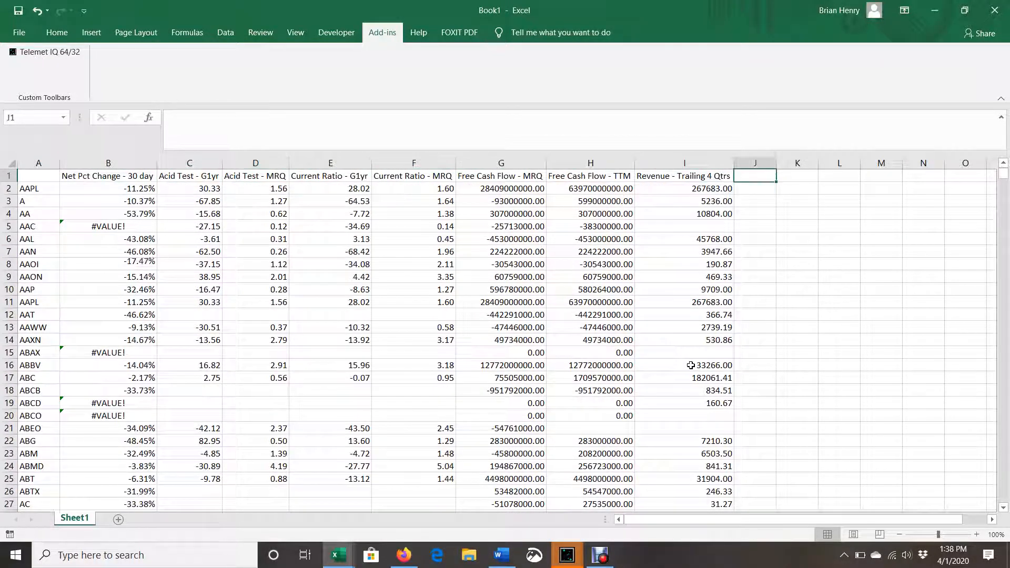
key("Down")
key("Left")
key("ctrl+shift+Left")
key("ctrl+shift+Down")
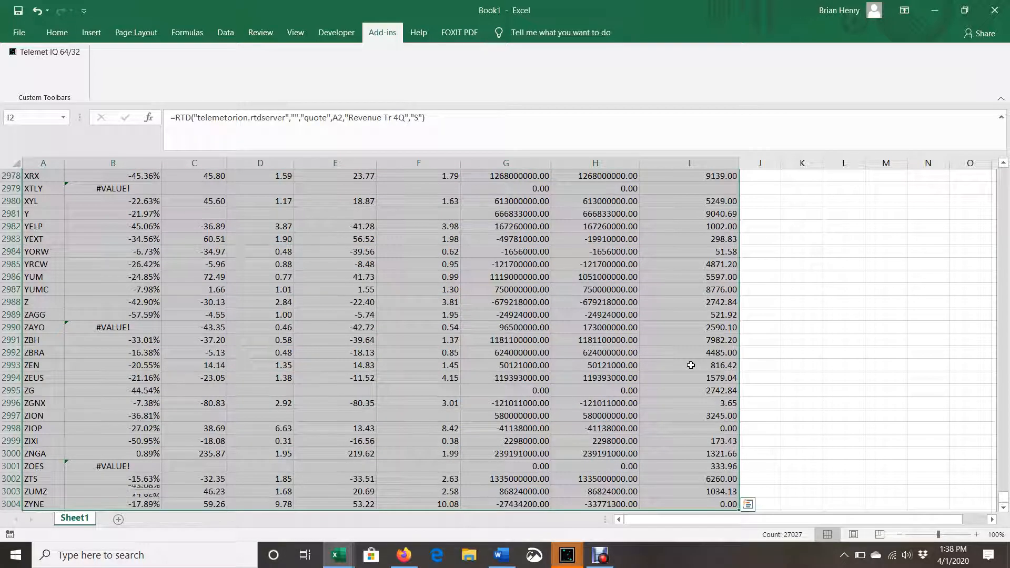
key("ctrl+c")
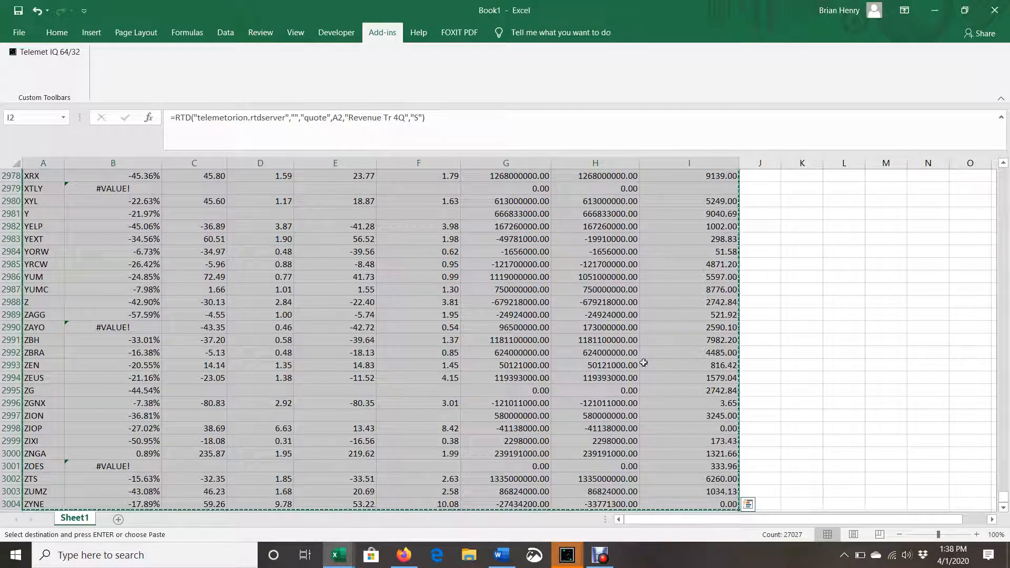
right_click(594, 288)
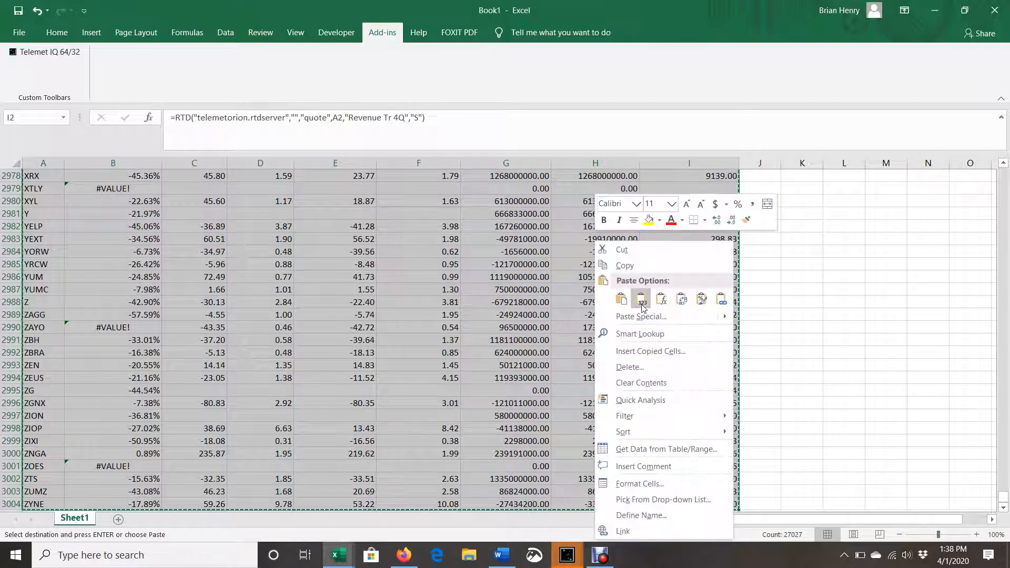
left_click(642, 305)
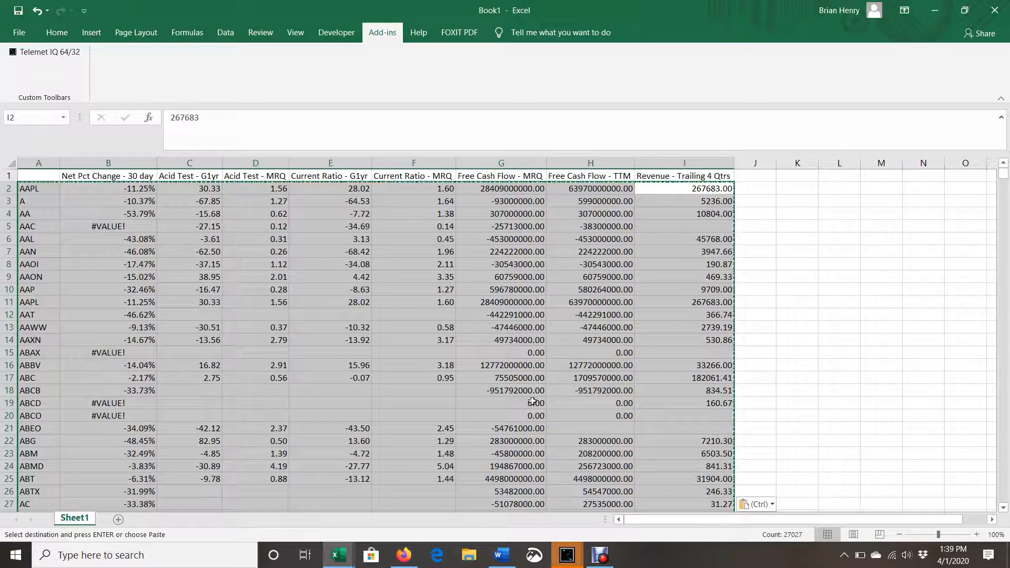
Check the pasted static values around row 89, in the first rows and at the last row, 3004
mouse_move(600, 550)
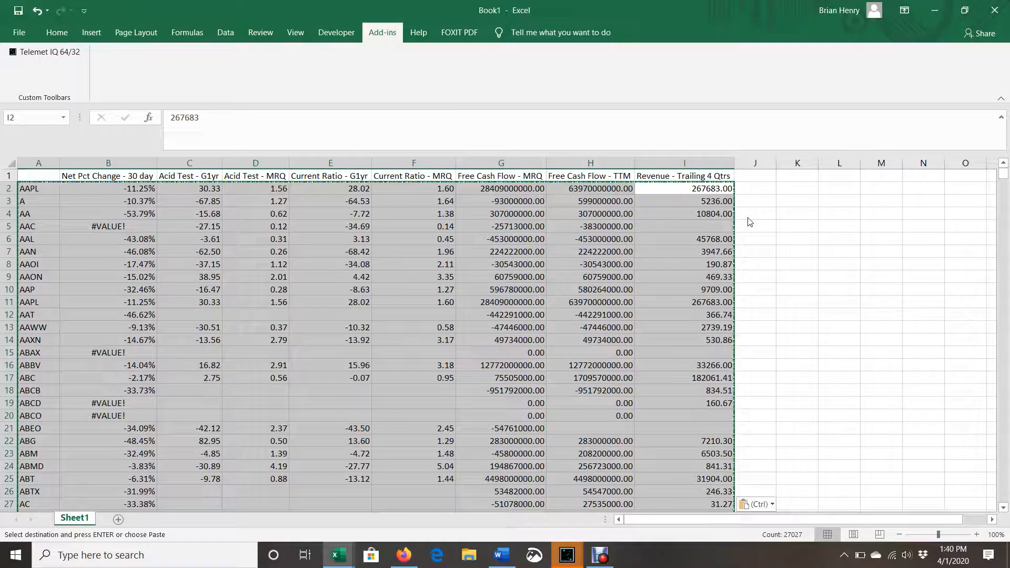
scroll(750, 222, "down", 20)
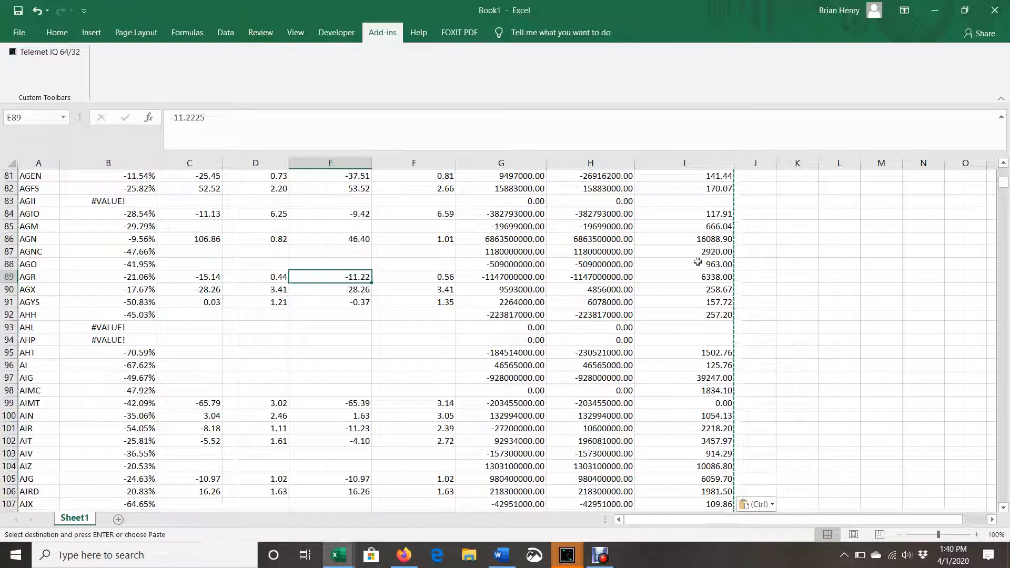
scroll(697, 262, "up", 20)
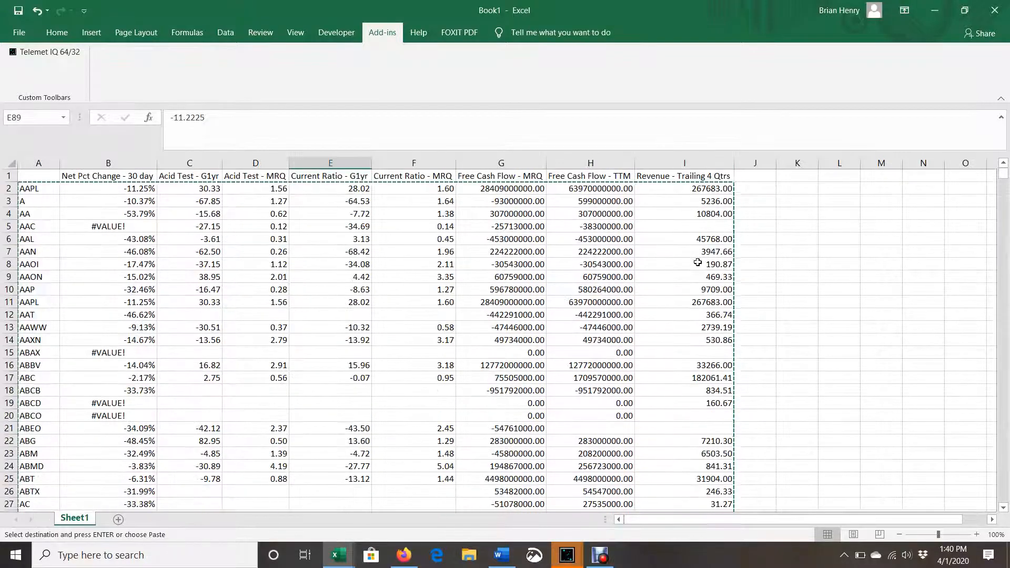
left_click(600, 250)
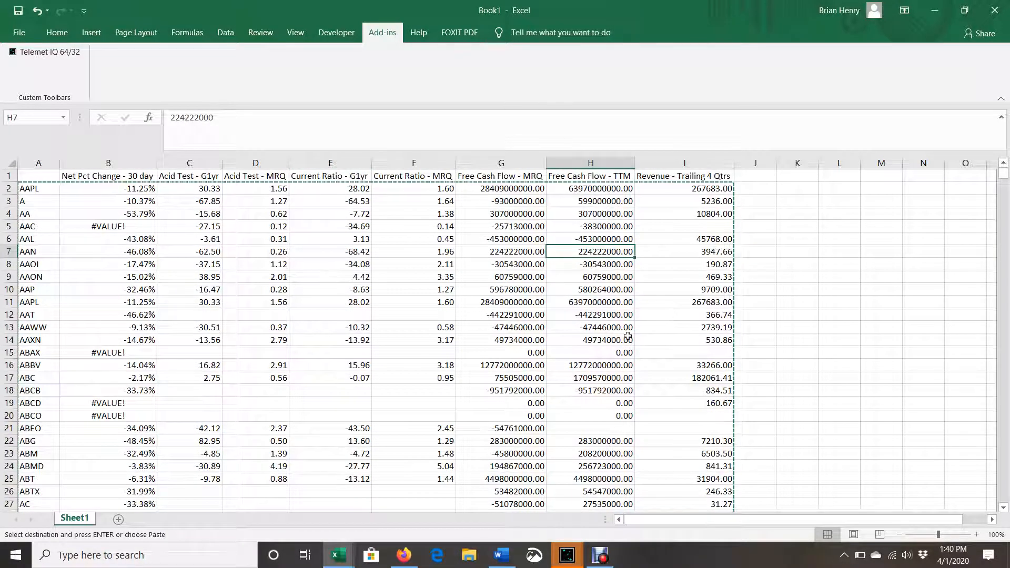
key("ctrl+Down")
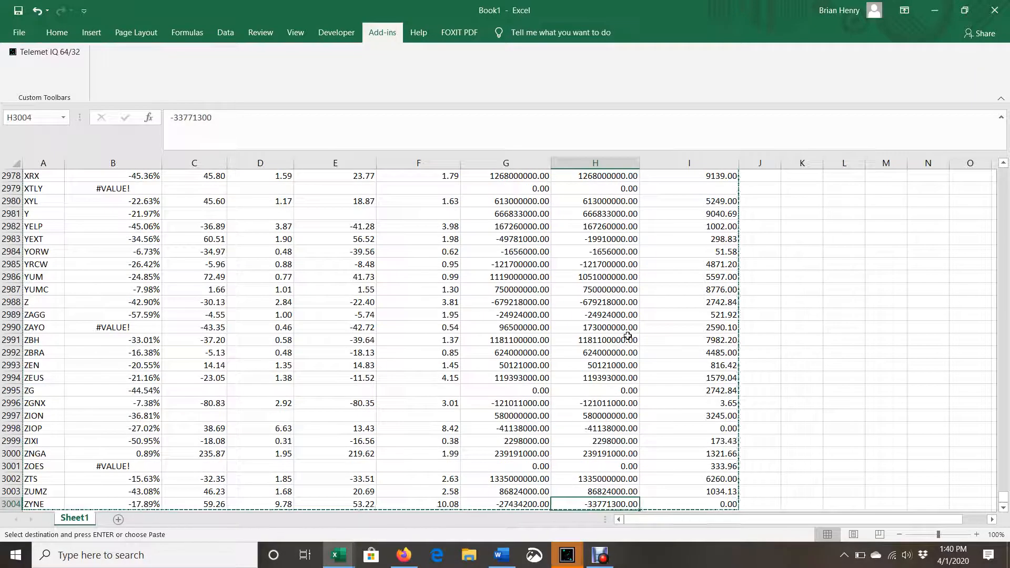
left_click(597, 566)
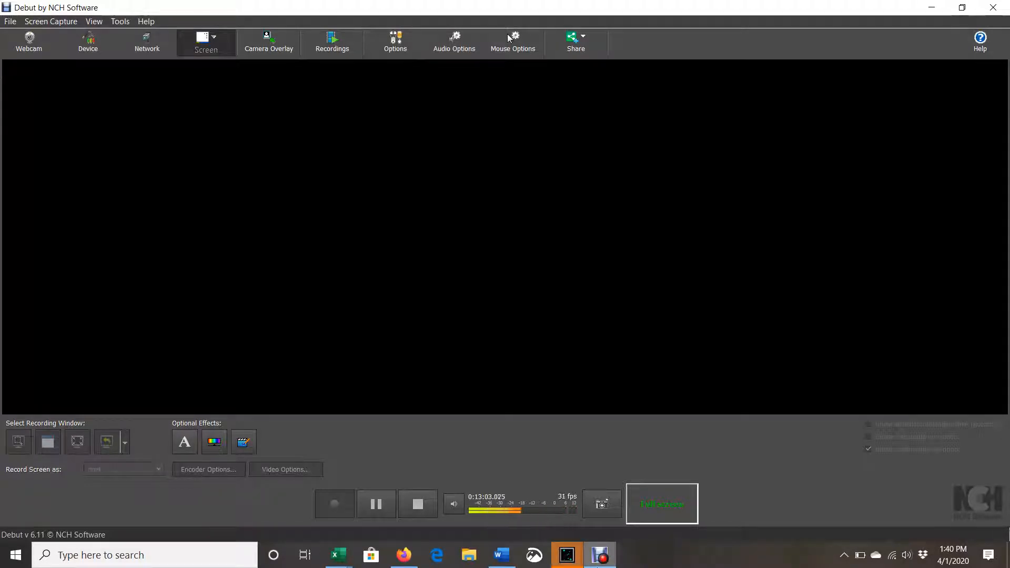
left_click(404, 555)
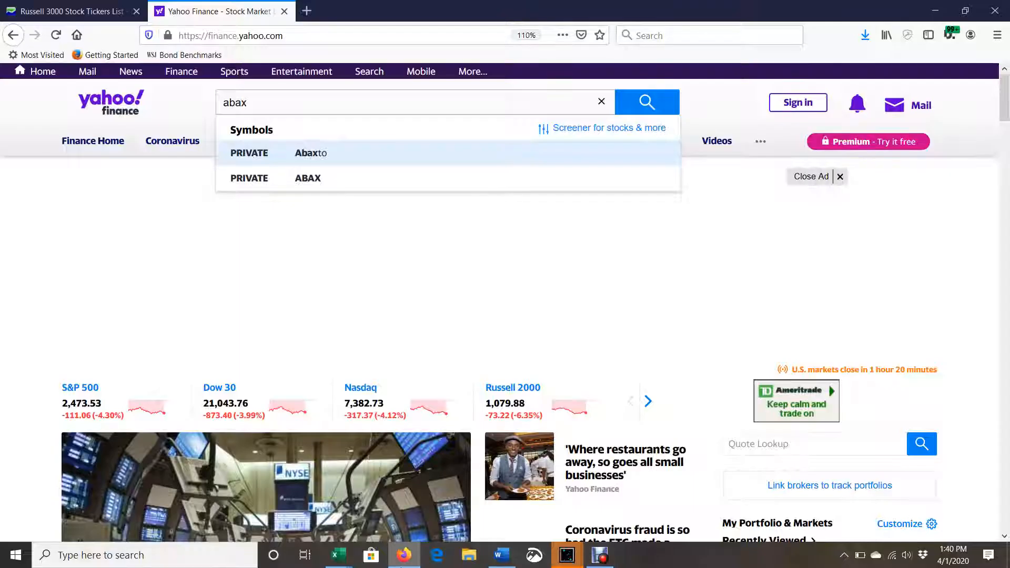
mouse_move(330, 565)
left_click(381, 510)
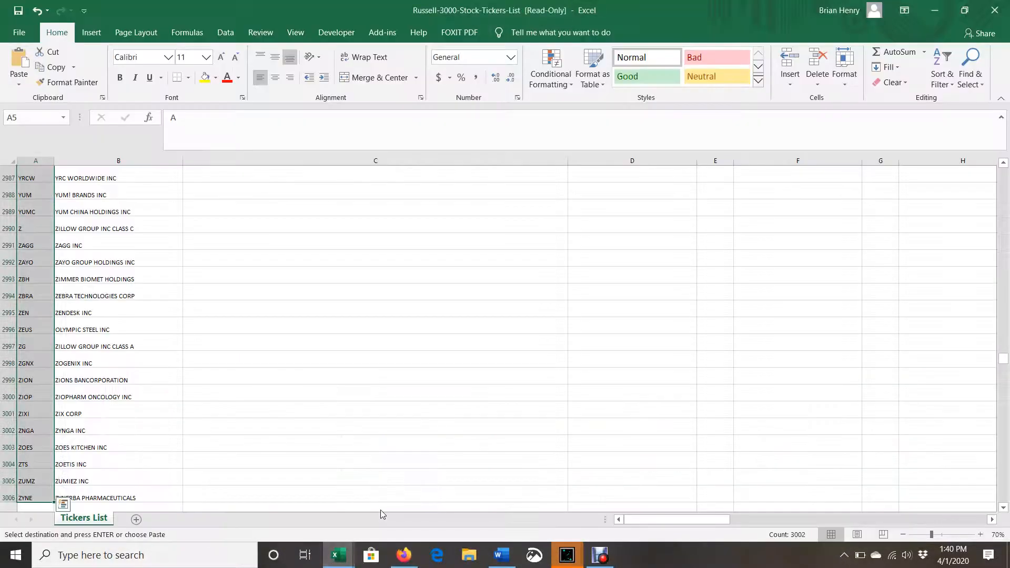
left_click(303, 513)
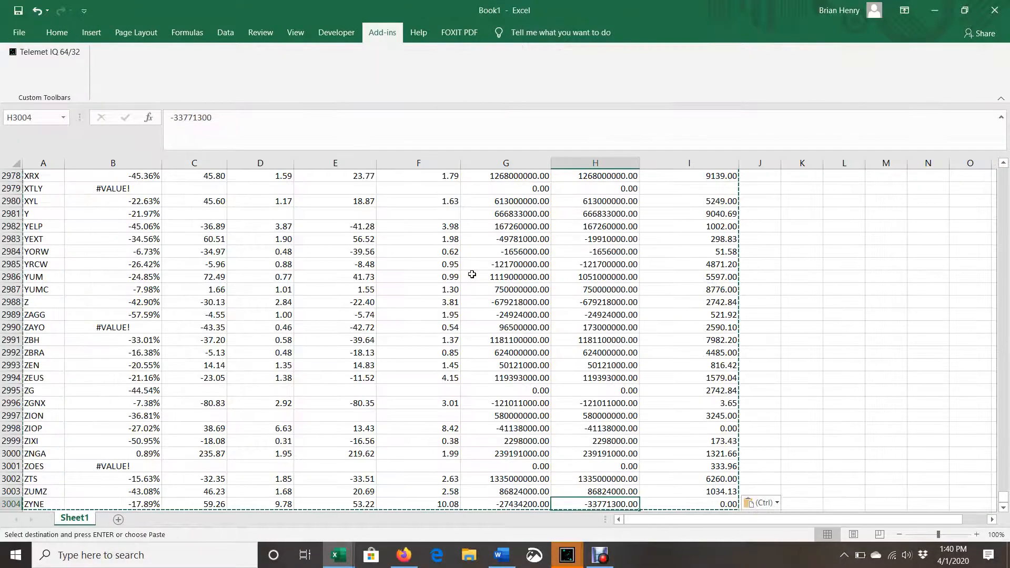
Go back to the header row and examine the static Acid Test values in column C down to AAPL in row 11
key("ctrl+Up")
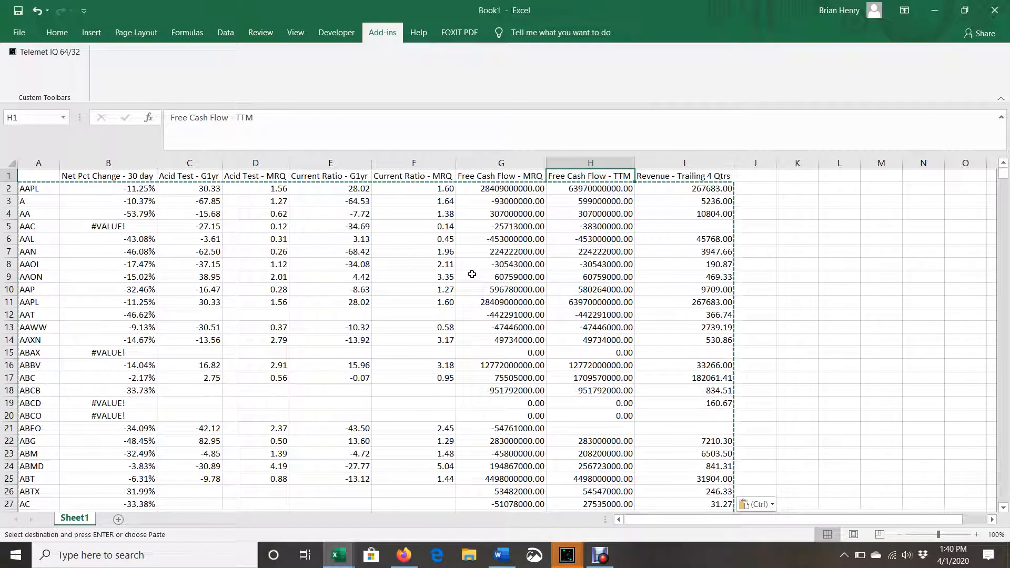
key("Left")
key("Left")
key("Left")
key("Left")
key("Left")
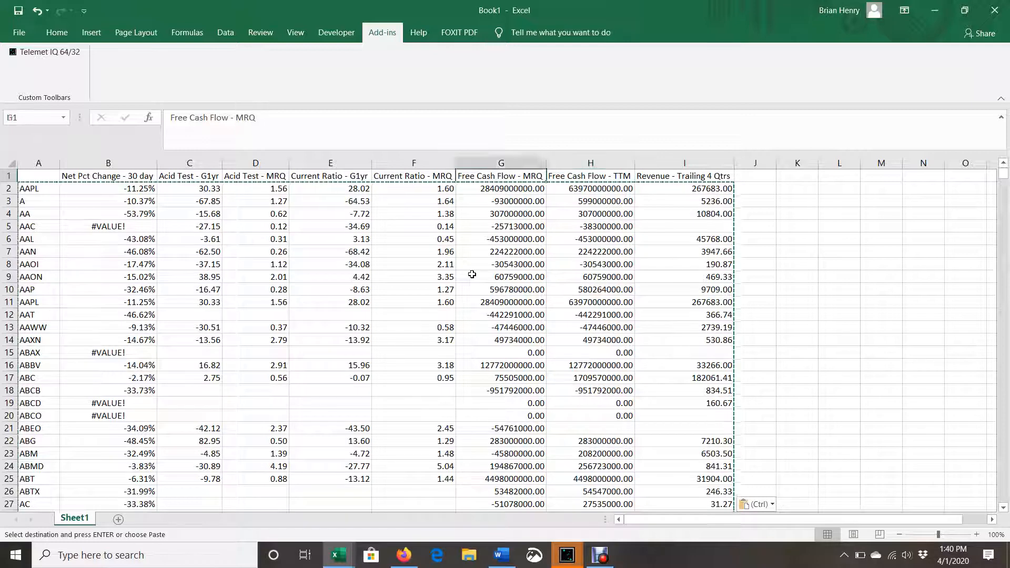
key("Down")
key("Down")
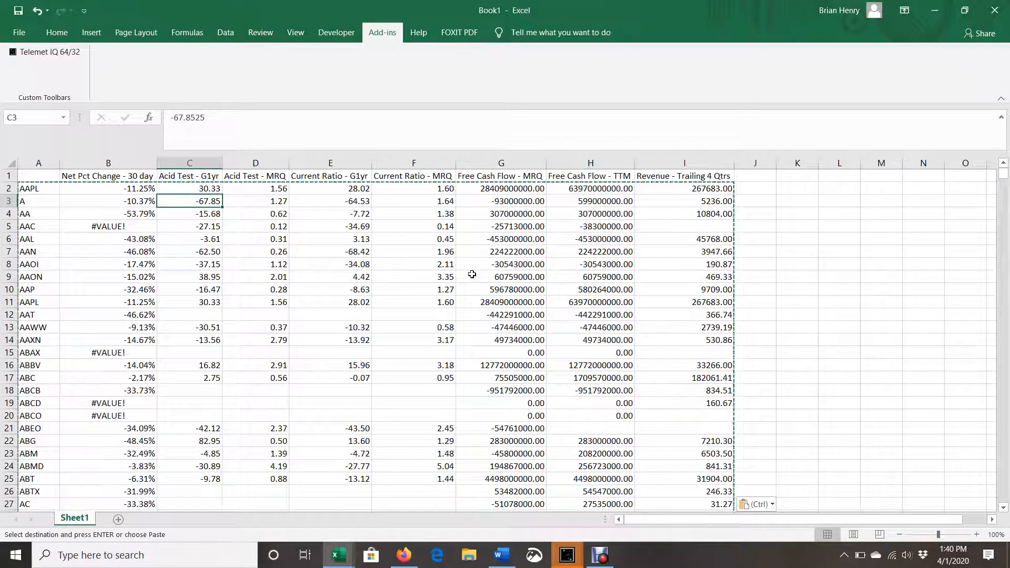
key("Down")
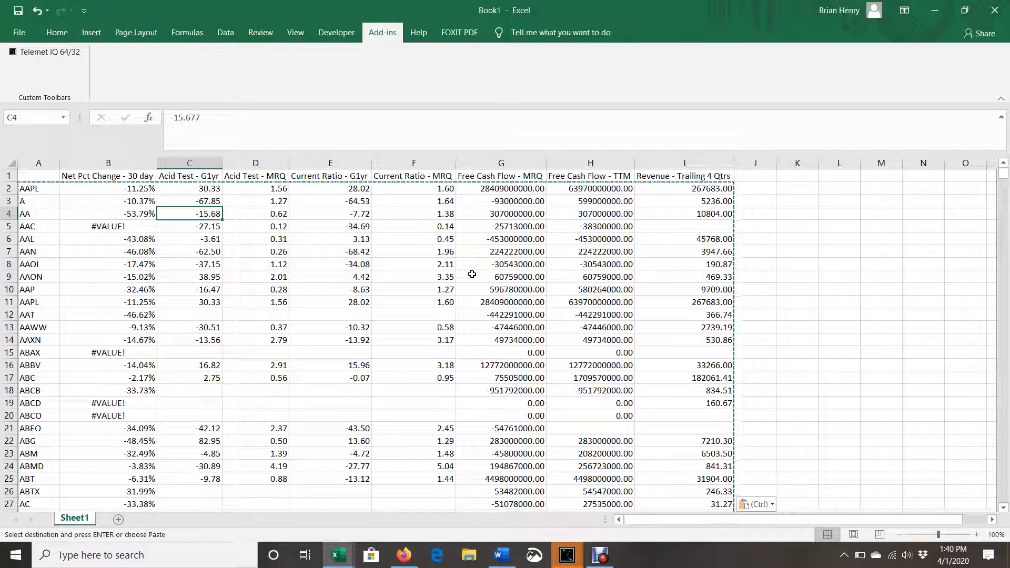
key("Down")
key("Down")
key("Down")
key("Down")
key("Down")
key("Down")
key("Down")
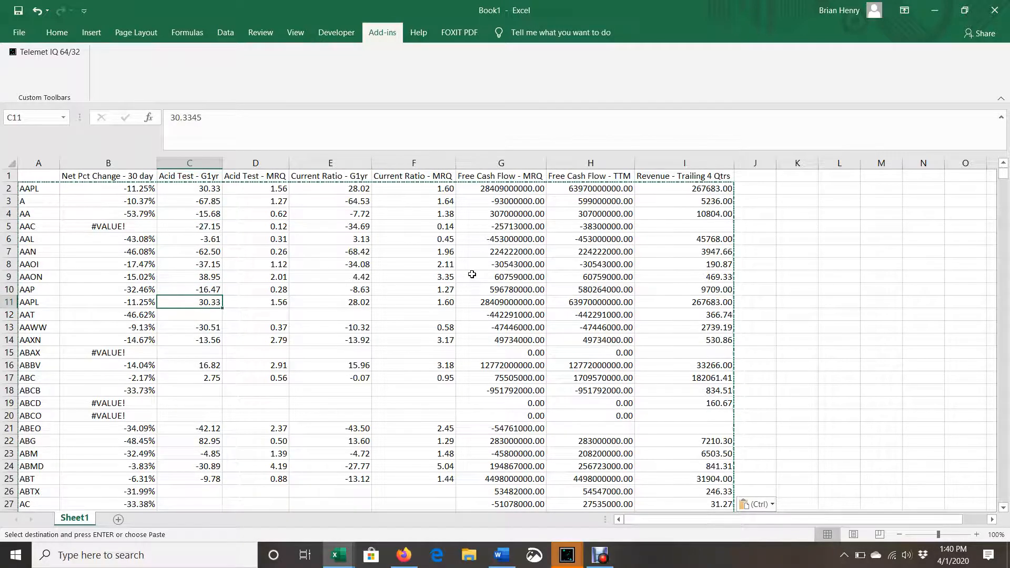
key("Right")
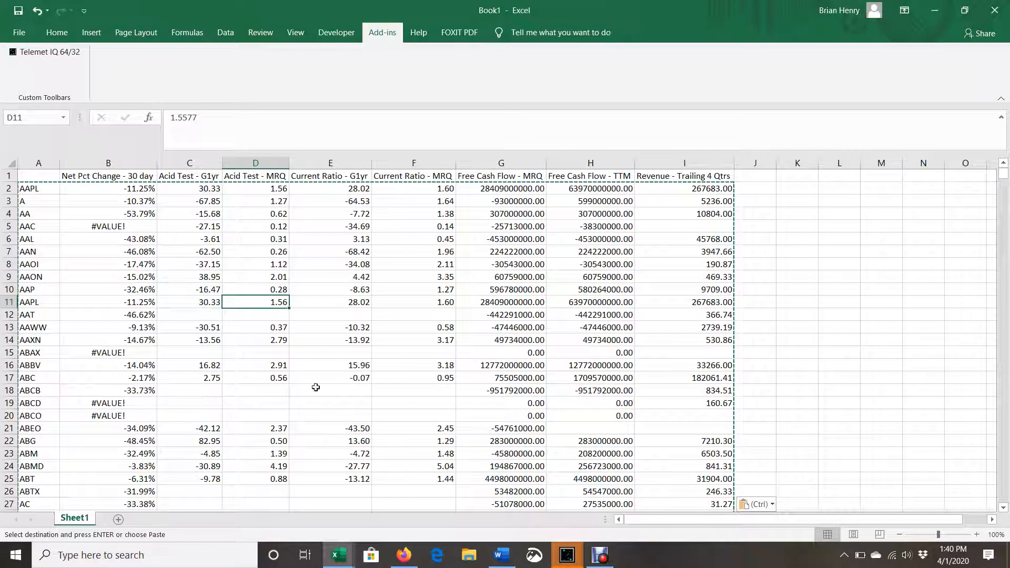
Delete row 2, the duplicate AAPL row directly below the headers
right_click(12, 192)
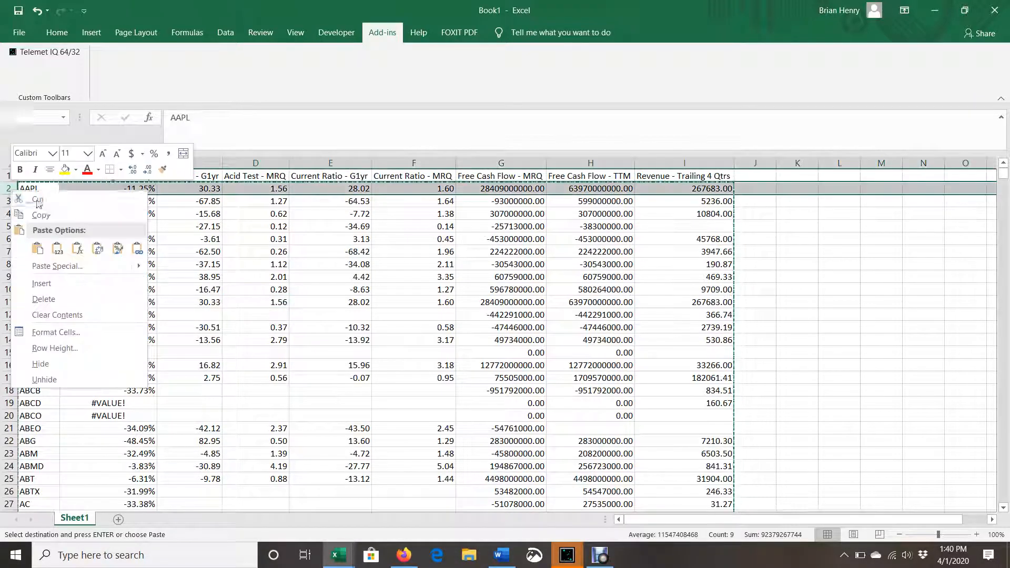
left_click(64, 295)
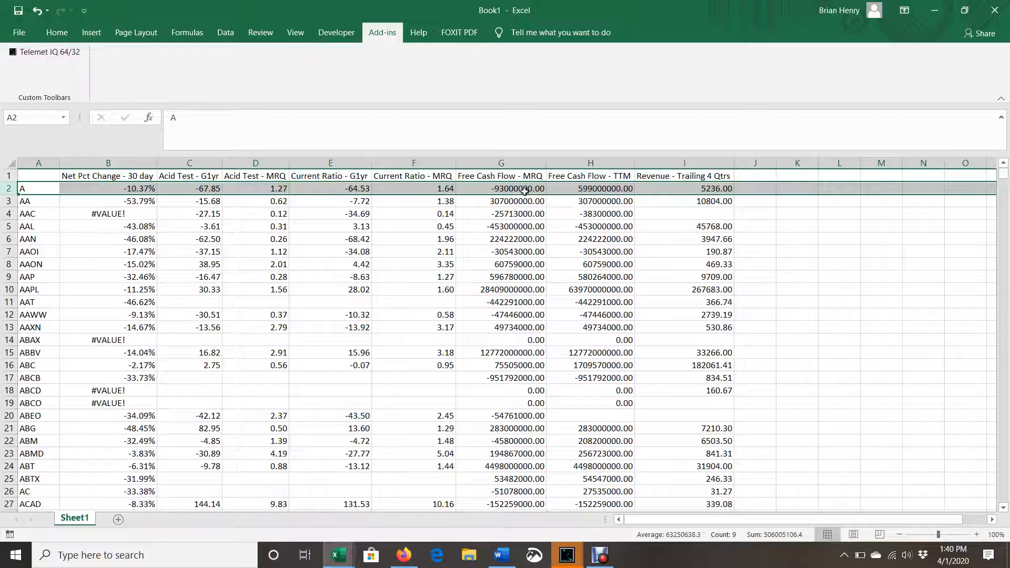
left_click(747, 191)
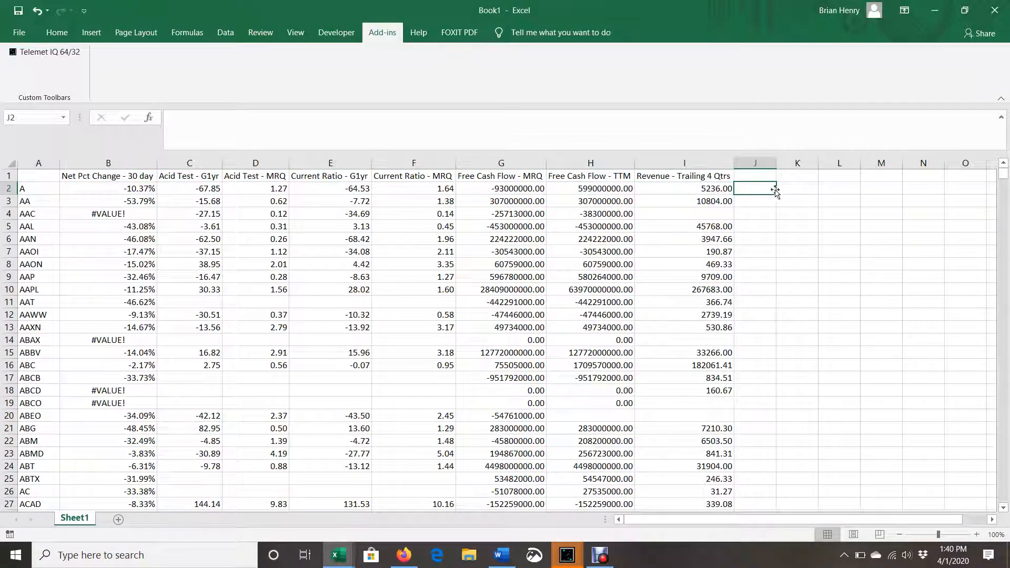
left_click(534, 162)
left_click(752, 188)
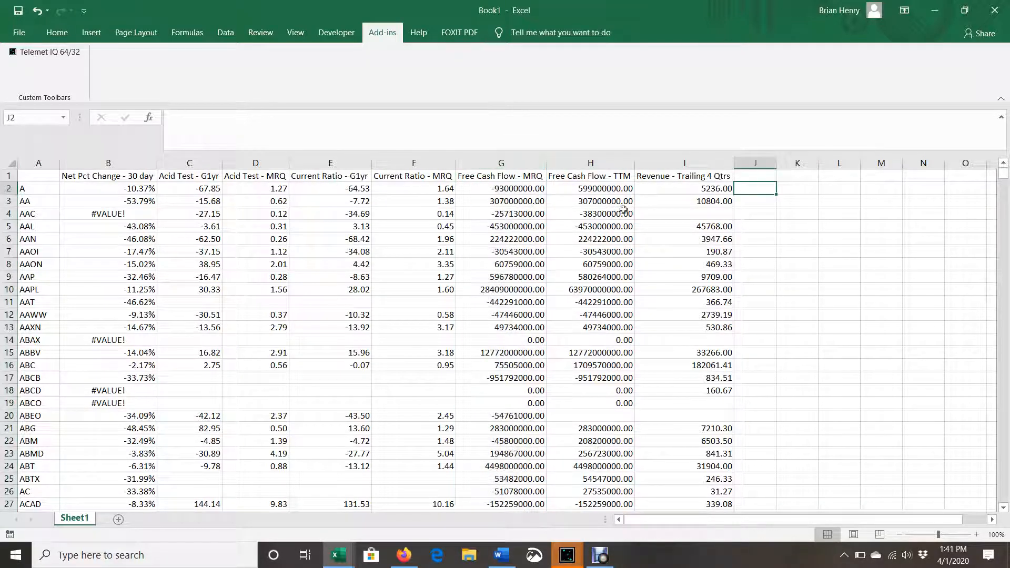
left_click(527, 188)
left_click(789, 190)
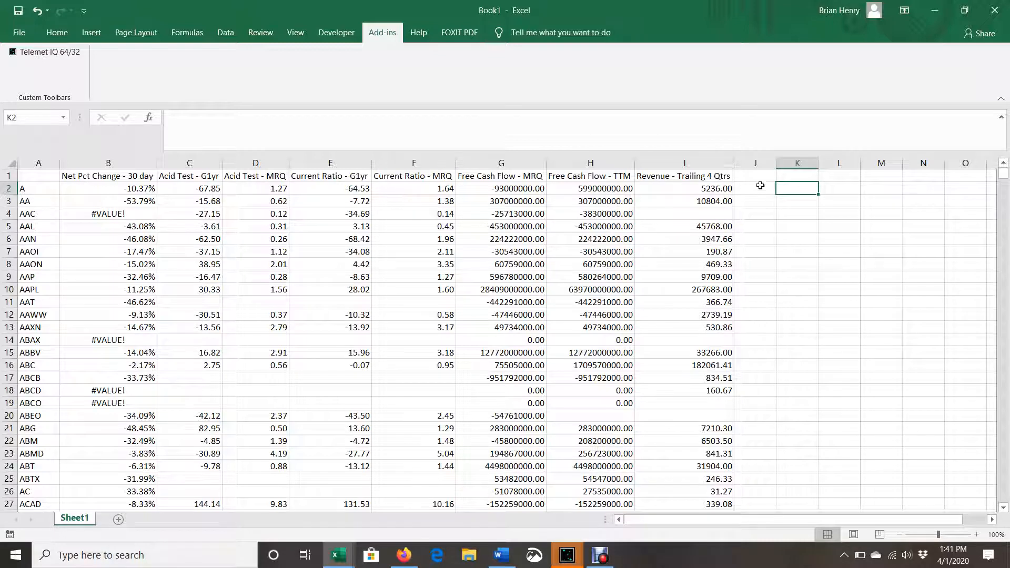
Add the column headers "FCF/Rev MRQ" in J1 and "FCF/Rev TTM" in K1
left_click(738, 177)
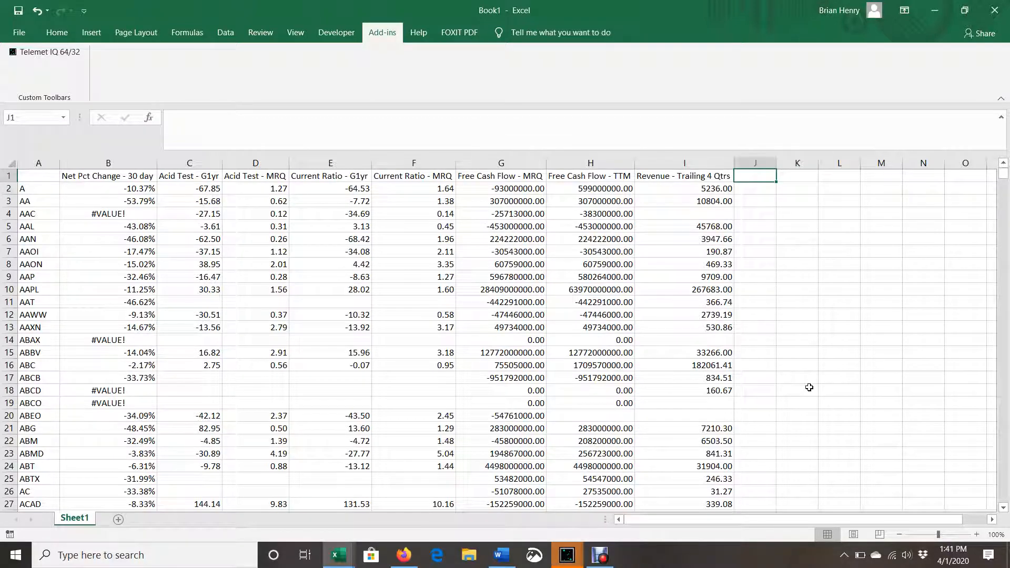
type("F")
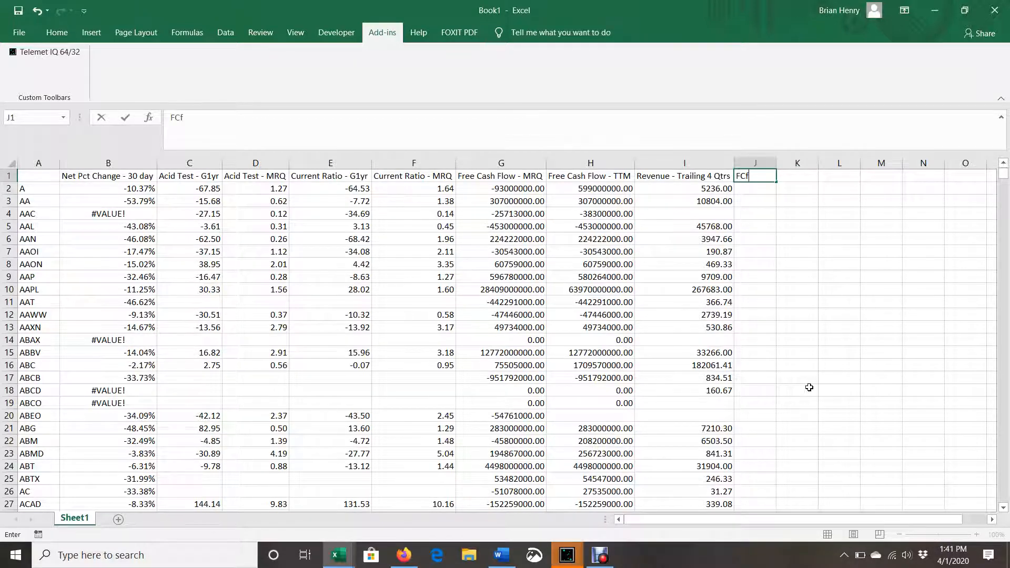
type("CF/Rev MR")
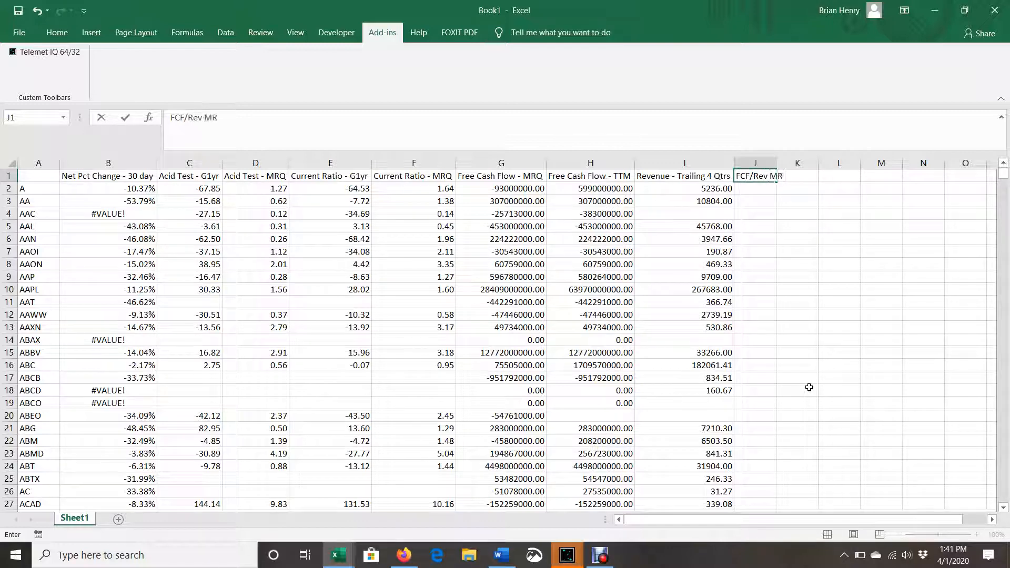
type("Q")
key("Tab")
type("FCF/R")
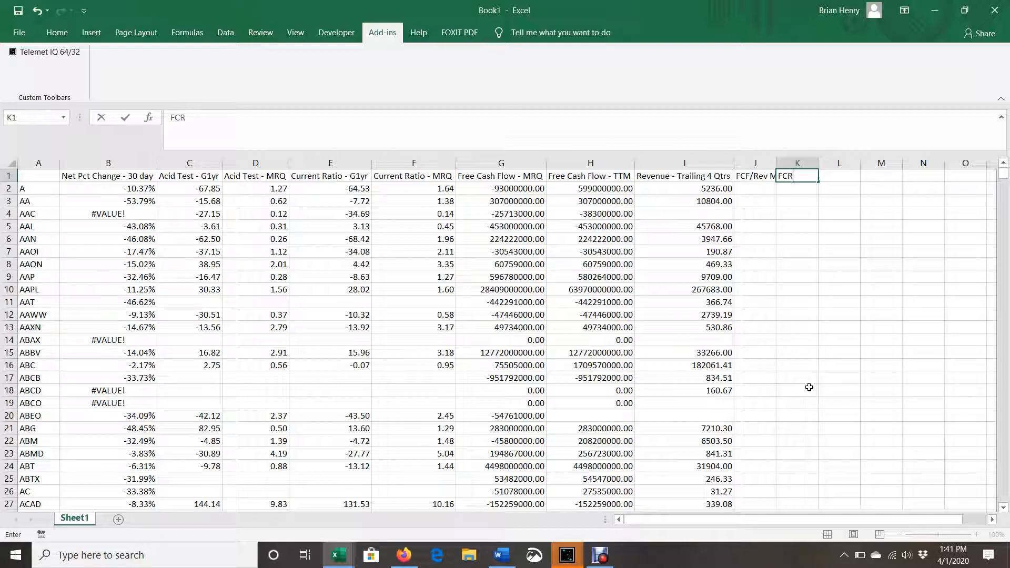
type("ev TTM")
key("Return")
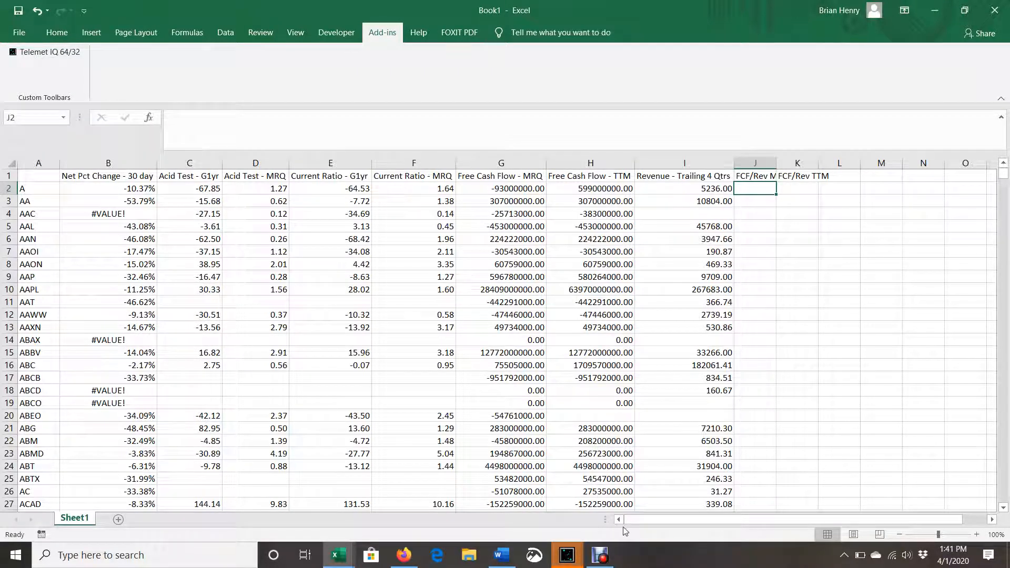
mouse_move(613, 554)
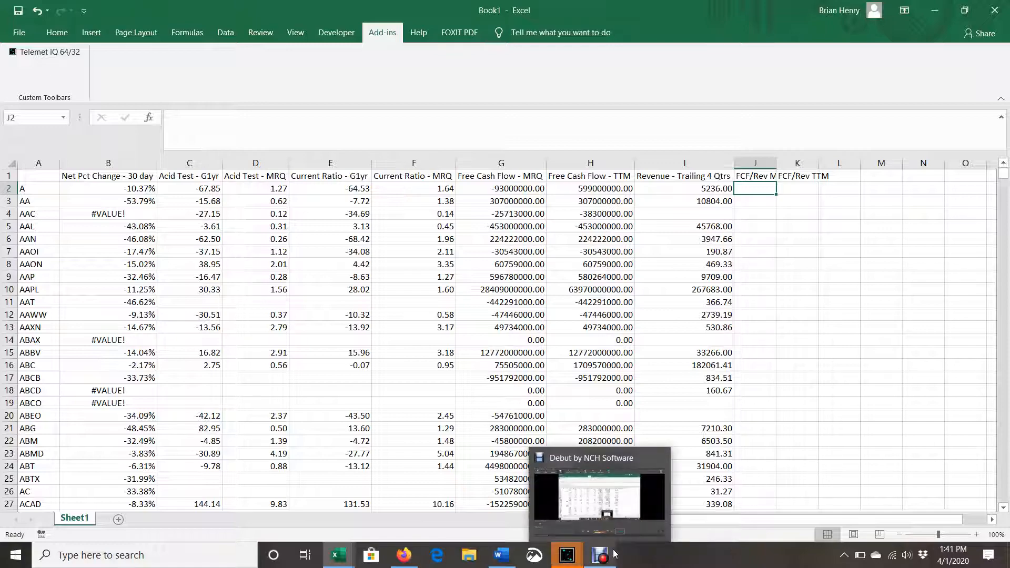